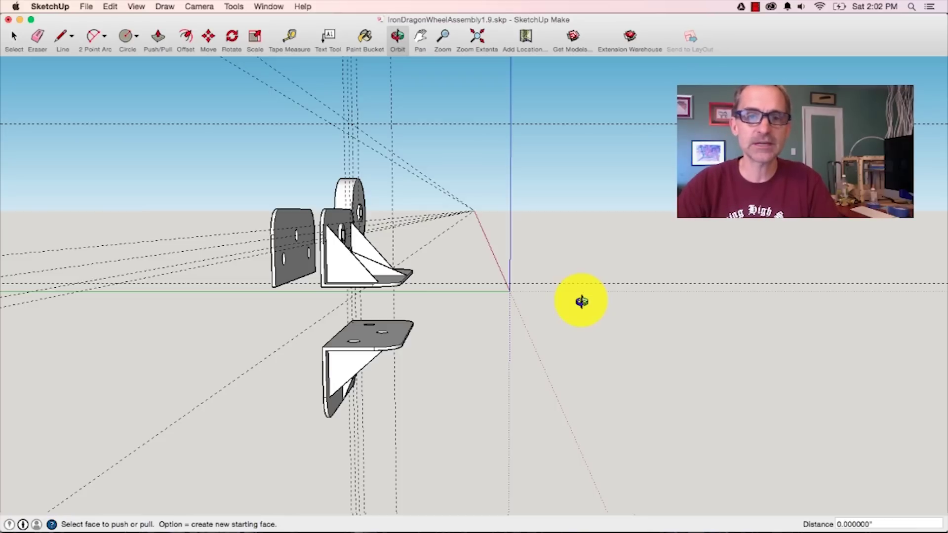
# Orbit and zoom around the wheel and brackets to inspect them from several angles.
pyautogui.moveTo(492, 360); pyautogui.dragTo(468, 344, button='middle')
pyautogui.moveTo(469, 344); pyautogui.dragTo(409, 334)
pyautogui.rightClick(405, 339)
pyautogui.click(303, 348)
pyautogui.moveTo(302, 348); pyautogui.dragTo(530, 310)
pyautogui.rightClick(530, 310)
pyautogui.click(442, 419)
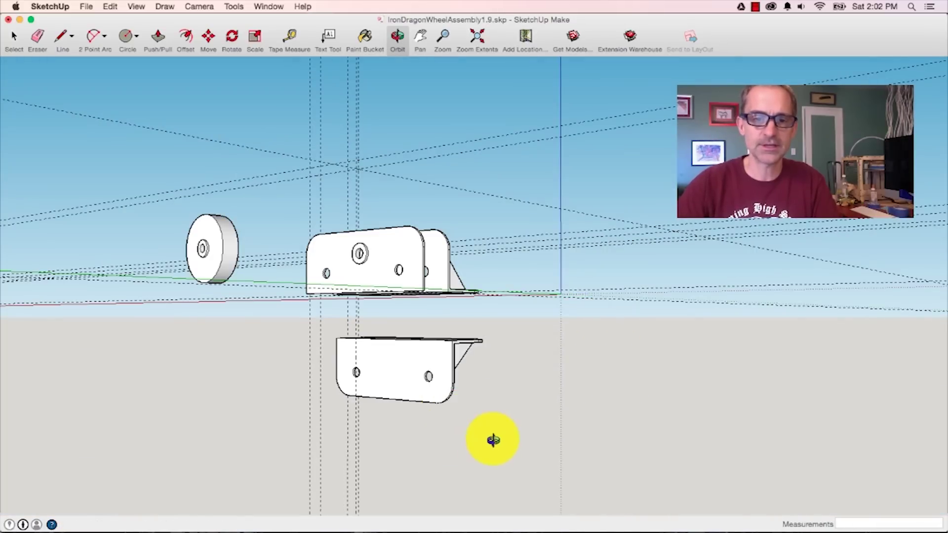
pyautogui.moveTo(507, 439); pyautogui.dragTo(355, 371)
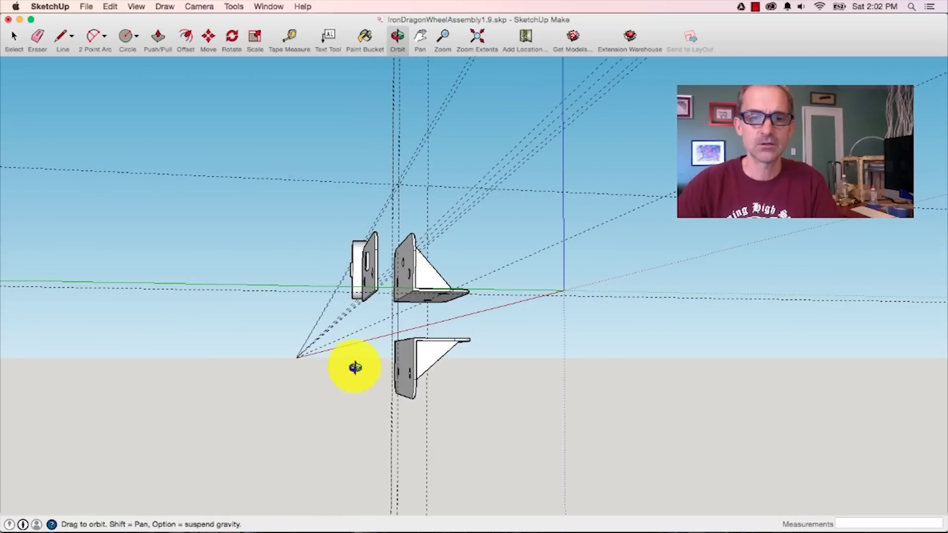
pyautogui.scroll(5, 382, 354)
pyautogui.scroll(1, 382, 354)
# Orbit to close, edge-on and top-down views of the brackets and plates.
pyautogui.moveTo(409, 288); pyautogui.dragTo(343, 383)
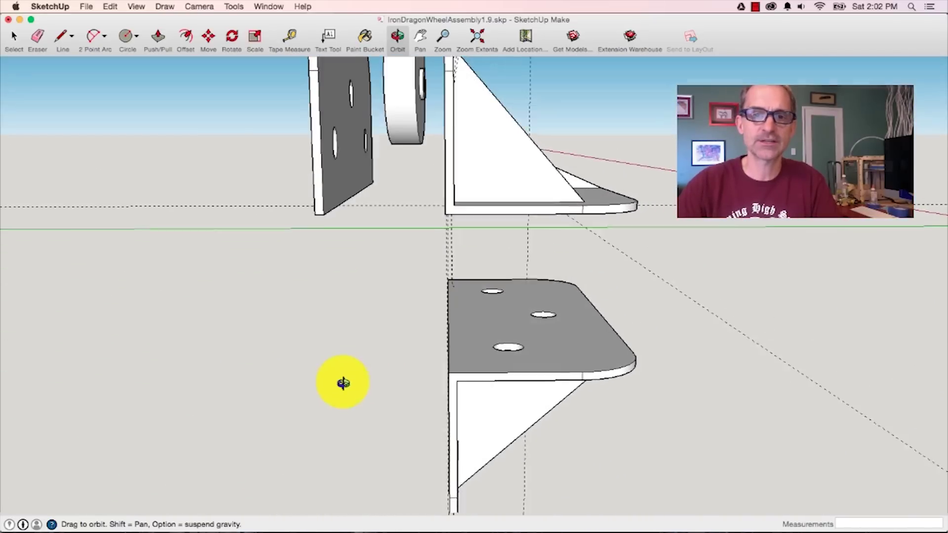
pyautogui.scroll(-6, 376, 351)
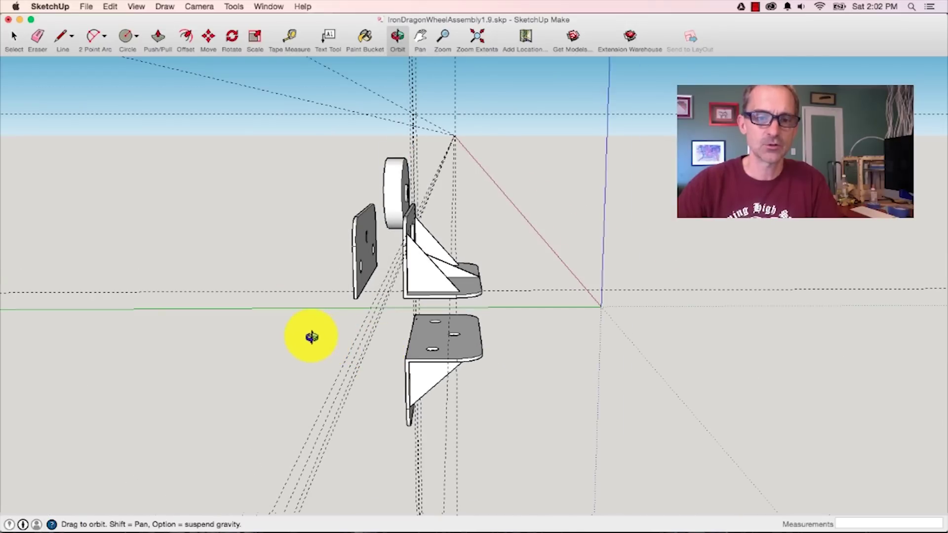
pyautogui.moveTo(313, 337); pyautogui.dragTo(378, 295)
pyautogui.scroll(8, 375, 295)
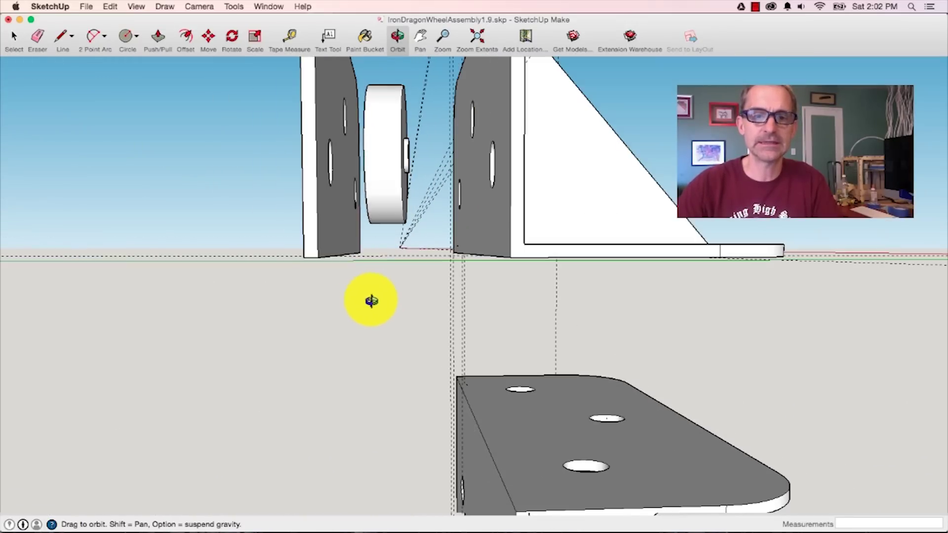
pyautogui.moveTo(304, 324); pyautogui.dragTo(662, 431)
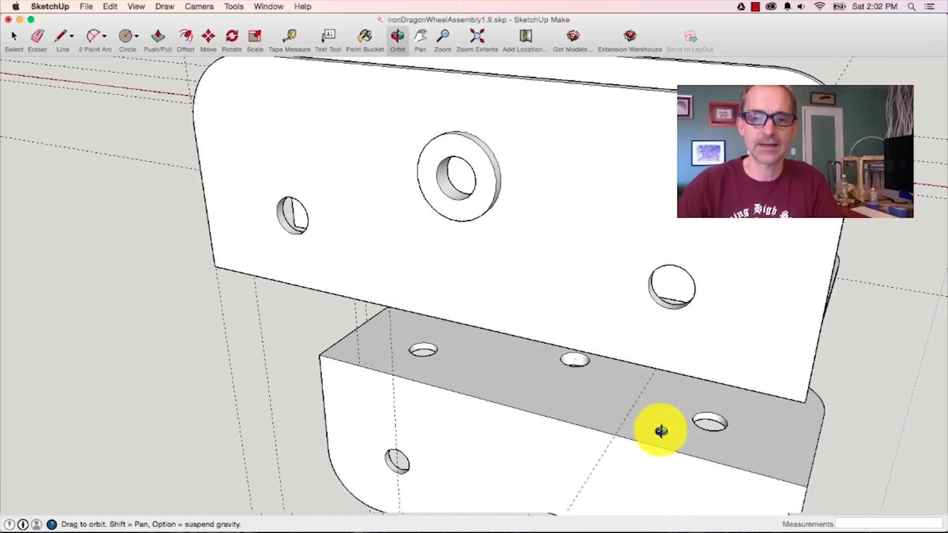
pyautogui.moveTo(829, 435); pyautogui.dragTo(938, 9)
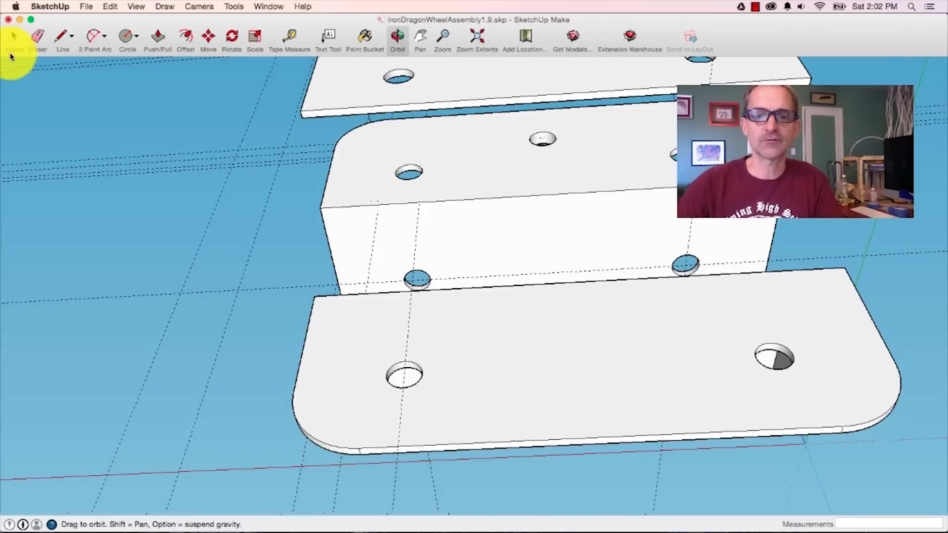
pyautogui.moveTo(165, 84); pyautogui.dragTo(338, 221)
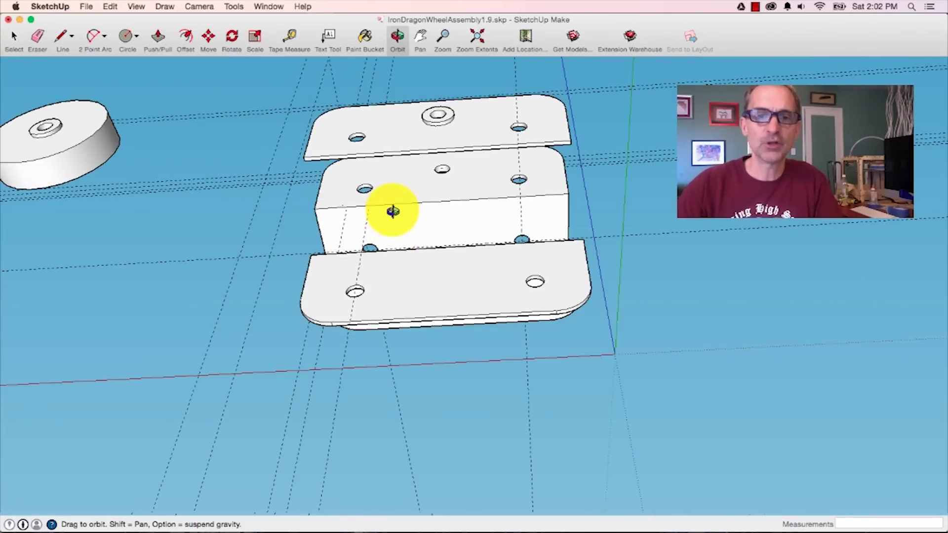
pyautogui.moveTo(398, 209)
pyautogui.mouseDown()
pyautogui.moveTo(387, 260)
pyautogui.moveTo(423, 334)
pyautogui.moveTo(413, 207)
pyautogui.mouseUp()
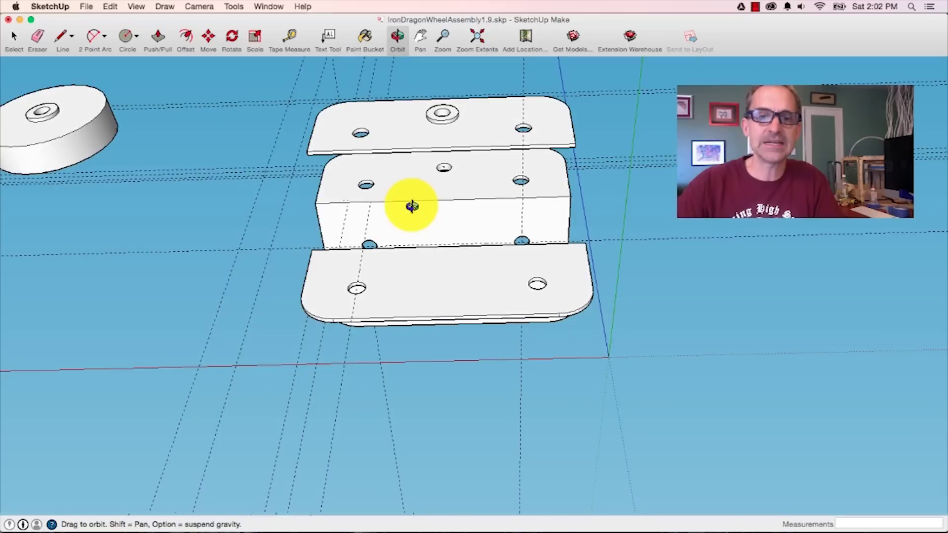
pyautogui.moveTo(289, 224); pyautogui.dragTo(579, 353)
pyautogui.moveTo(487, 294); pyautogui.dragTo(408, 269)
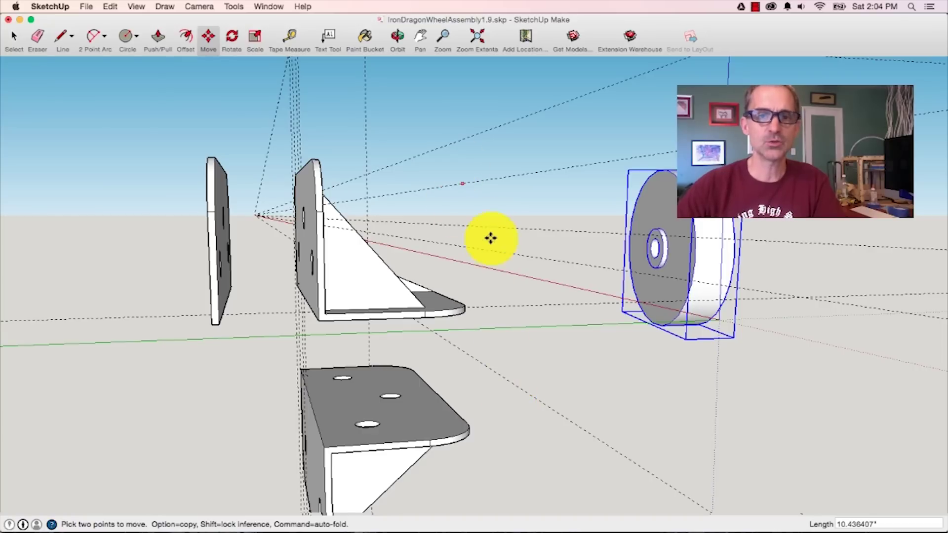
# Pick up the wheel with Move (M) to shift it clear of the brackets.
pyautogui.press('o')
pyautogui.moveTo(499, 261); pyautogui.dragTo(524, 272)
pyautogui.press('m')
pyautogui.click(523, 269)
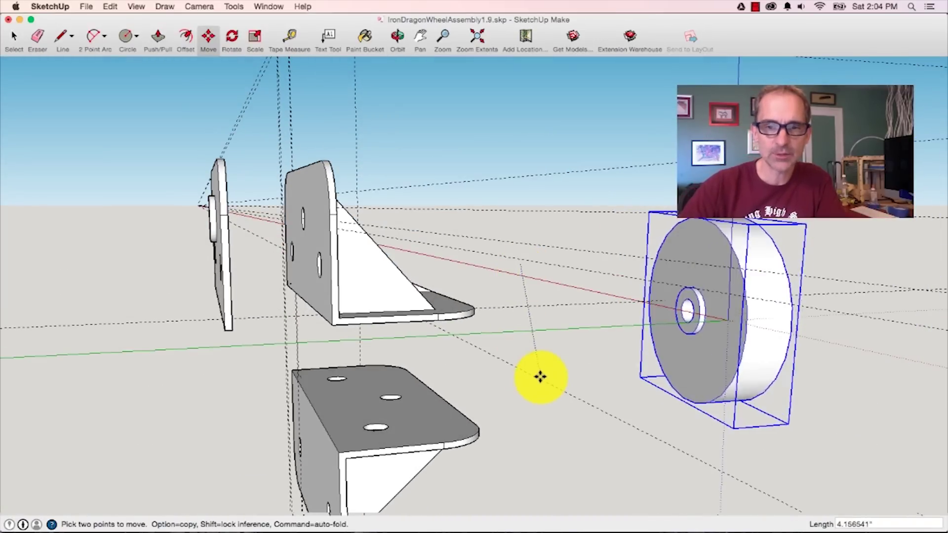
pyautogui.press('o')
pyautogui.moveTo(522, 379); pyautogui.dragTo(429, 260)
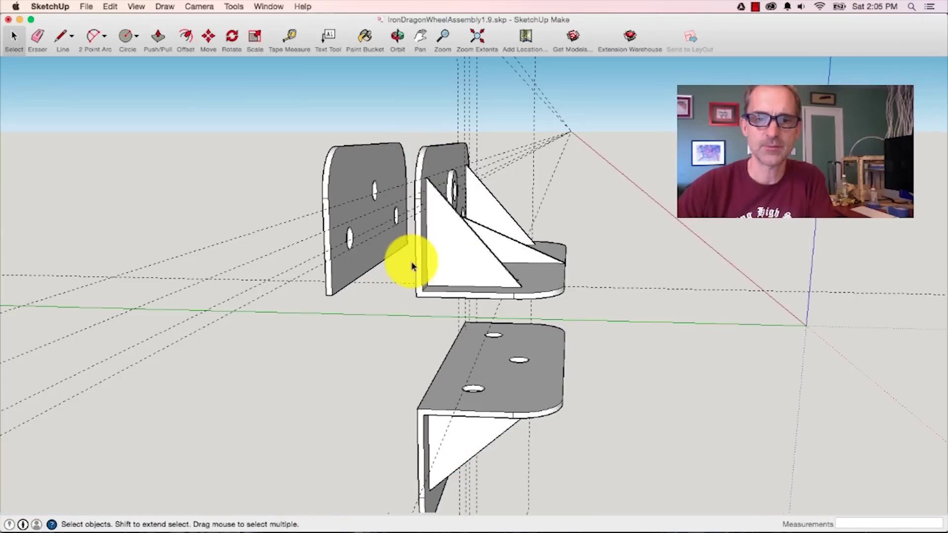
pyautogui.moveTo(425, 301); pyautogui.dragTo(421, 228)
pyautogui.press('space')
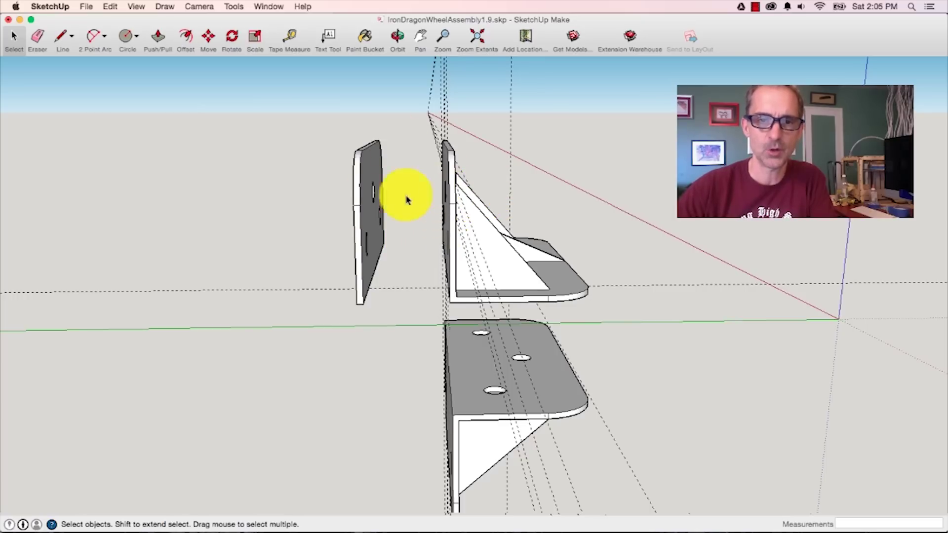
pyautogui.moveTo(466, 206); pyautogui.dragTo(441, 191, button='middle')
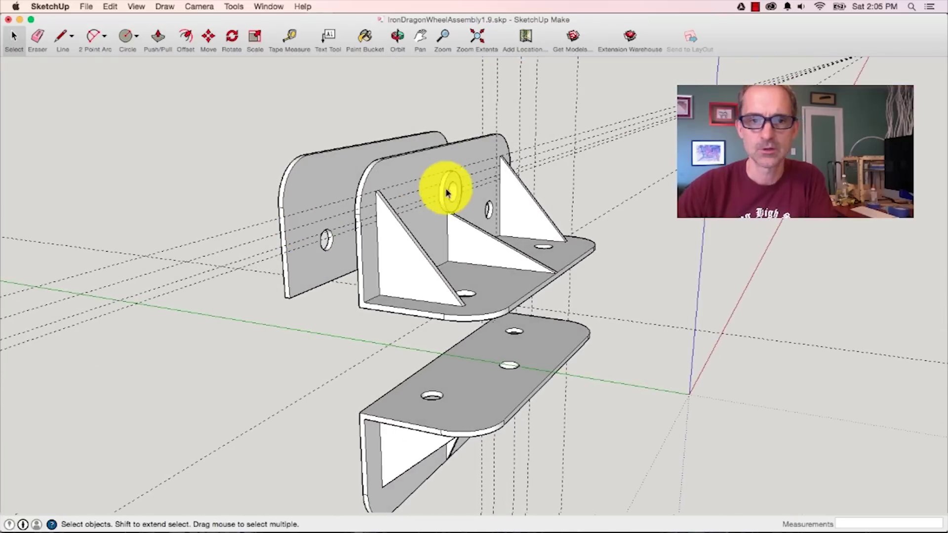
pyautogui.moveTo(484, 272); pyautogui.dragTo(345, 229, button='middle')
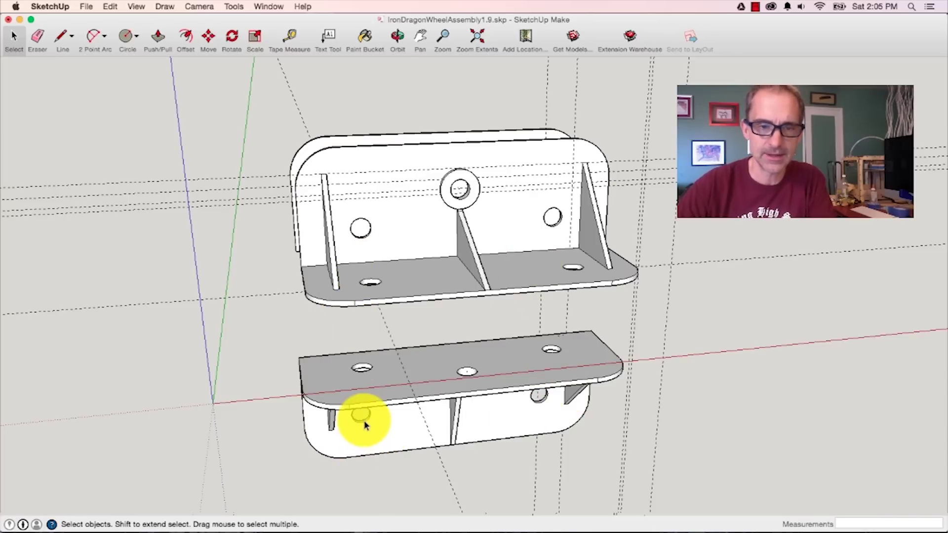
pyautogui.scroll(4, 366, 426)
pyautogui.moveTo(364, 423); pyautogui.dragTo(415, 258, button='middle')
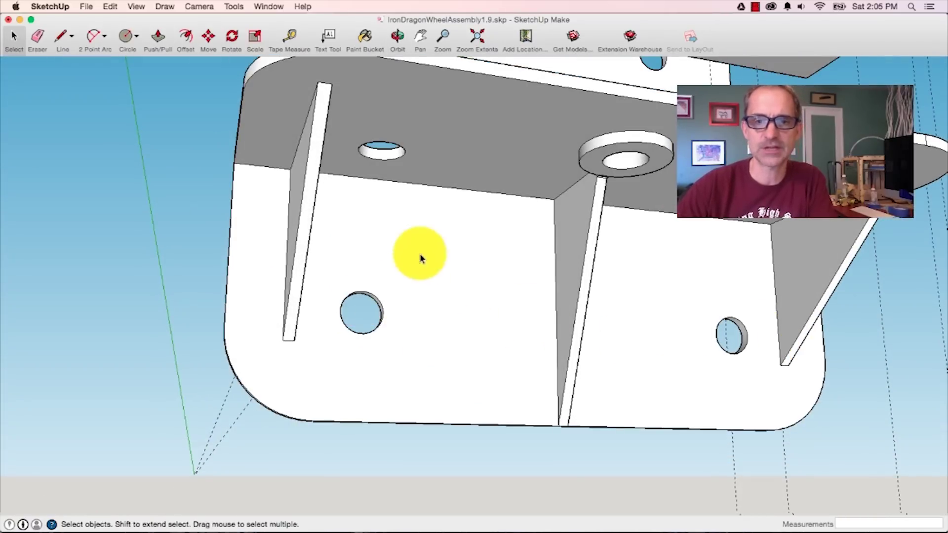
pyautogui.scroll(-5, 430, 314)
pyautogui.moveTo(430, 314); pyautogui.dragTo(303, 426, button='middle')
pyautogui.rightClick(302, 426)
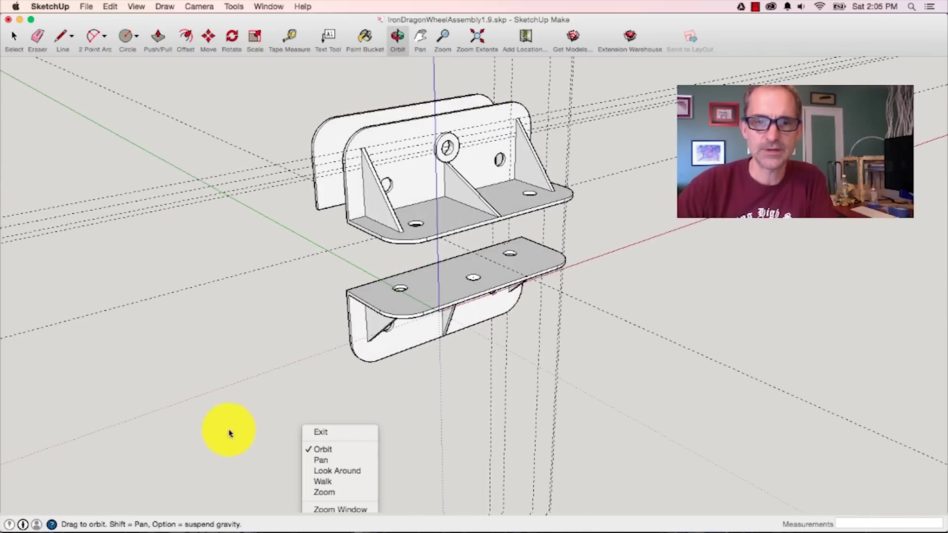
pyautogui.moveTo(228, 433); pyautogui.dragTo(433, 334, button='middle')
pyautogui.moveTo(517, 264); pyautogui.dragTo(497, 292, button='middle')
pyautogui.rightClick(497, 292)
pyautogui.click(442, 405)
pyautogui.moveTo(462, 367); pyautogui.dragTo(438, 444, button='middle')
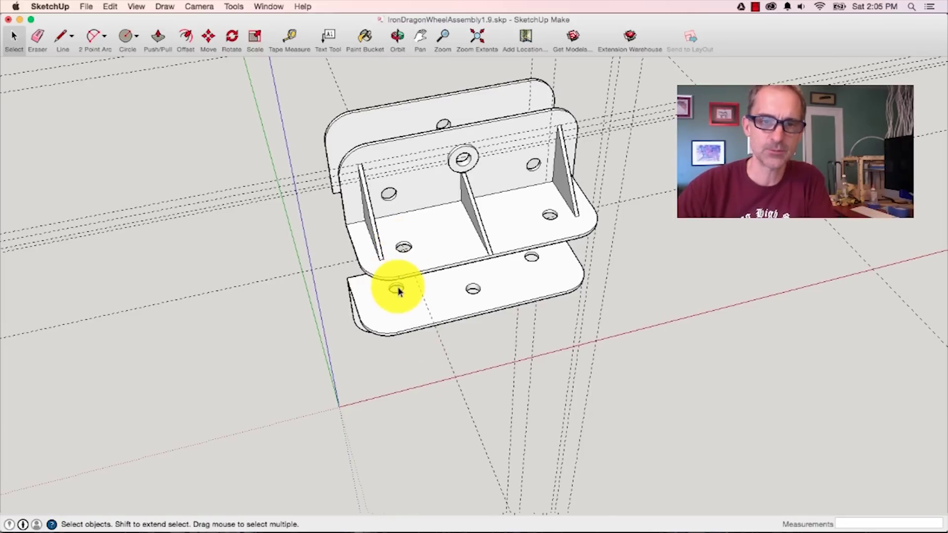
pyautogui.scroll(-2, 399, 291)
pyautogui.scroll(3, 399, 291)
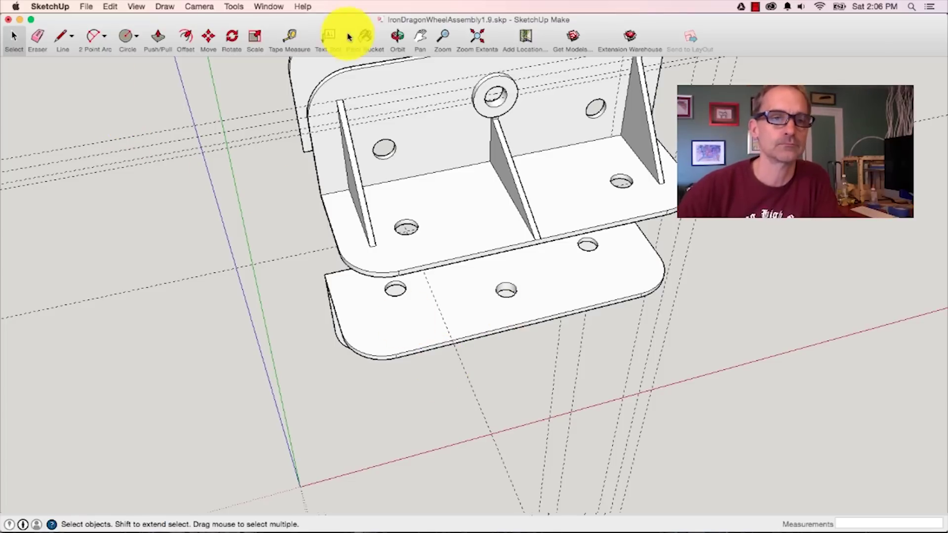
# Measure the lower plate's edge-to-hole distances, including the 1.125" offset.
pyautogui.click(290, 38)
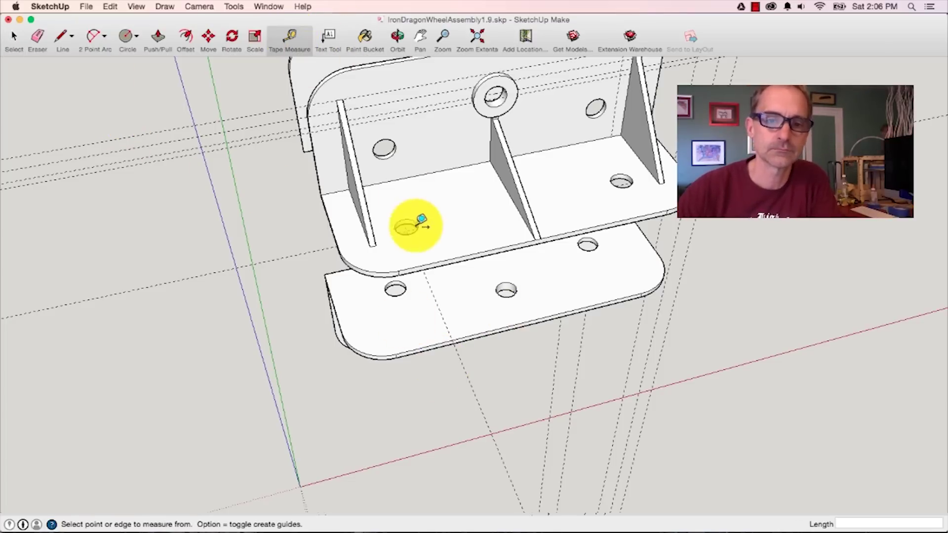
pyautogui.click(424, 265)
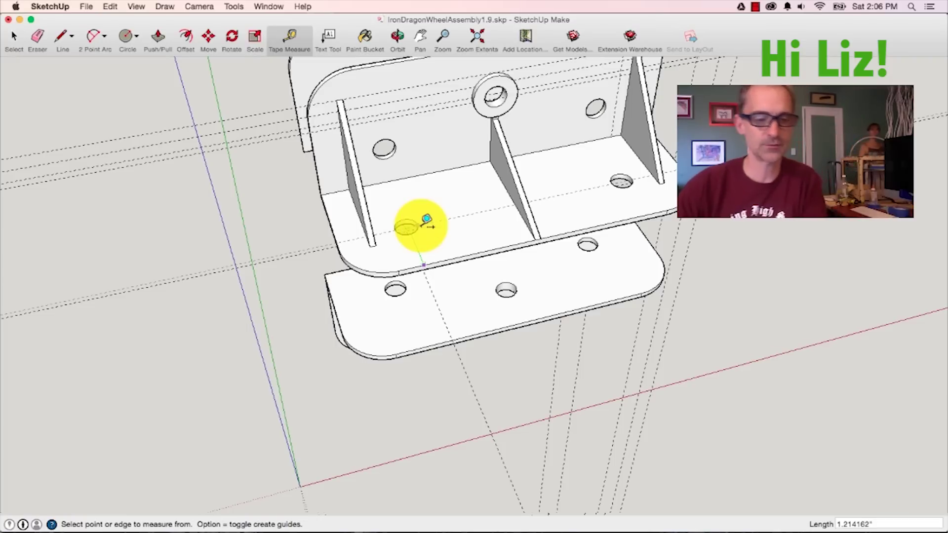
pyautogui.click(426, 219)
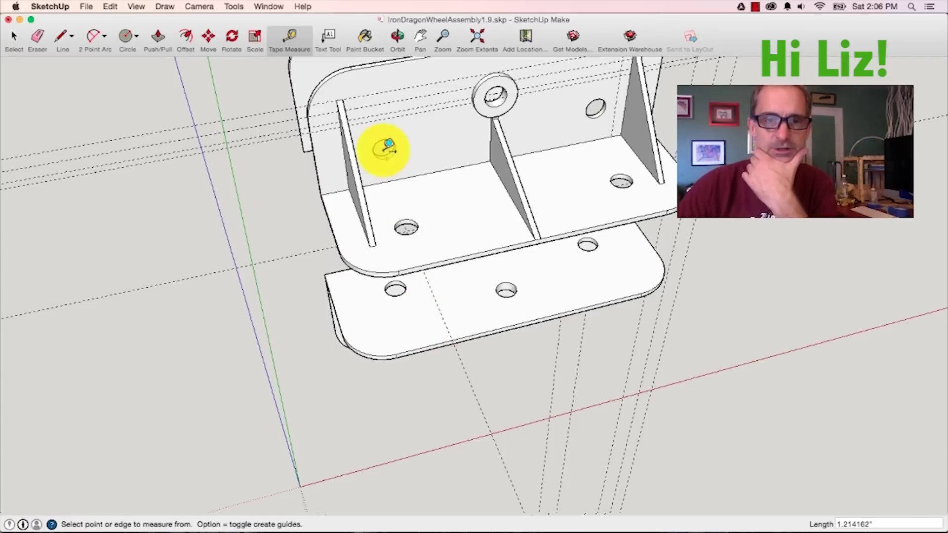
pyautogui.click(484, 331)
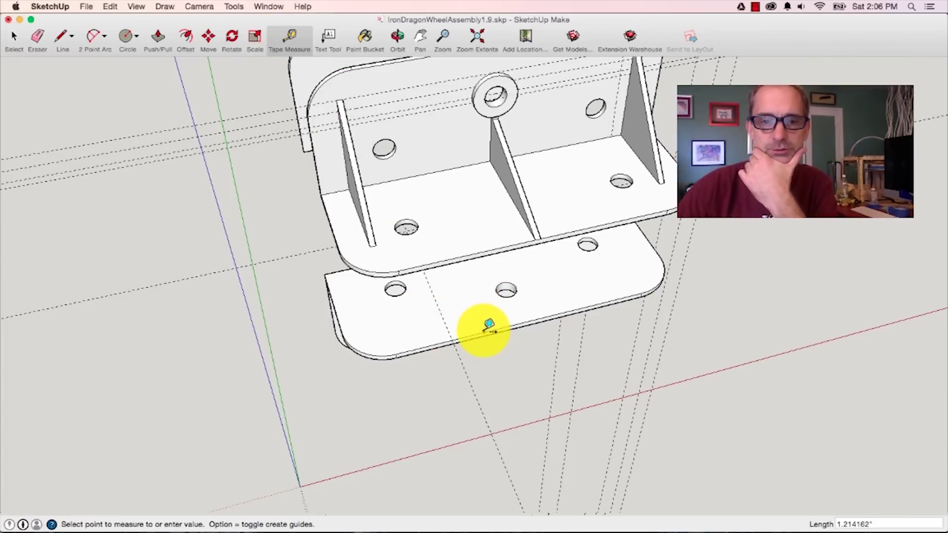
pyautogui.click(479, 295)
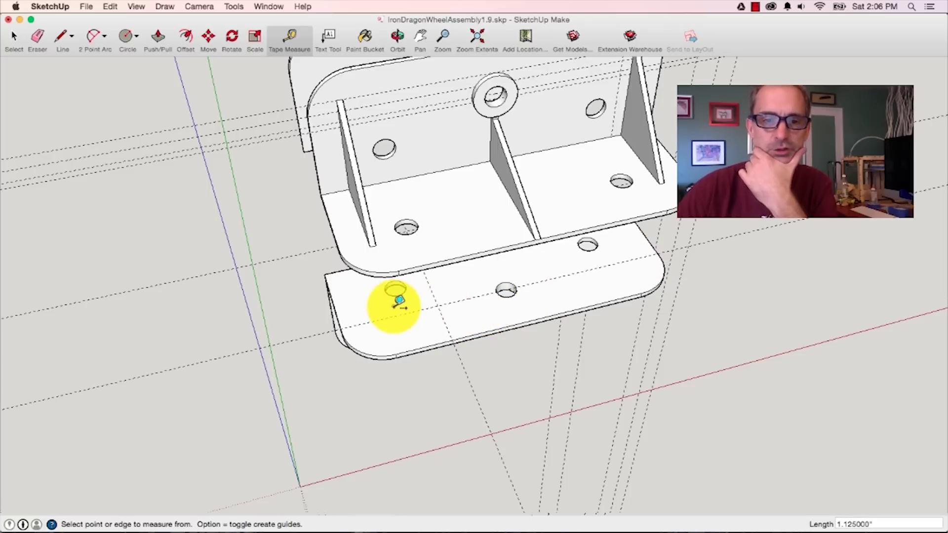
# Place a 1.5" guide line across the lower plate, measured in from its edge.
pyautogui.click(338, 316)
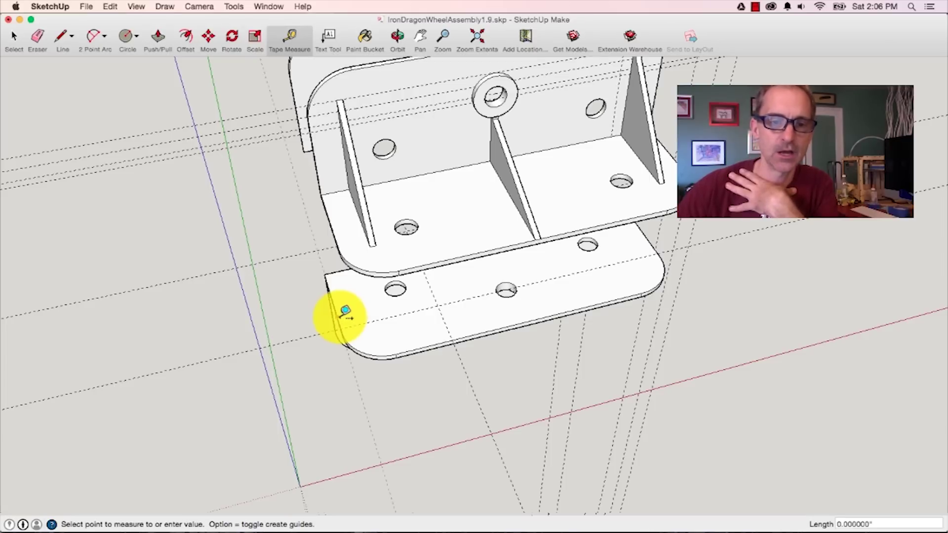
pyautogui.click(406, 300)
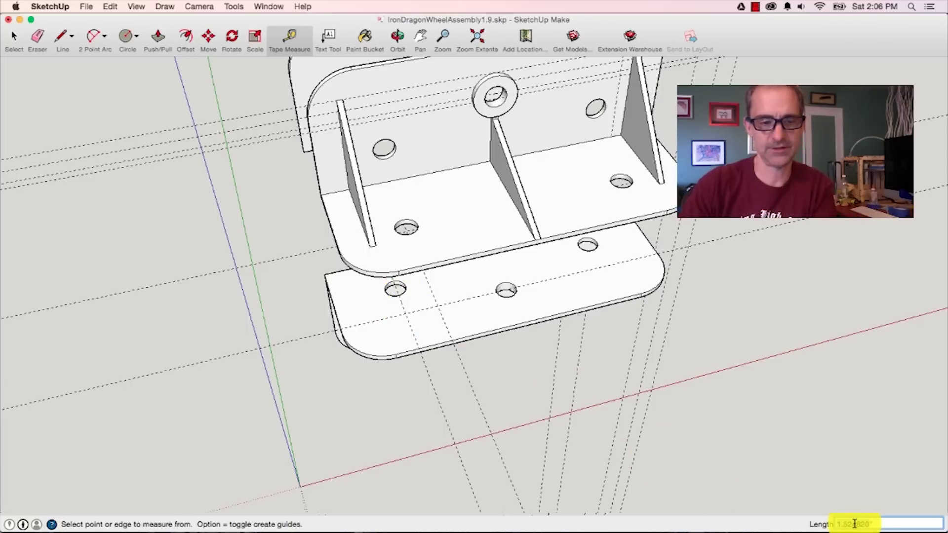
pyautogui.press('Return')
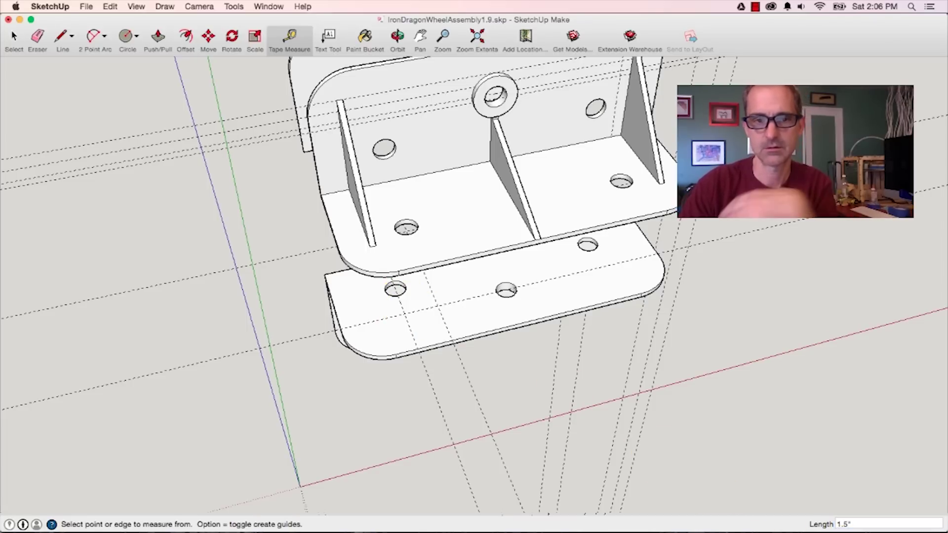
pyautogui.click(653, 243)
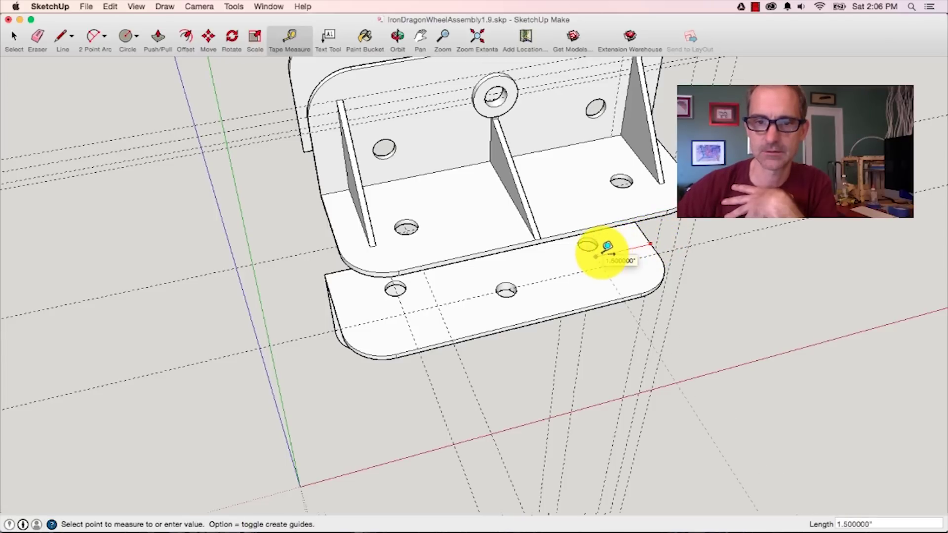
pyautogui.click(607, 246)
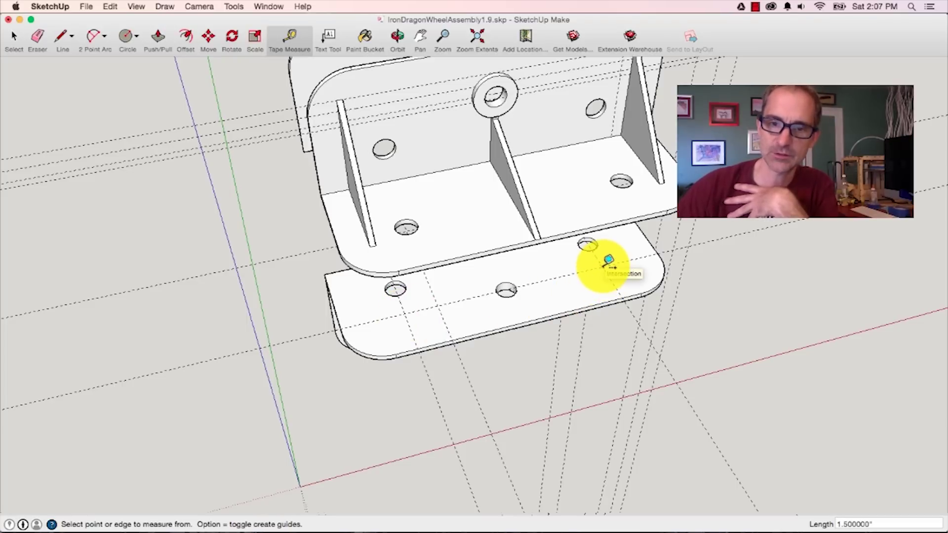
# Draw 0.26"-radius circles at the guide-line intersections on the lower plate.
pyautogui.click(128, 39)
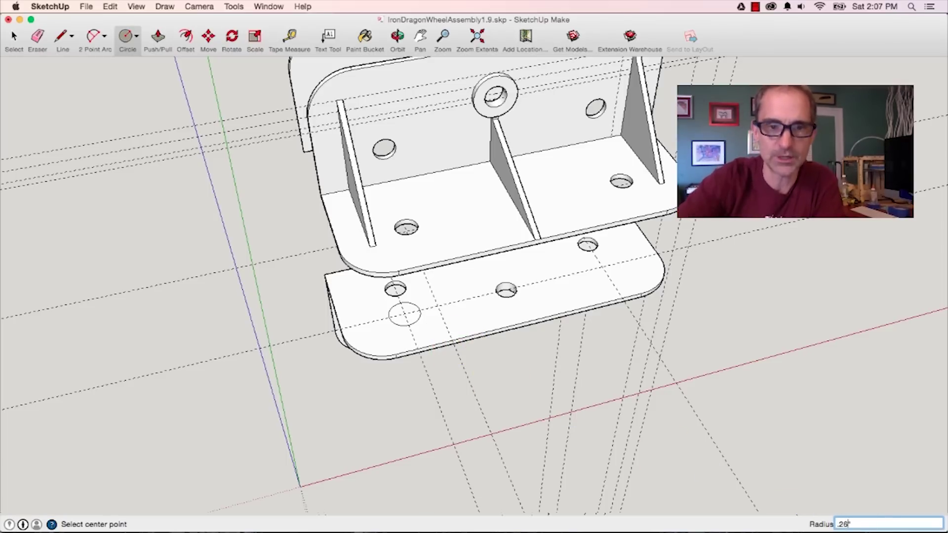
pyautogui.press('Return')
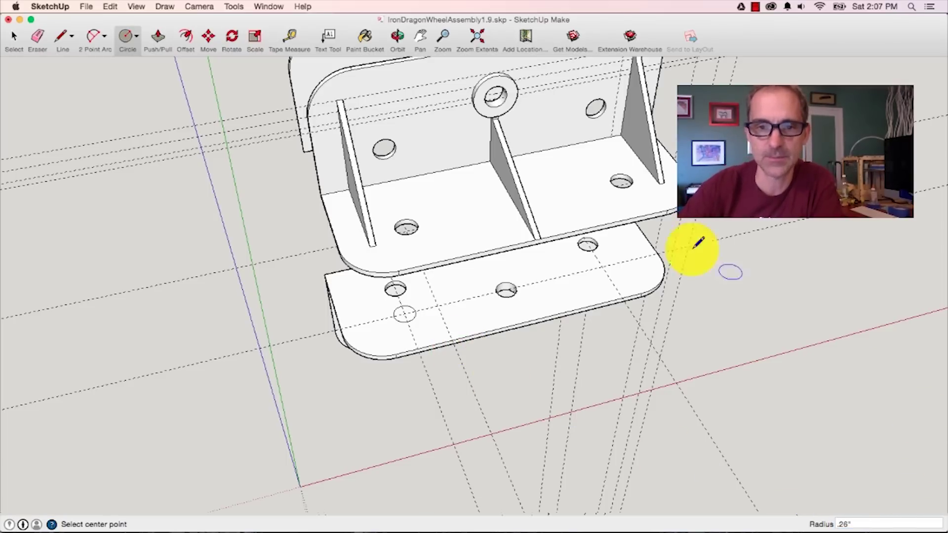
pyautogui.click(615, 272)
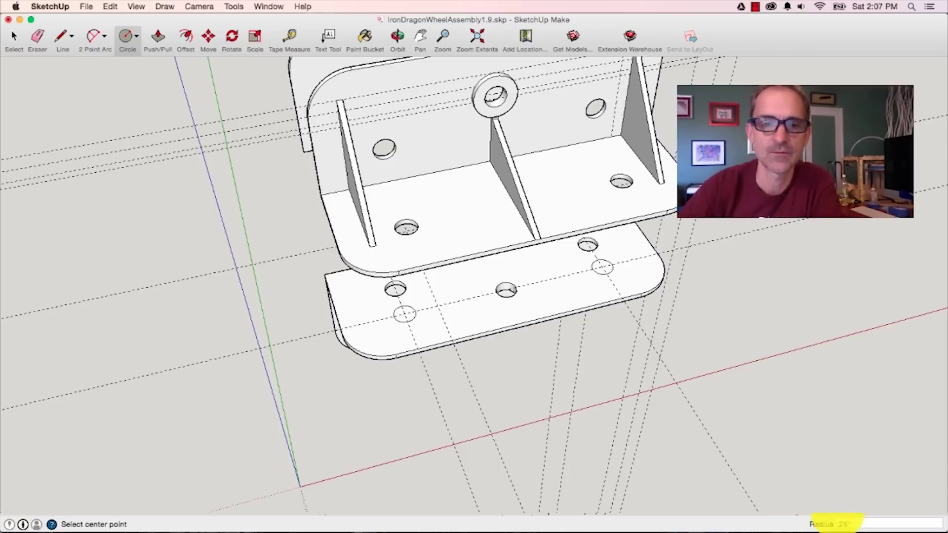
pyautogui.scroll(5, 410, 324)
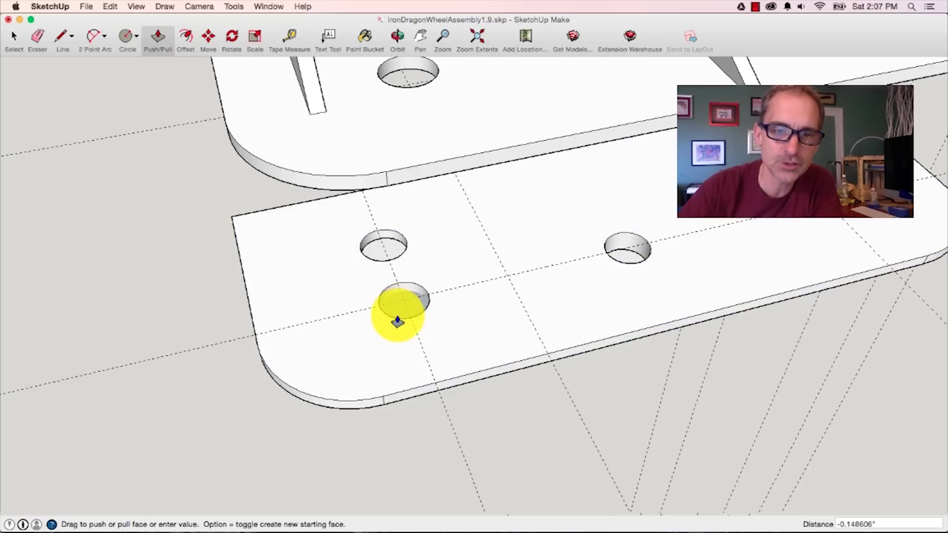
# Push the first circle into a hole, then fill it back flush.
pyautogui.scroll(4, 404, 318)
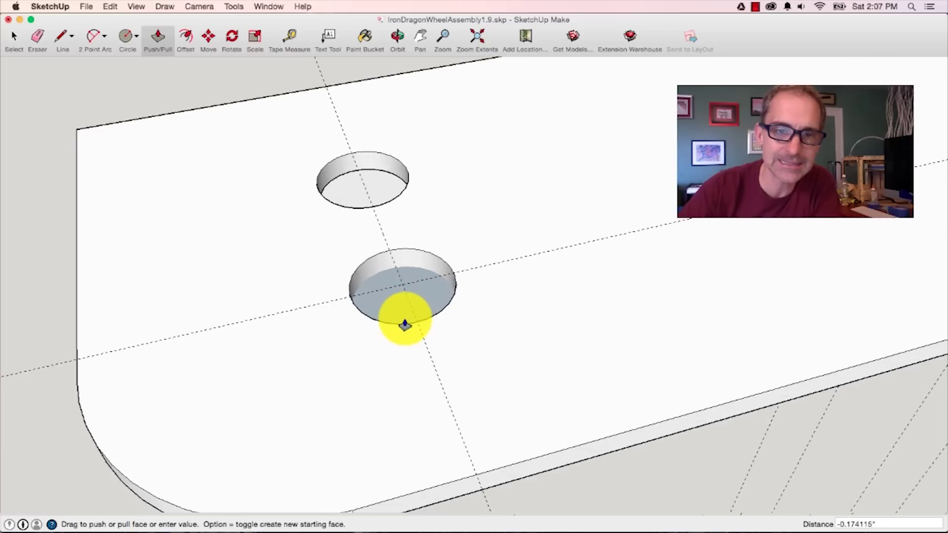
pyautogui.click(395, 321)
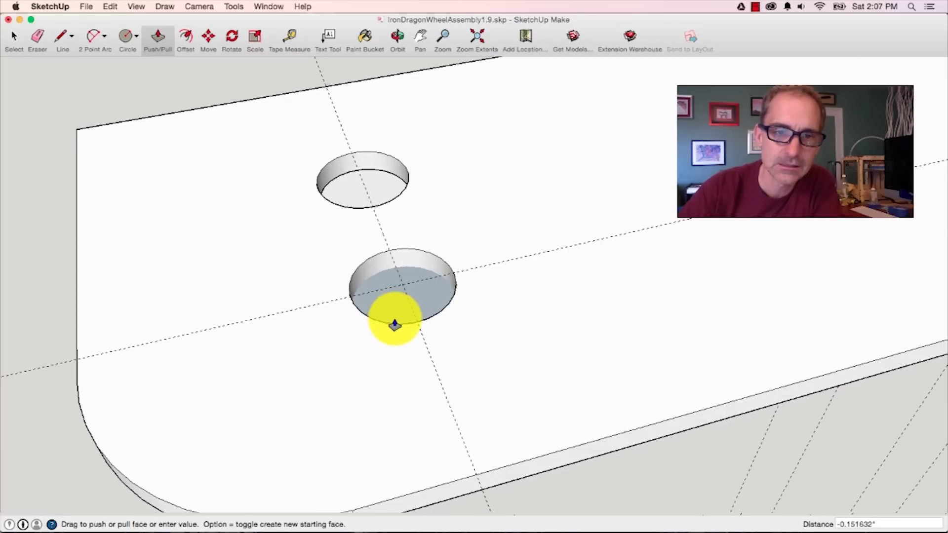
pyautogui.scroll(3, 395, 328)
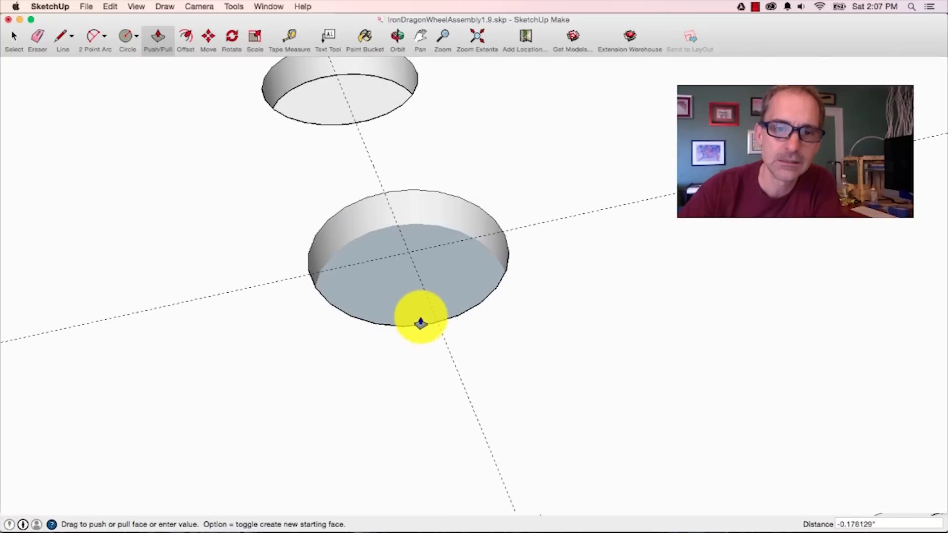
pyautogui.click(439, 309)
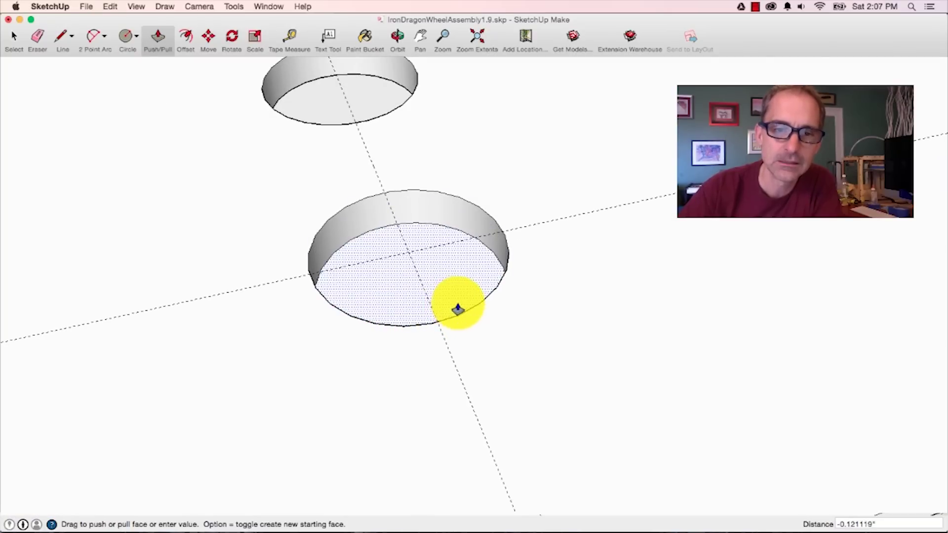
pyautogui.click(440, 265)
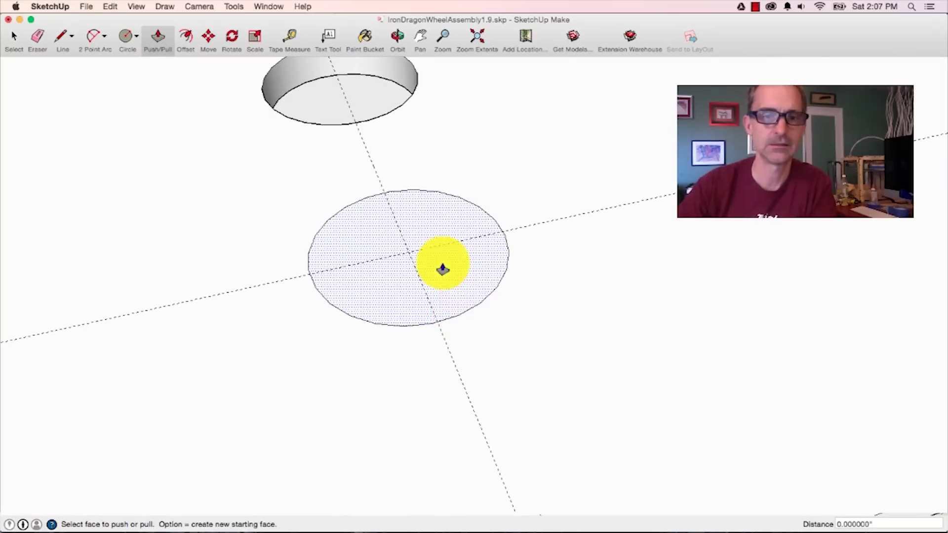
pyautogui.moveTo(430, 237); pyautogui.dragTo(690, 313, button='middle')
# Recess the lower circle 0.125" into the plate.
pyautogui.click(491, 334)
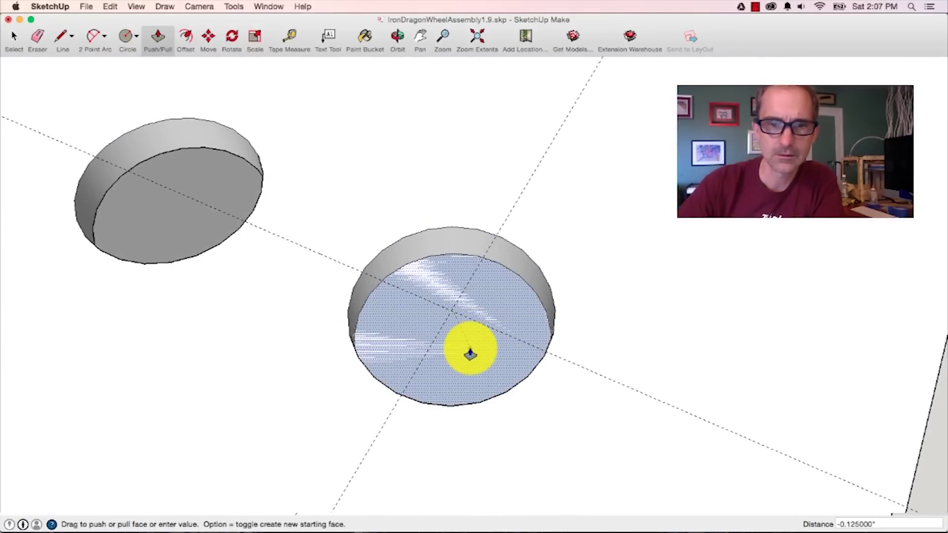
pyautogui.click(469, 354)
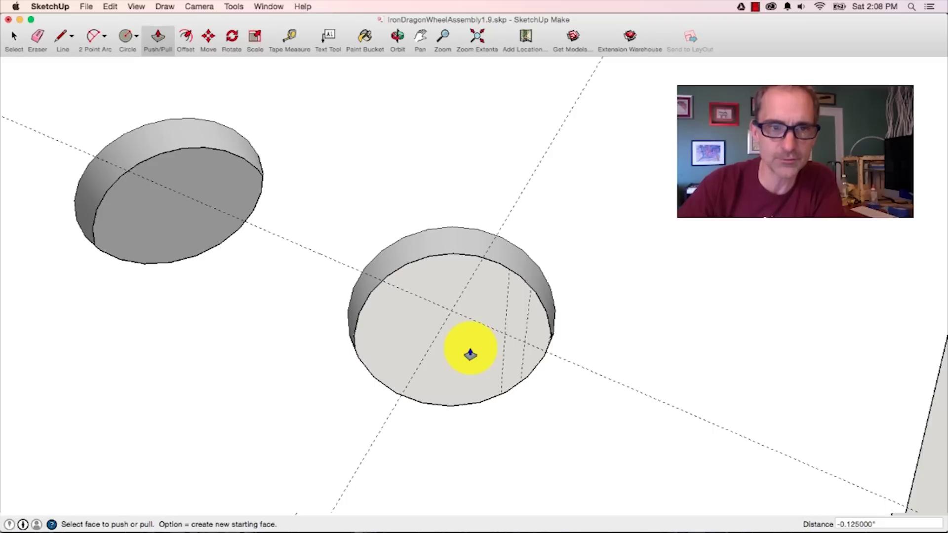
pyautogui.scroll(-5, 470, 354)
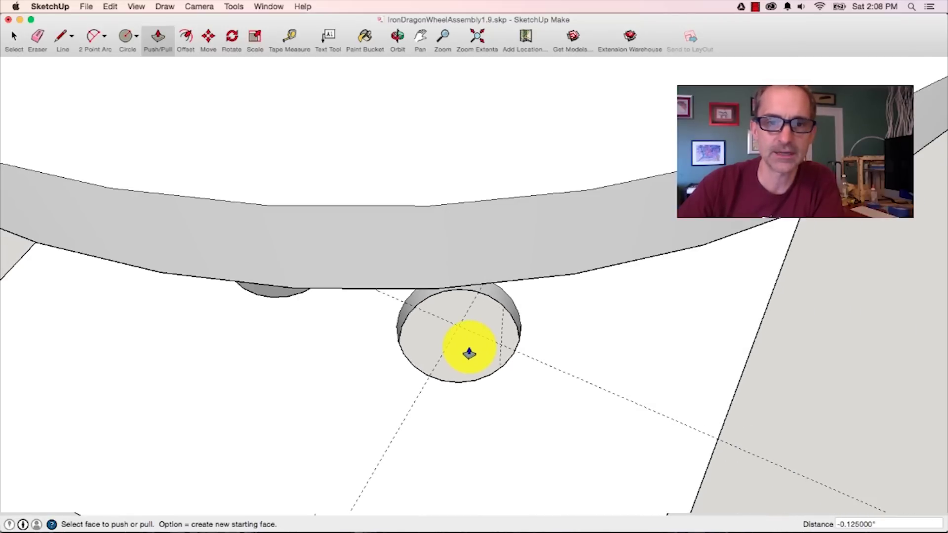
pyautogui.scroll(3, 469, 353)
pyautogui.scroll(3, 469, 354)
pyautogui.moveTo(469, 347); pyautogui.dragTo(226, 252, button='middle')
pyautogui.scroll(-3, 246, 255)
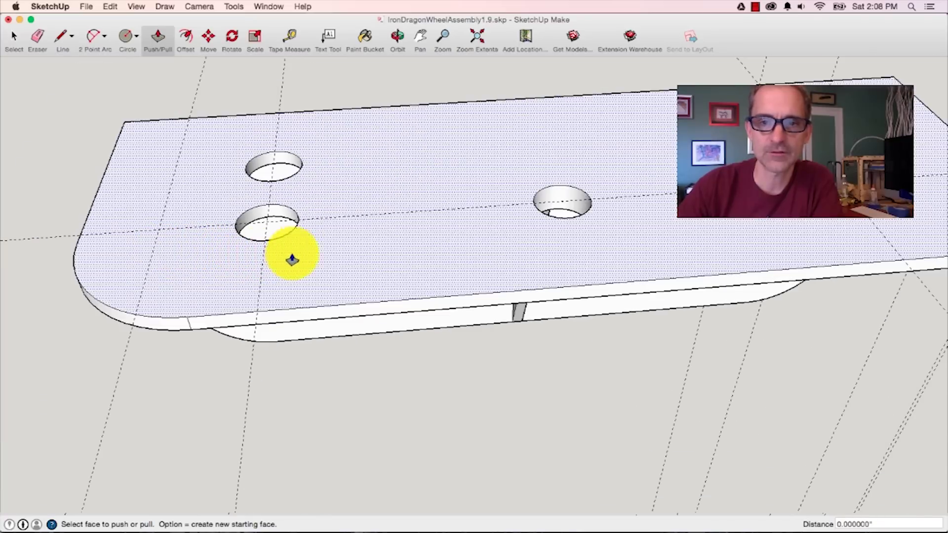
pyautogui.scroll(10, 716, 197)
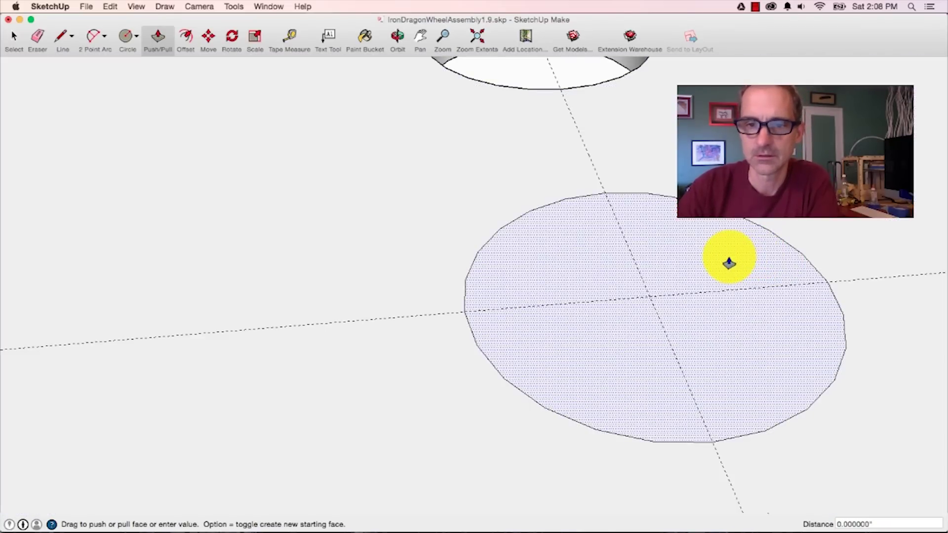
# Recess the right-hand circle 0.125" into the plate.
pyautogui.moveTo(729, 263); pyautogui.dragTo(698, 330)
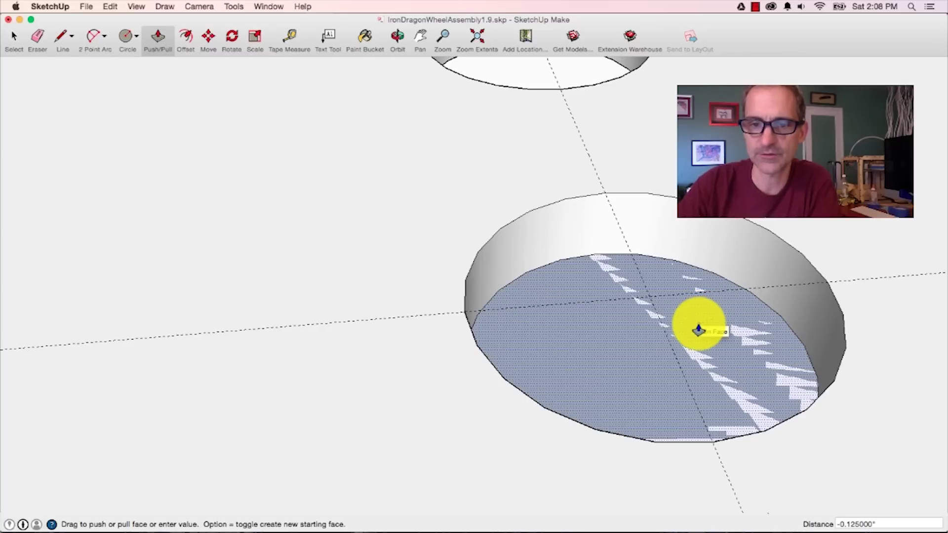
pyautogui.click(699, 330)
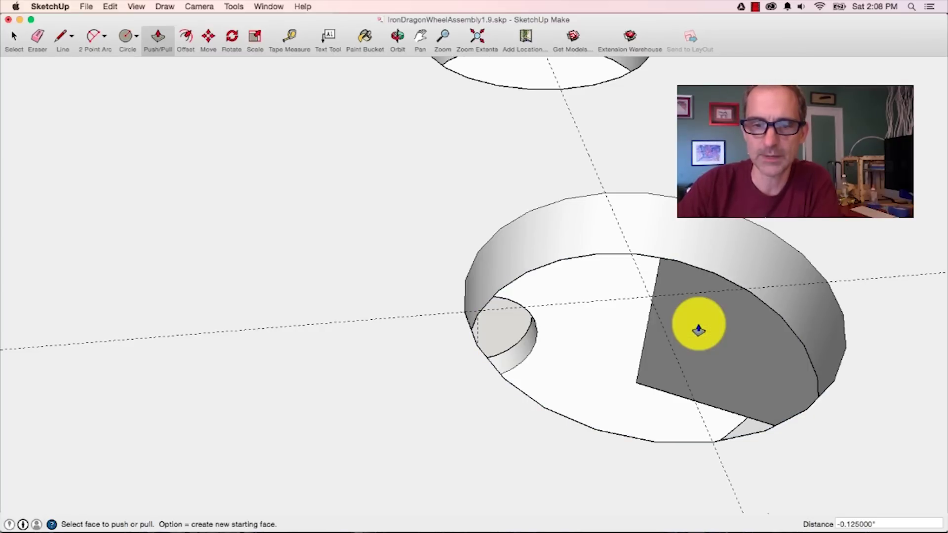
pyautogui.scroll(-10, 698, 330)
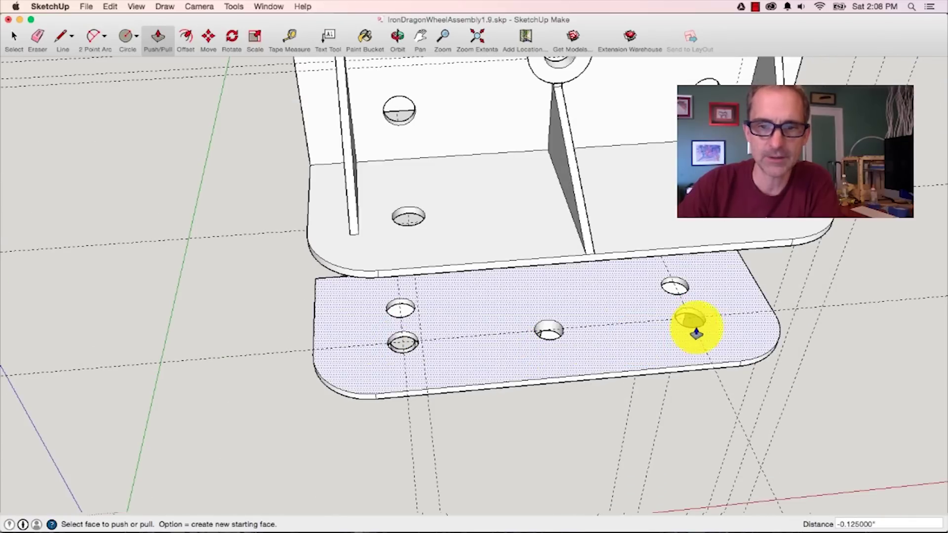
pyautogui.scroll(10, 696, 335)
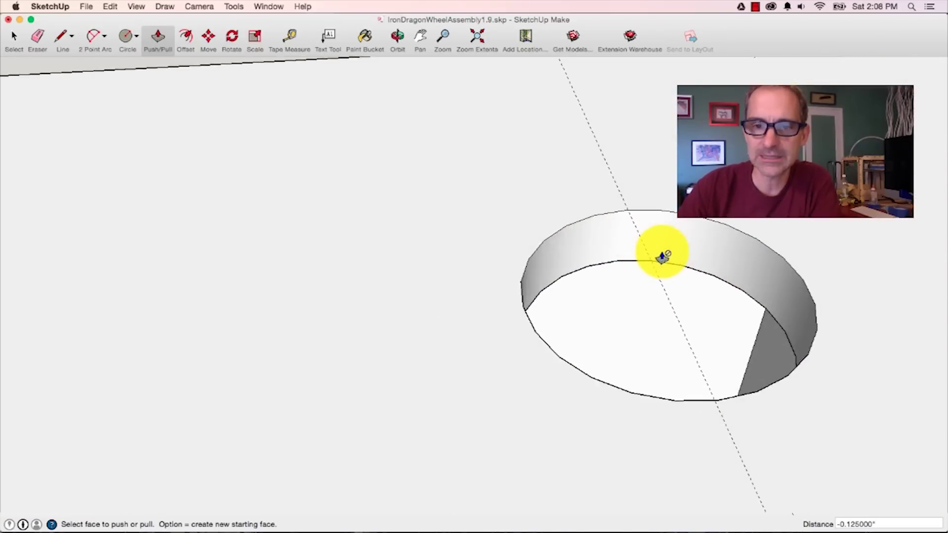
pyautogui.scroll(3, 661, 256)
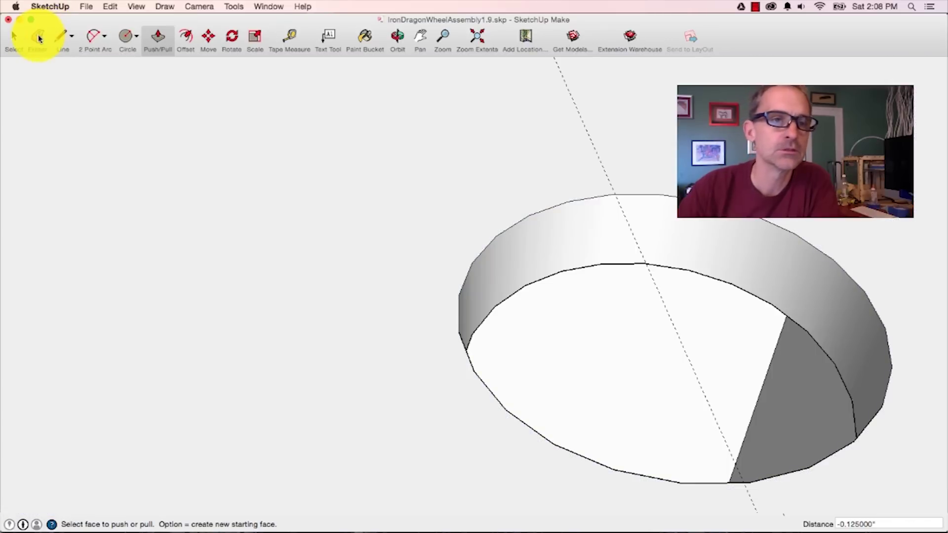
# Erase the recess's inner circle edge and its leftover ellipse face.
pyautogui.click(38, 38)
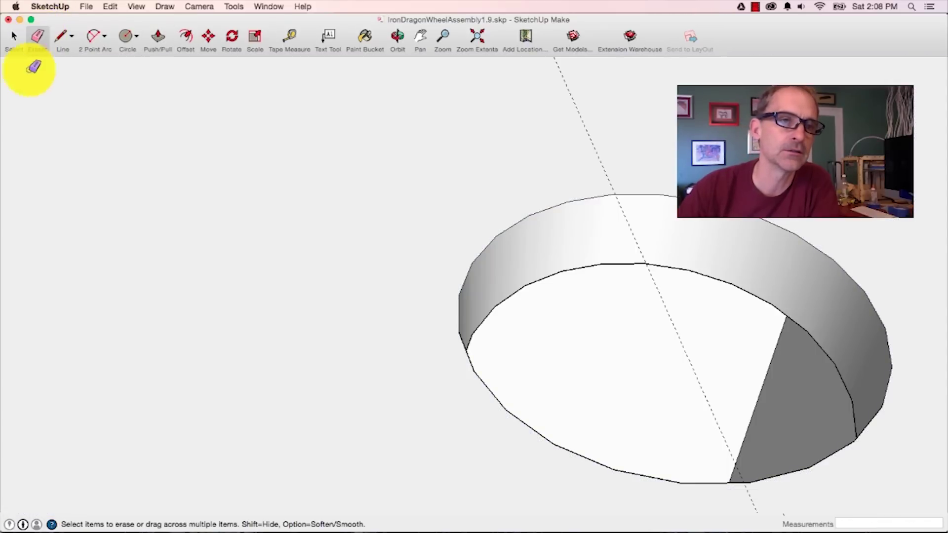
pyautogui.click(524, 287)
pyautogui.click(518, 220)
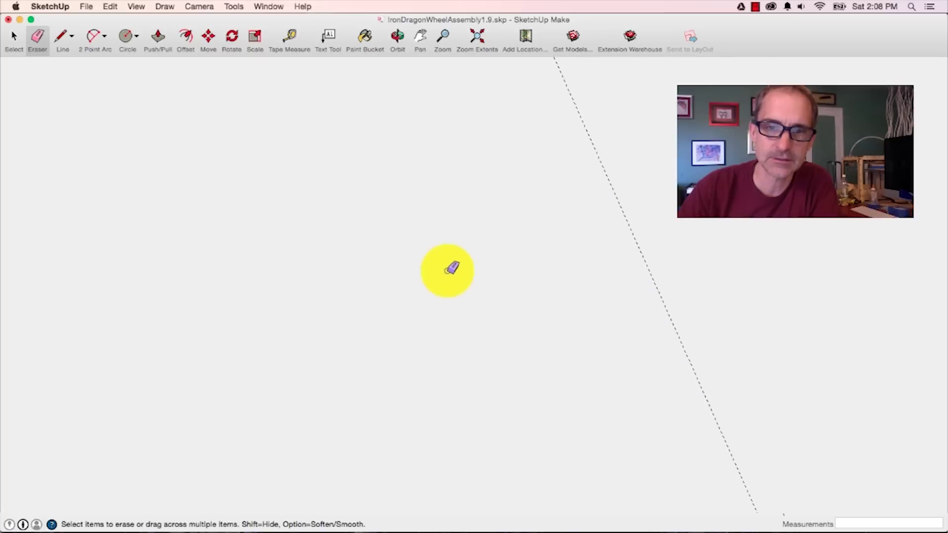
pyautogui.scroll(-5, 430, 282)
pyautogui.scroll(-5, 428, 283)
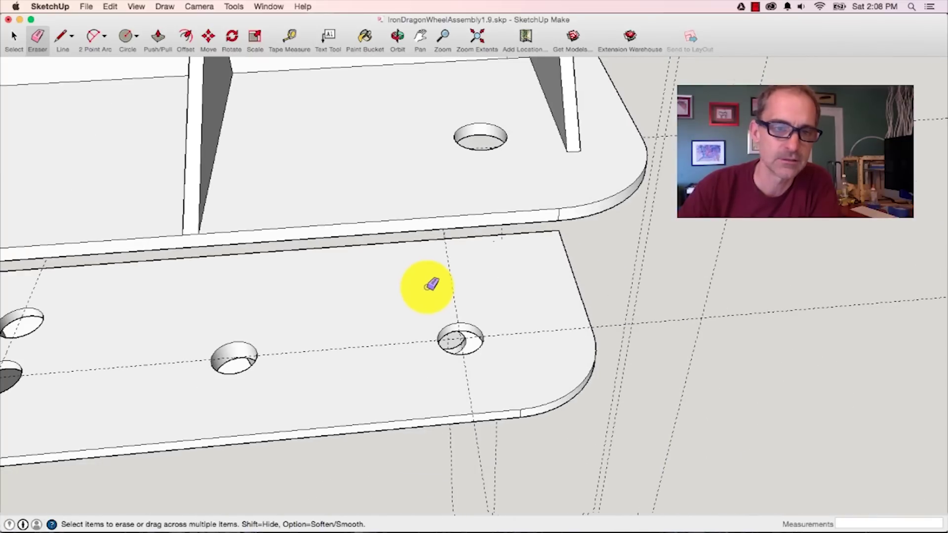
# Erase another hole's inner wall edge and leftover elliptical face.
pyautogui.press('o')
pyautogui.rightClick(368, 301)
pyautogui.press('Escape')
pyautogui.press('e')
pyautogui.press('o')
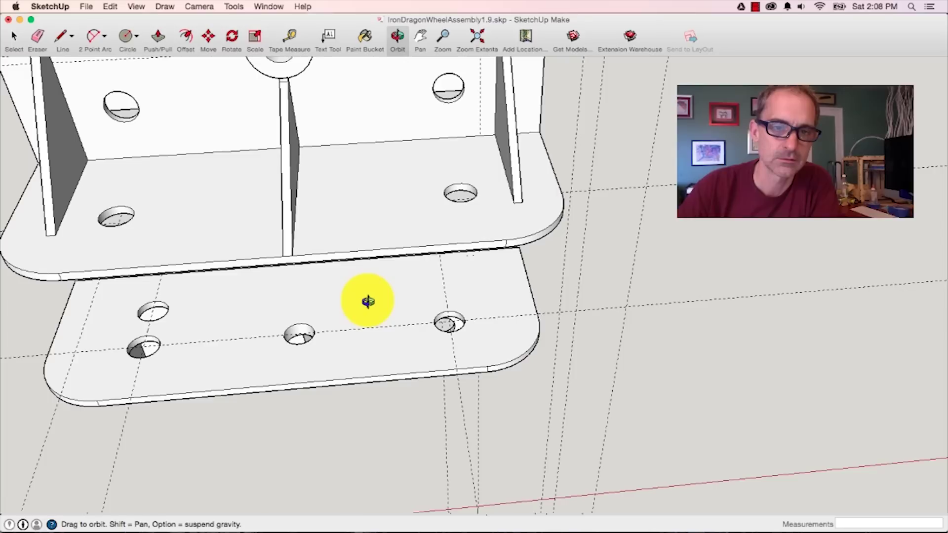
pyautogui.moveTo(368, 301)
pyautogui.mouseDown()
pyautogui.moveTo(395, 302)
pyautogui.moveTo(368, 322)
pyautogui.mouseUp()
pyautogui.press('e')
pyautogui.scroll(3, 154, 295)
pyautogui.scroll(4, 154, 295)
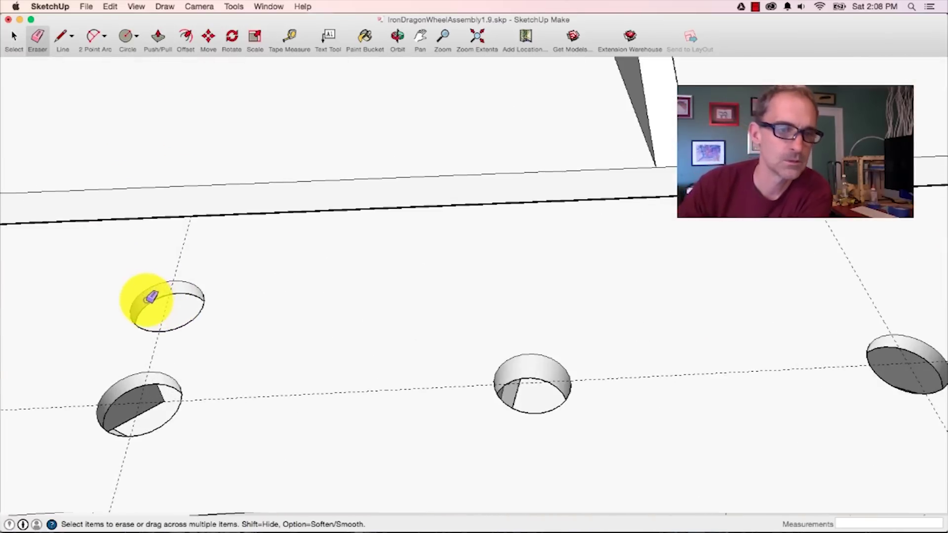
pyautogui.click(151, 304)
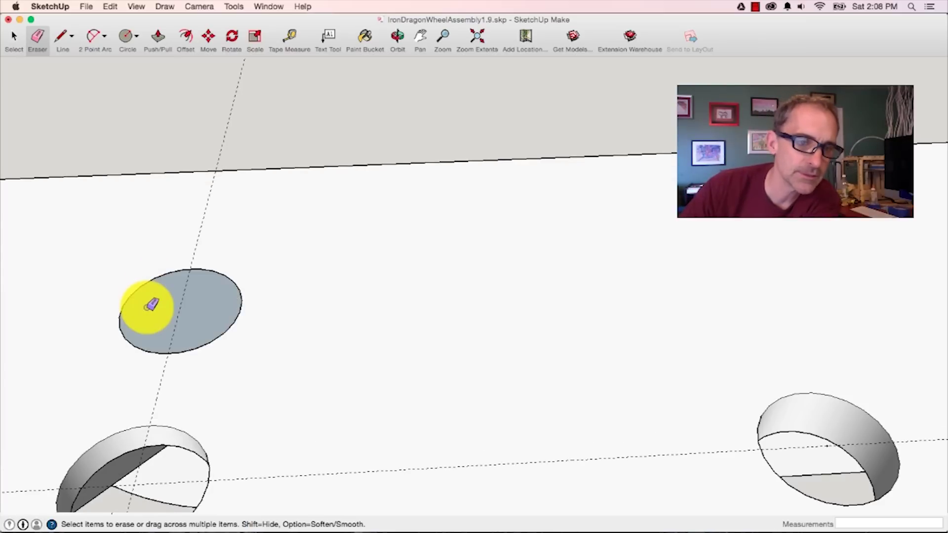
pyautogui.click(141, 287)
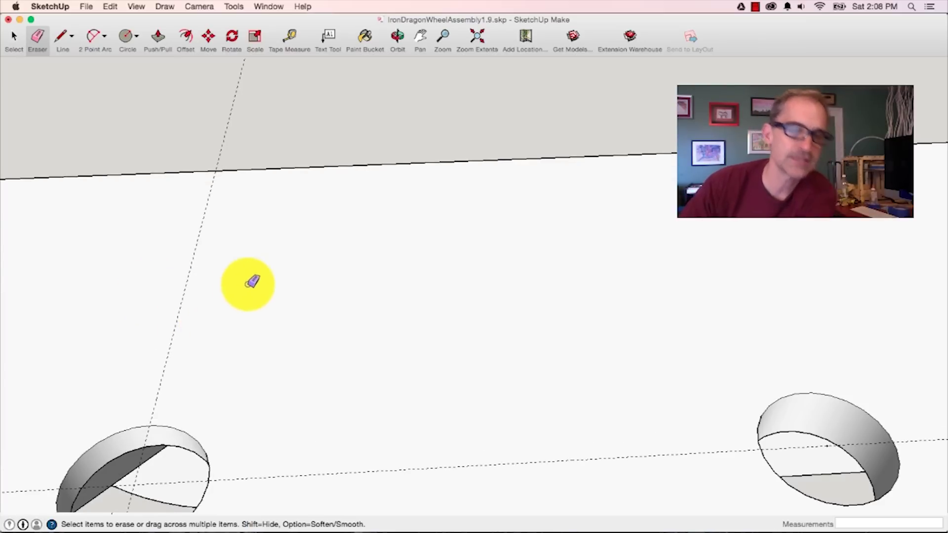
pyautogui.scroll(-5, 393, 417)
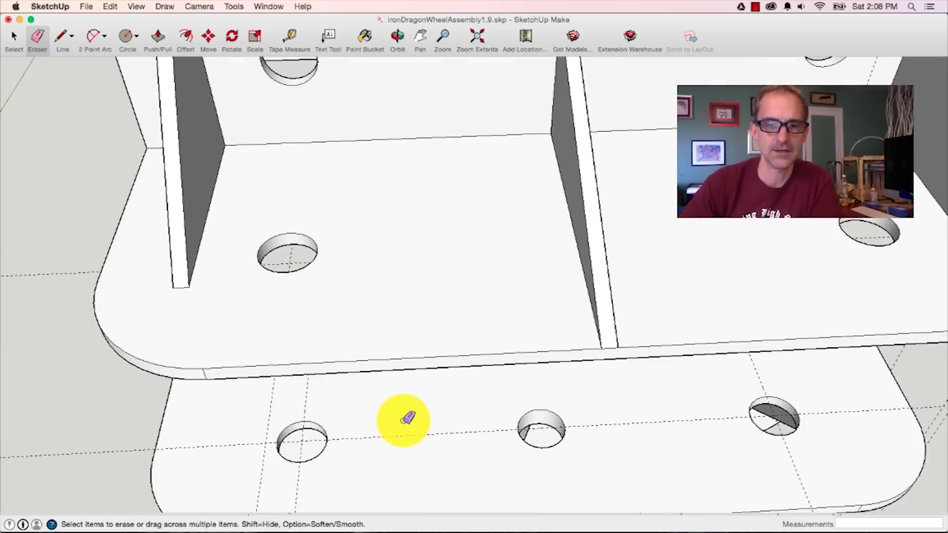
# Delete the face covering the left hole so it opens through the plate.
pyautogui.press('o')
pyautogui.moveTo(441, 464); pyautogui.dragTo(440, 429)
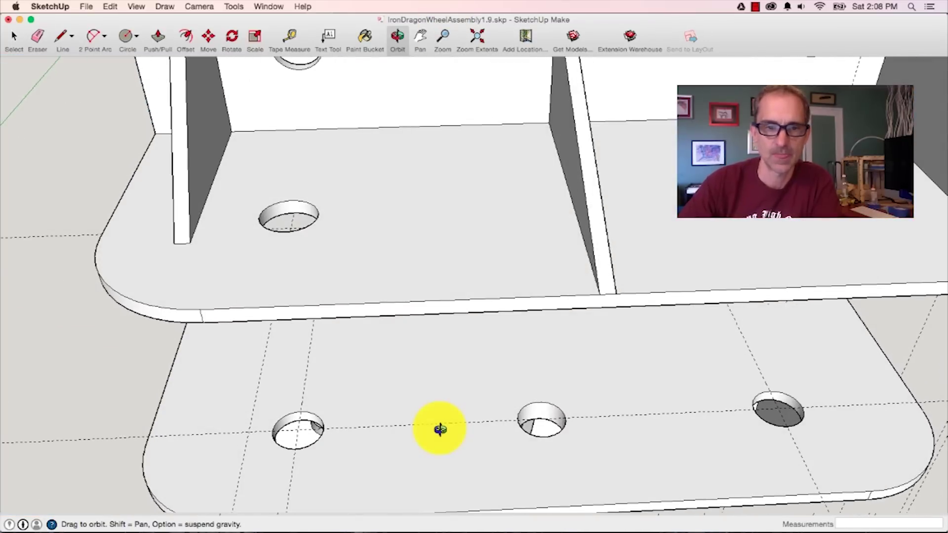
pyautogui.press('e')
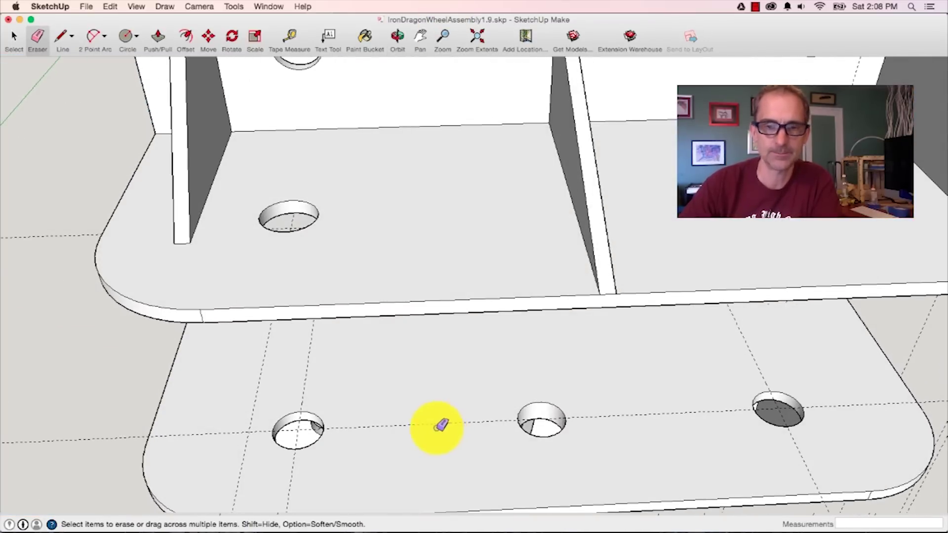
pyautogui.click(298, 428)
pyautogui.click(276, 191)
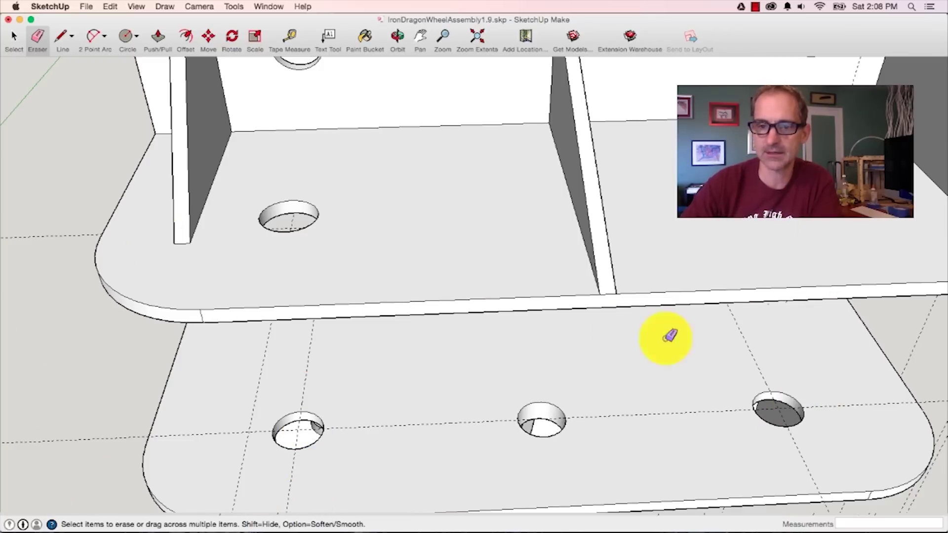
pyautogui.scroll(-5, 844, 438)
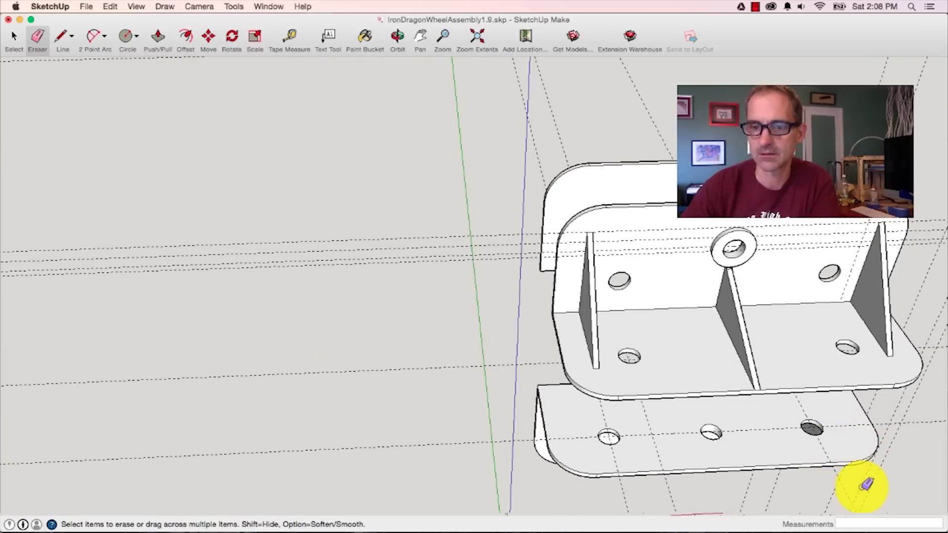
pyautogui.moveTo(843, 502)
pyautogui.mouseDown(button='middle')
pyautogui.moveTo(810, 328)
pyautogui.moveTo(810, 148)
pyautogui.moveTo(726, 434)
pyautogui.moveTo(745, 339)
pyautogui.moveTo(763, 94)
pyautogui.moveTo(764, 128)
pyautogui.mouseUp(button='middle')
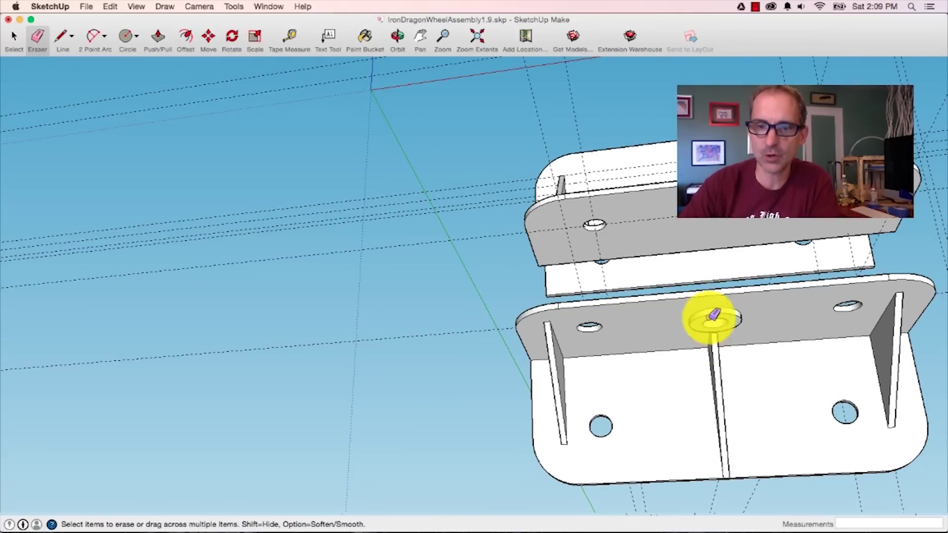
pyautogui.moveTo(709, 349)
pyautogui.mouseDown(button='middle')
pyautogui.moveTo(698, 218)
pyautogui.moveTo(686, 317)
pyautogui.moveTo(690, 432)
pyautogui.moveTo(732, 309)
pyautogui.mouseUp(button='middle')
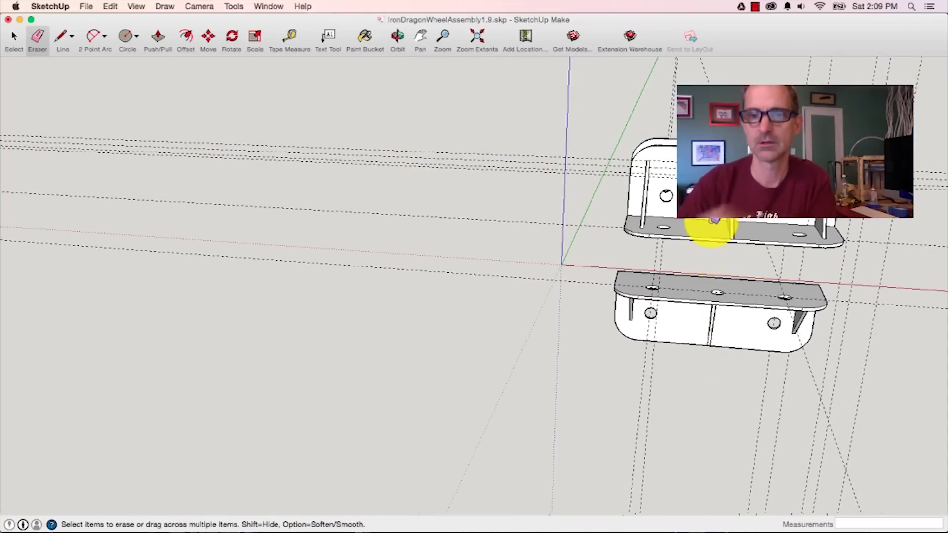
pyautogui.scroll(-3, 691, 271)
pyautogui.scroll(10, 642, 272)
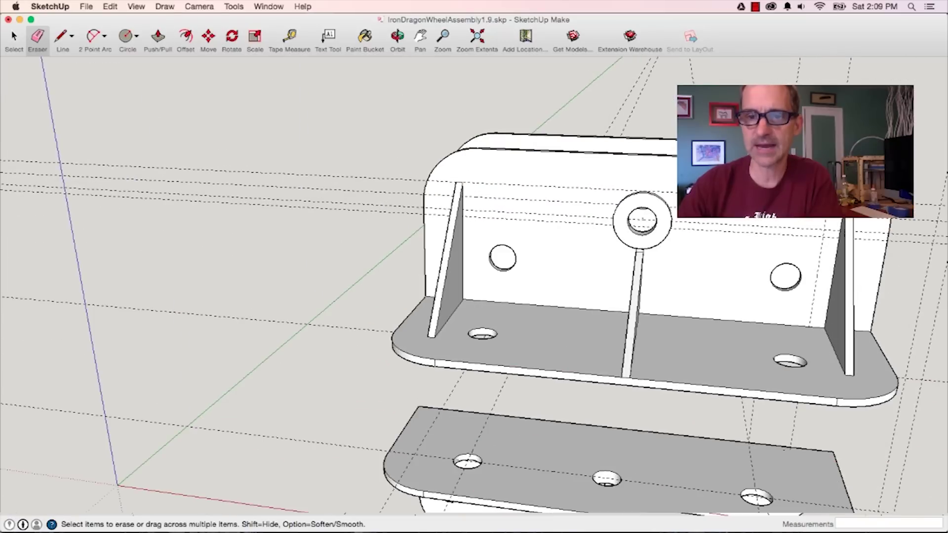
pyautogui.moveTo(563, 305); pyautogui.dragTo(574, 219, button='middle')
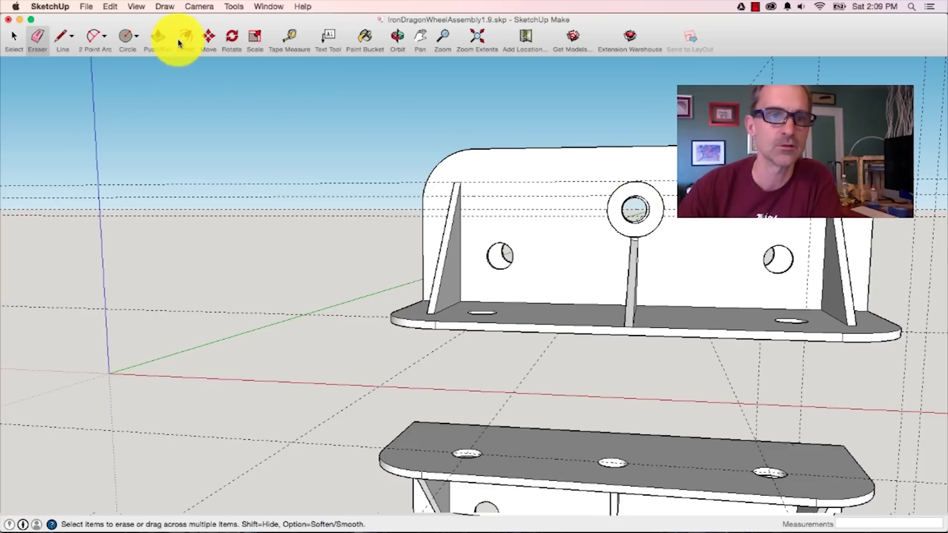
pyautogui.click(231, 39)
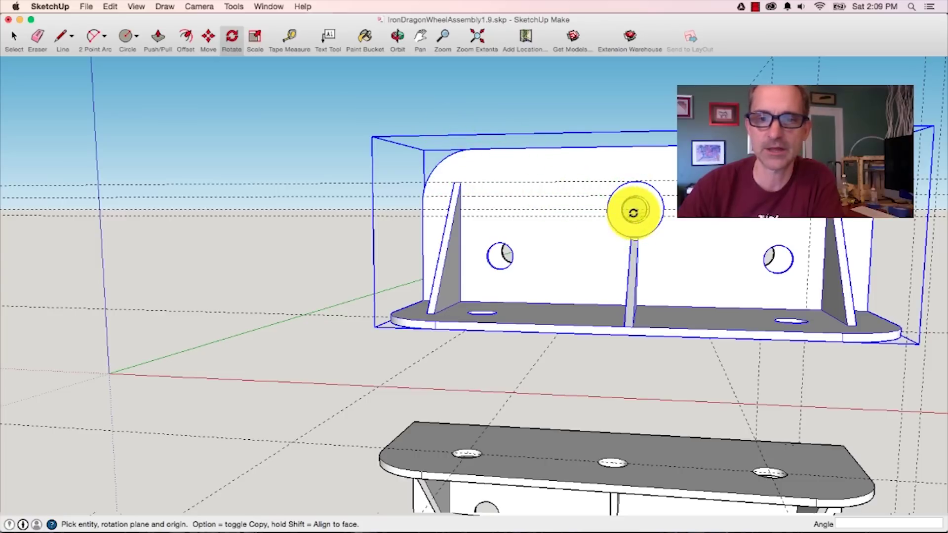
pyautogui.click(634, 210)
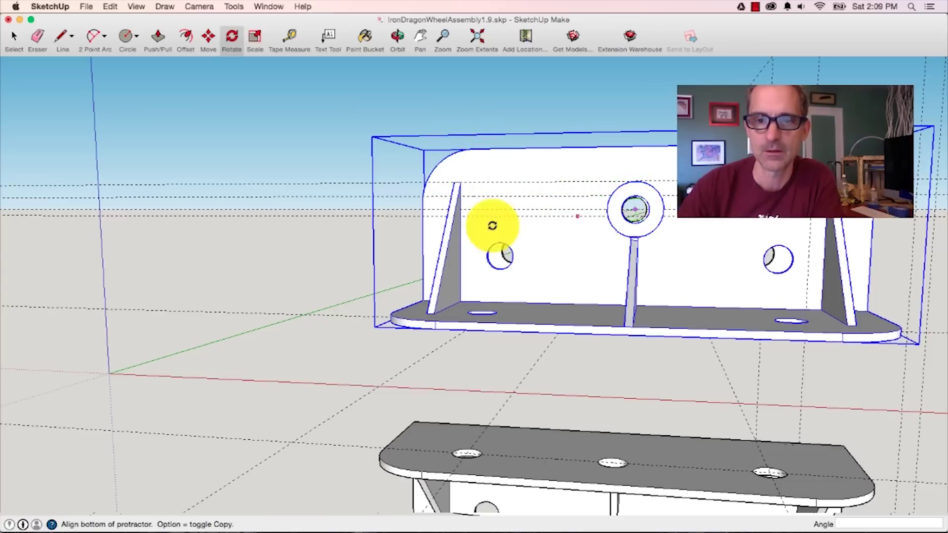
pyautogui.click(231, 203)
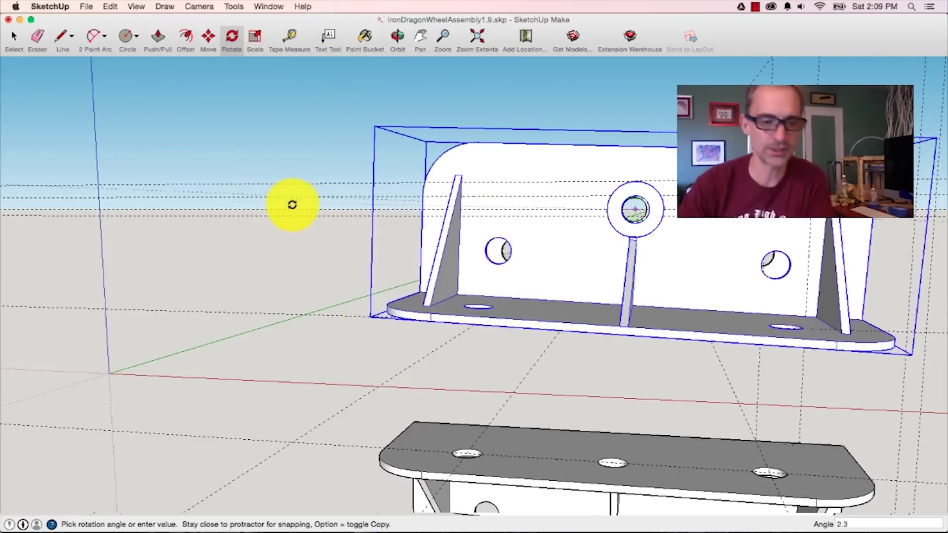
pyautogui.press('Escape')
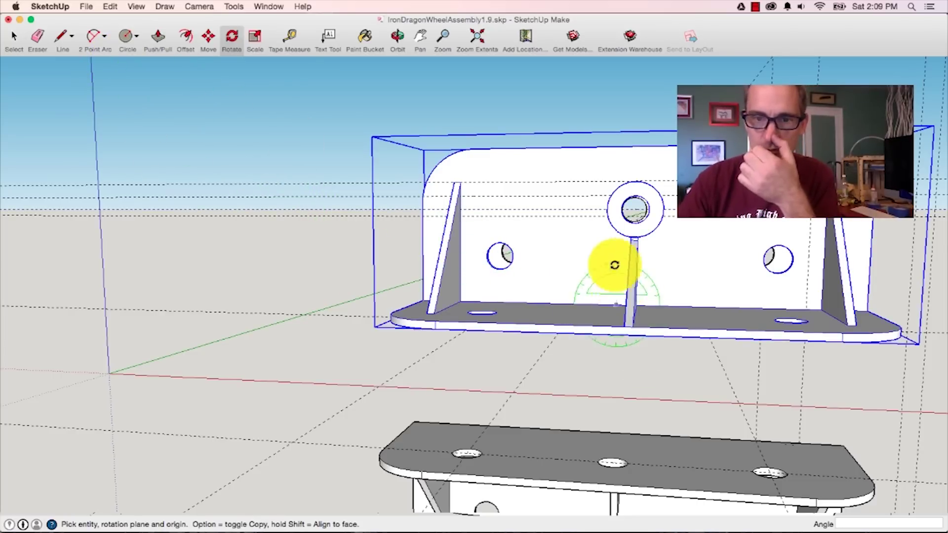
pyautogui.press('o')
pyautogui.moveTo(626, 108); pyautogui.dragTo(614, 377, button='middle')
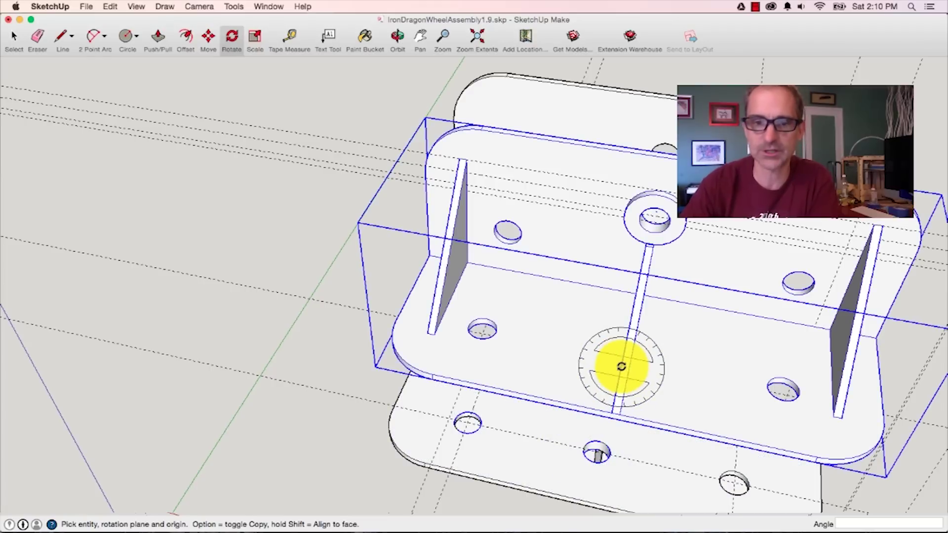
pyautogui.scroll(-4, 621, 366)
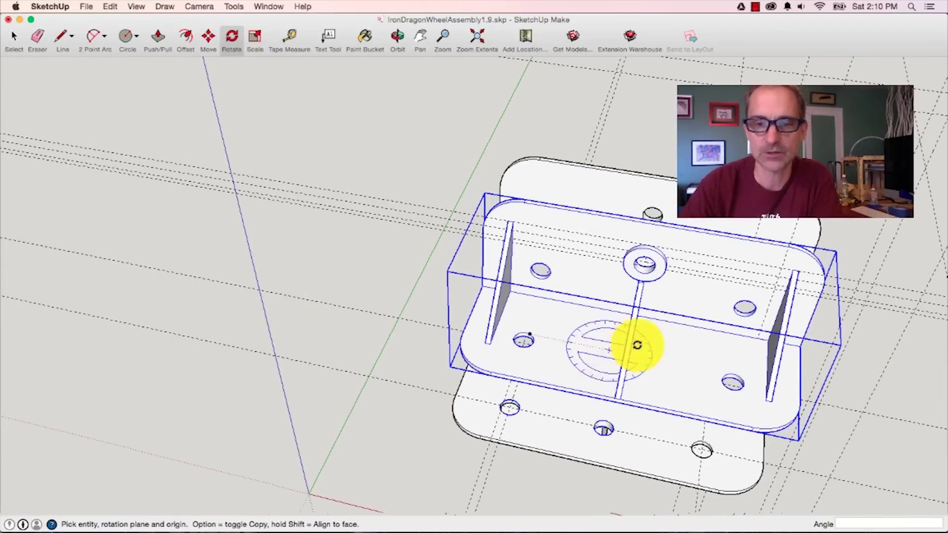
pyautogui.scroll(4, 635, 320)
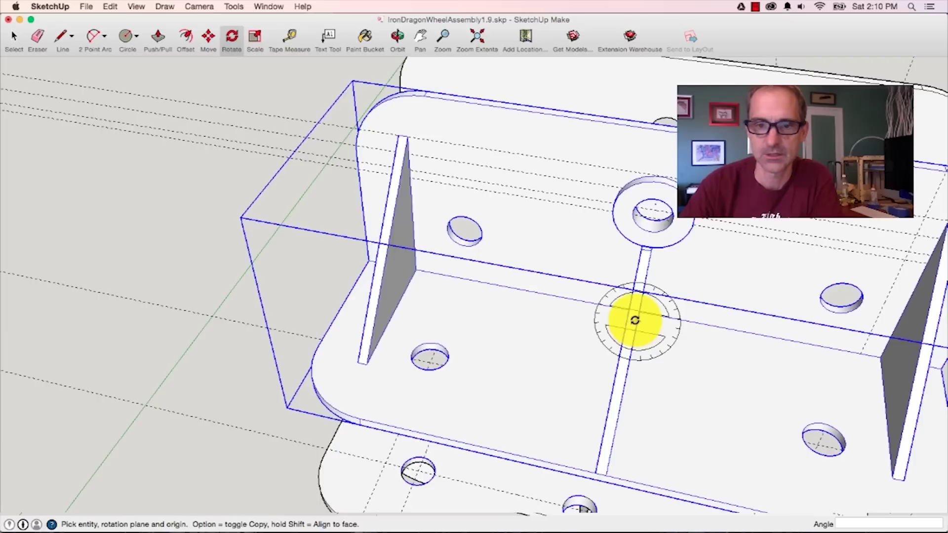
pyautogui.scroll(2, 635, 320)
pyautogui.scroll(-1, 632, 324)
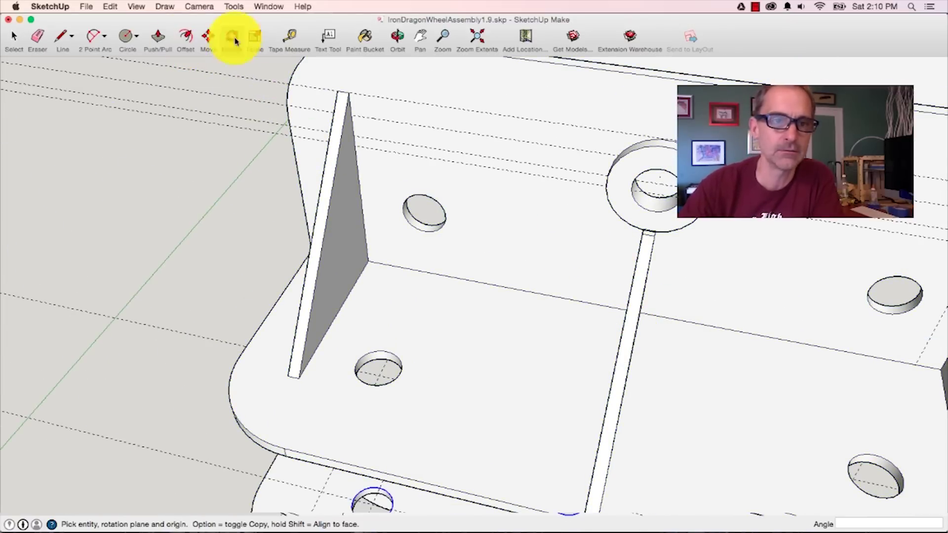
pyautogui.click(398, 35)
pyautogui.moveTo(438, 298); pyautogui.dragTo(334, 277)
pyautogui.press('q')
pyautogui.moveTo(381, 303); pyautogui.dragTo(635, 184, button='middle')
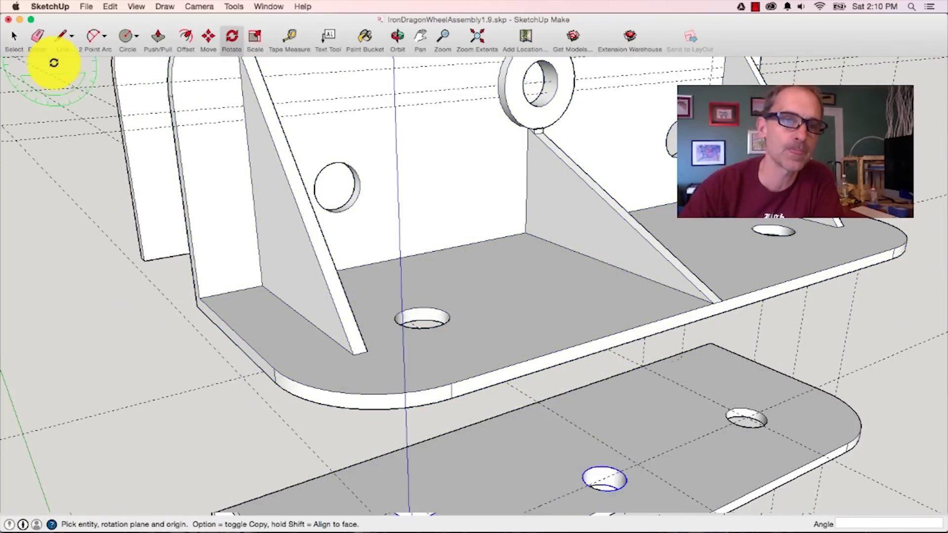
pyautogui.click(14, 38)
pyautogui.click(459, 265)
pyautogui.scroll(-3, 460, 265)
pyautogui.moveTo(455, 258); pyautogui.dragTo(489, 256, button='middle')
pyautogui.scroll(3, 489, 256)
pyautogui.rightClick(489, 256)
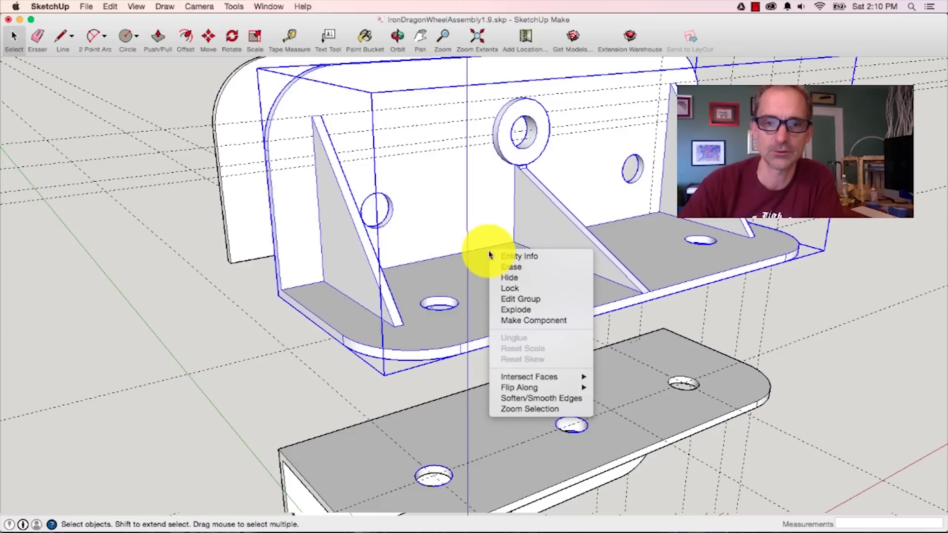
# Explode the upper bracket group and check its floor, gussets and back plate are loose geometry.
pyautogui.click(509, 309)
pyautogui.click(124, 304)
pyautogui.click(511, 277)
pyautogui.click(575, 223)
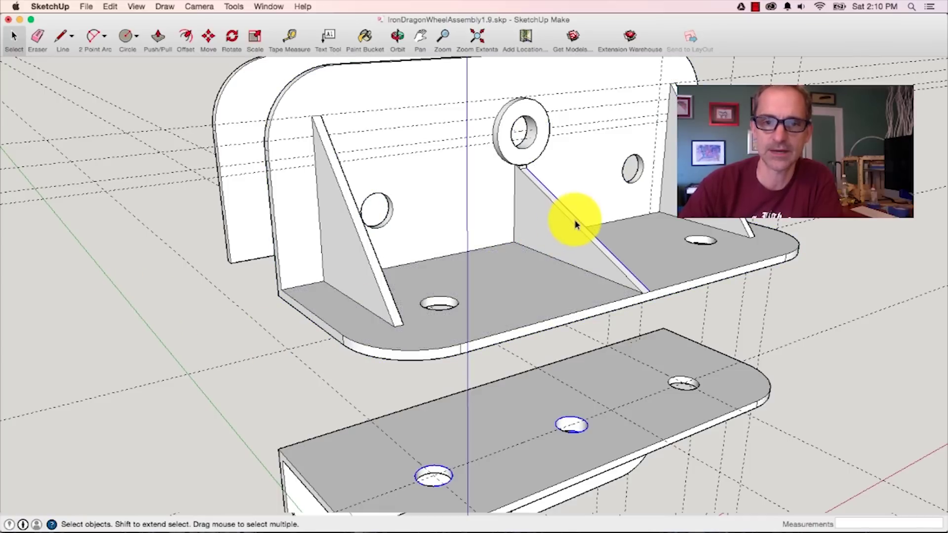
pyautogui.click(545, 232)
pyautogui.click(451, 209)
pyautogui.click(237, 204)
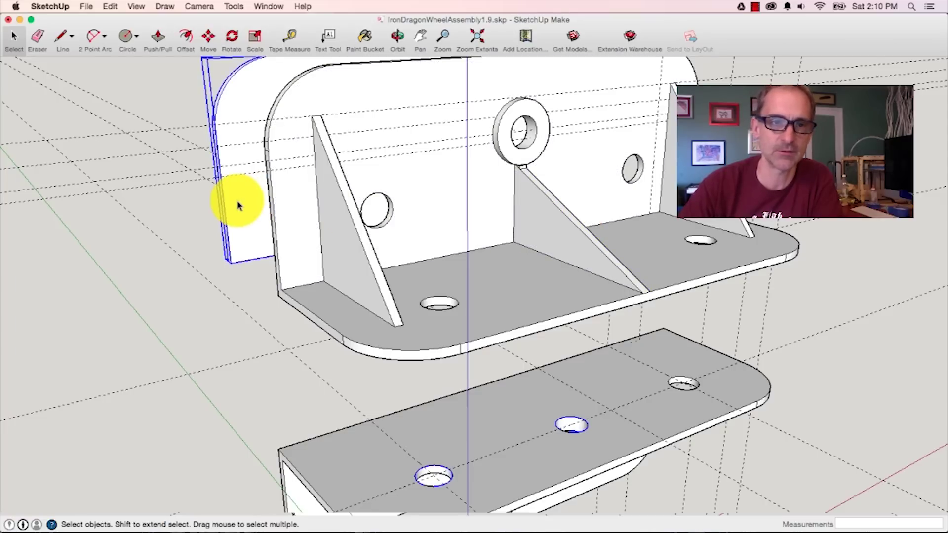
pyautogui.click(425, 212)
pyautogui.click(556, 242)
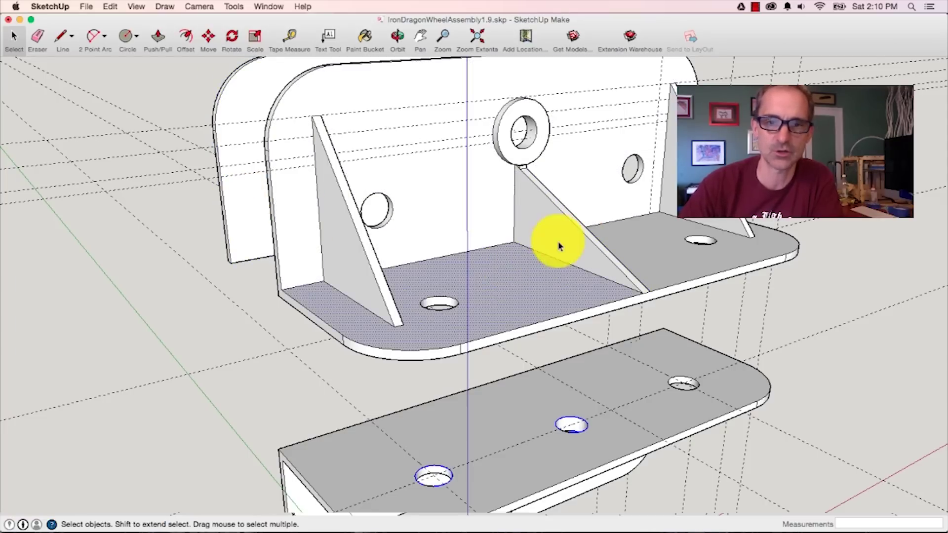
pyautogui.click(596, 241)
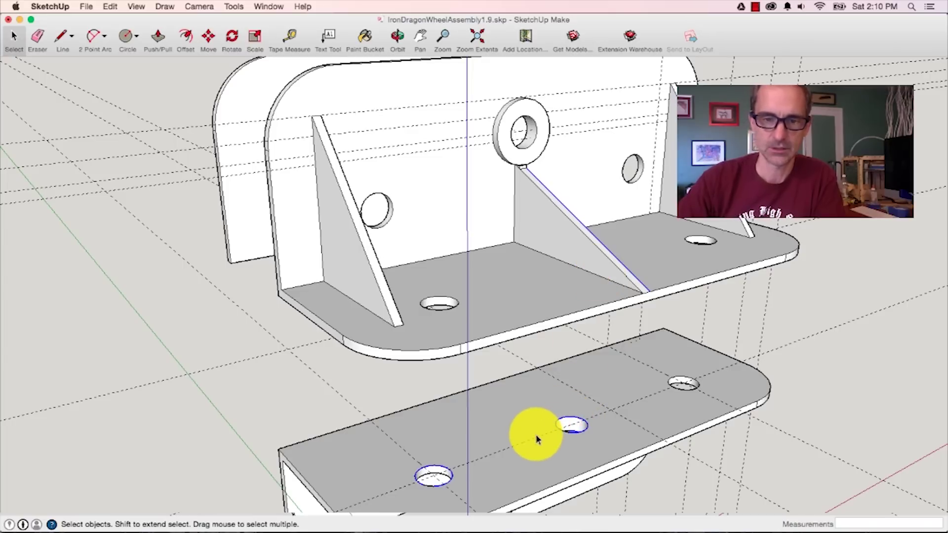
# Measure across the lower plate and set a 1.75" guide on the upper bracket floor.
pyautogui.keyDown('shift'); pyautogui.click(573, 426); pyautogui.keyUp('shift')
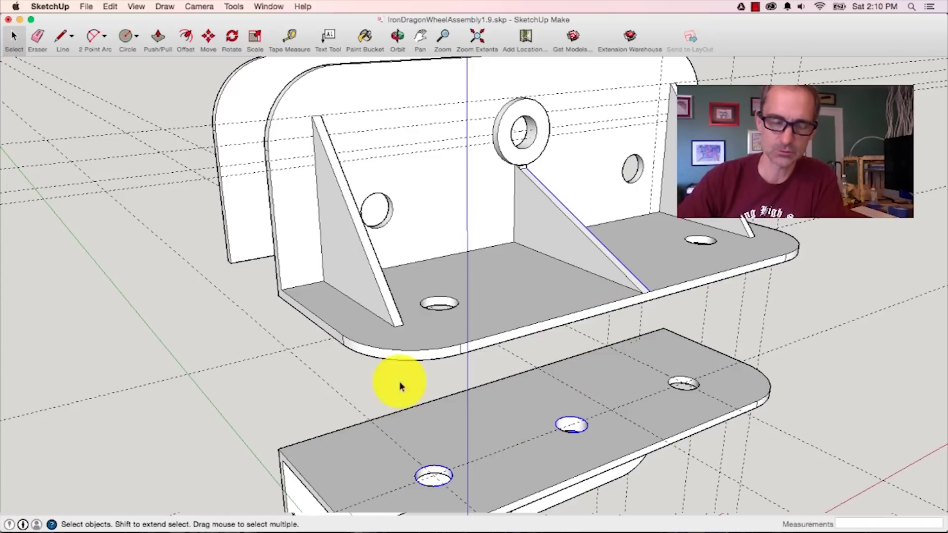
pyautogui.click(289, 38)
pyautogui.click(576, 475)
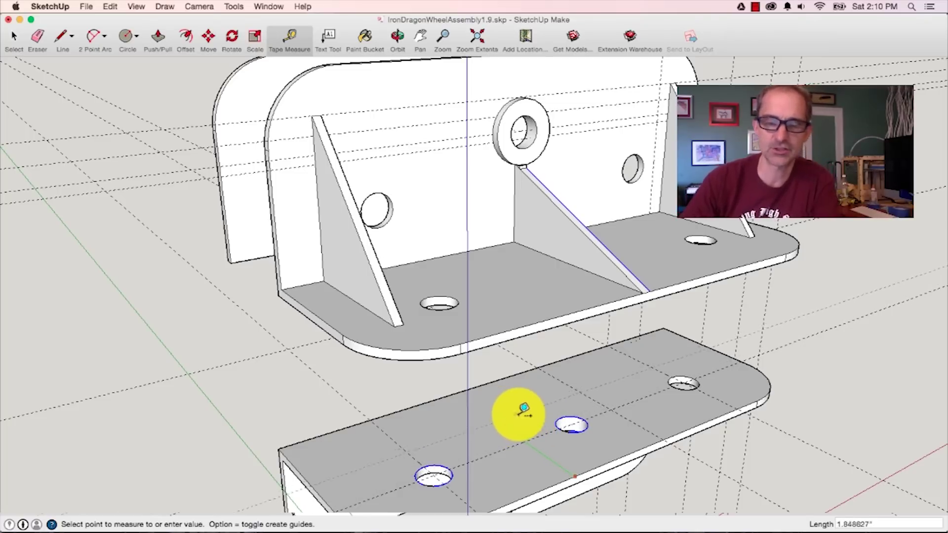
pyautogui.click(543, 399)
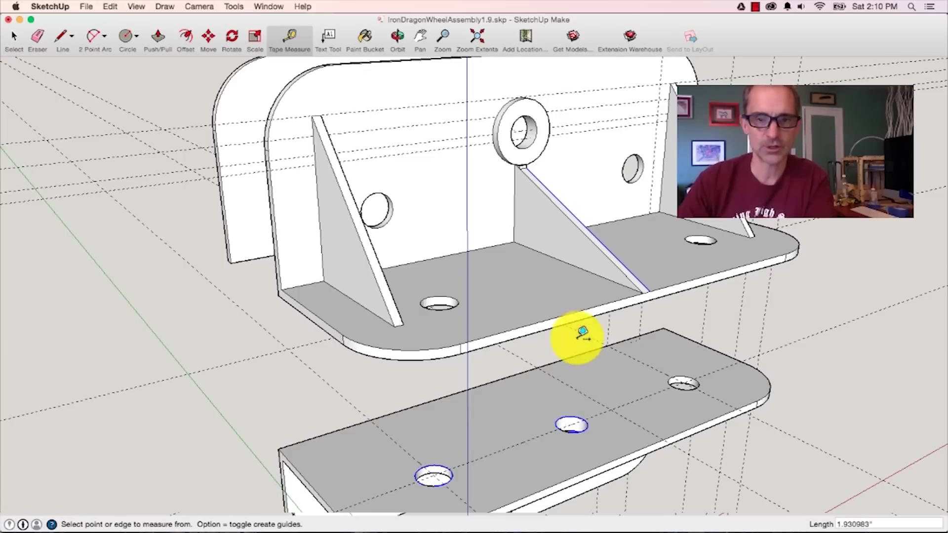
pyautogui.click(607, 301)
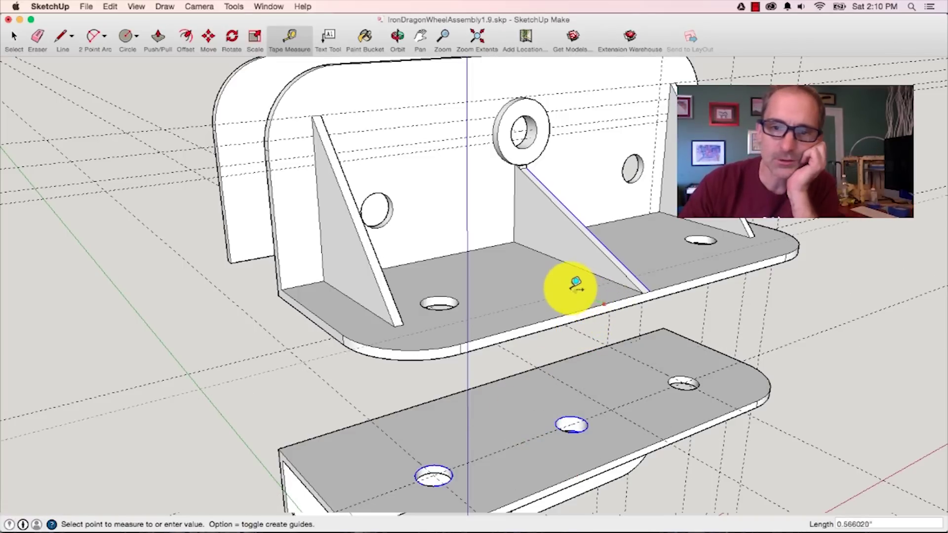
pyautogui.click(519, 261)
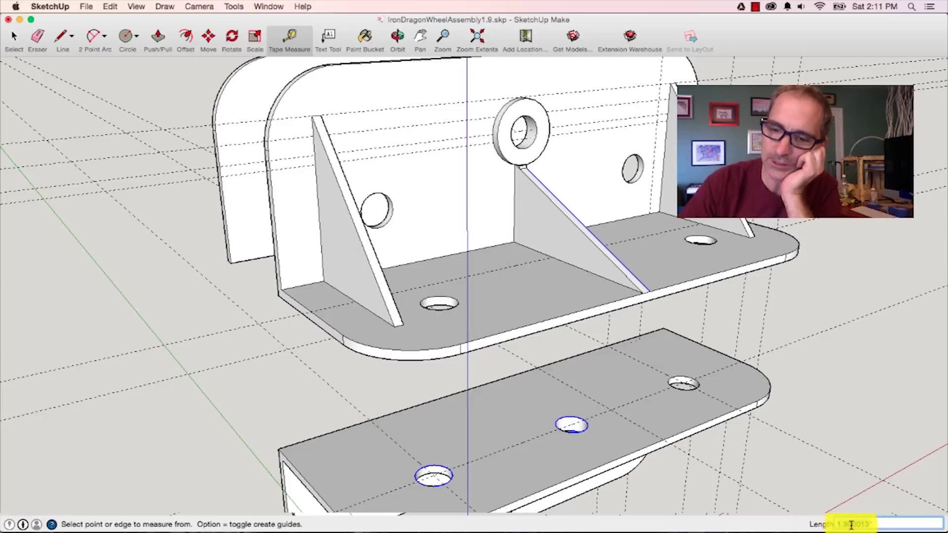
pyautogui.write('1.75"')
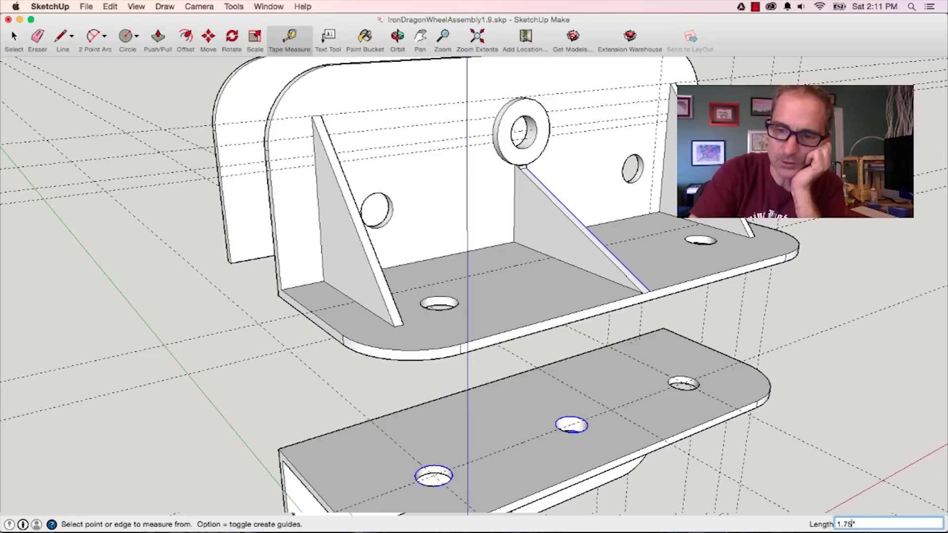
pyautogui.press('Return')
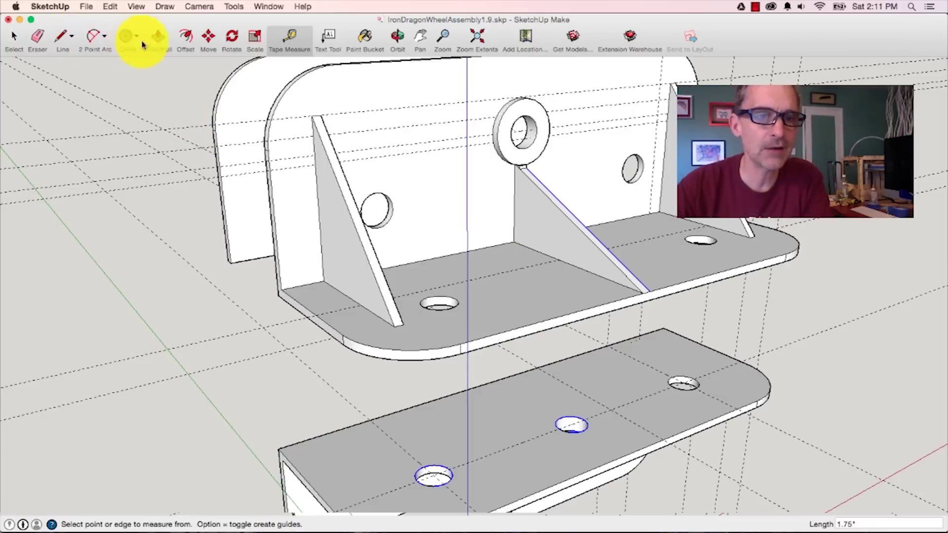
pyautogui.click(208, 37)
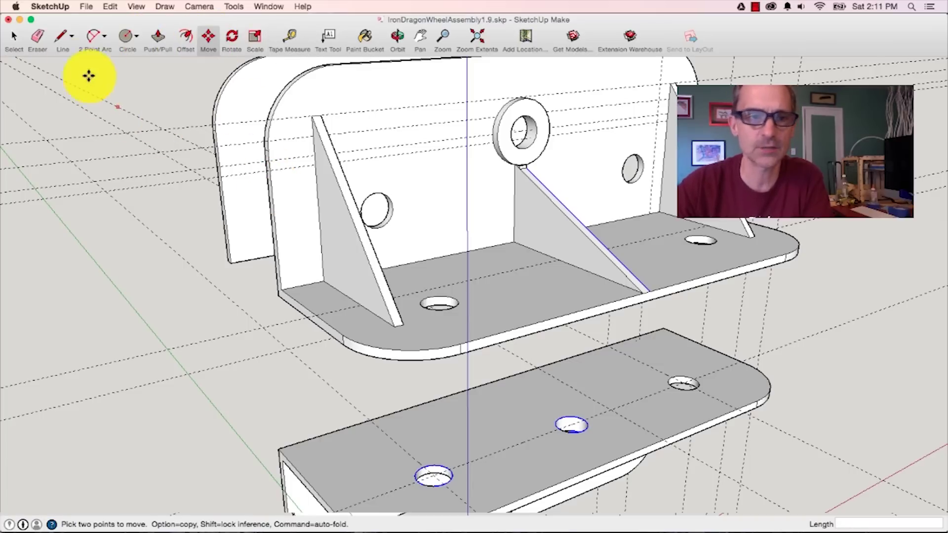
pyautogui.click(14, 38)
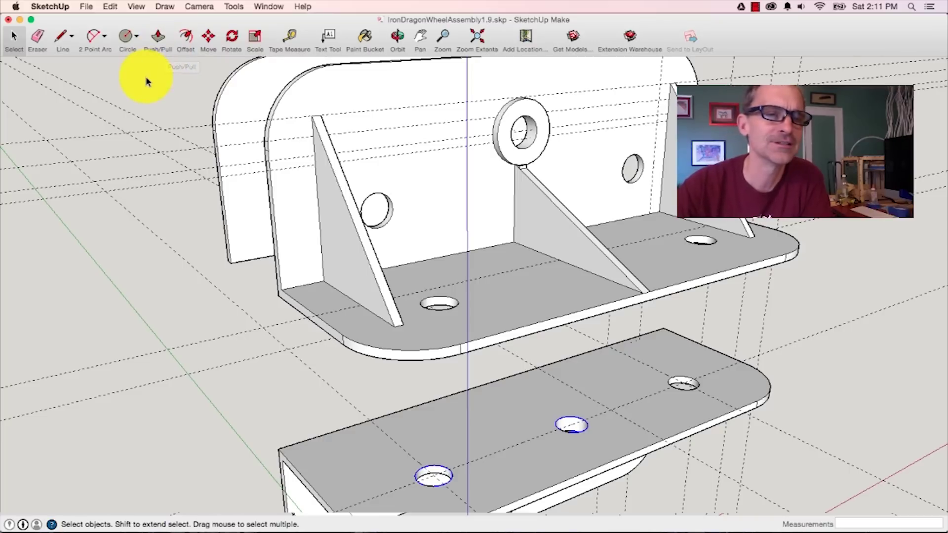
pyautogui.click(209, 39)
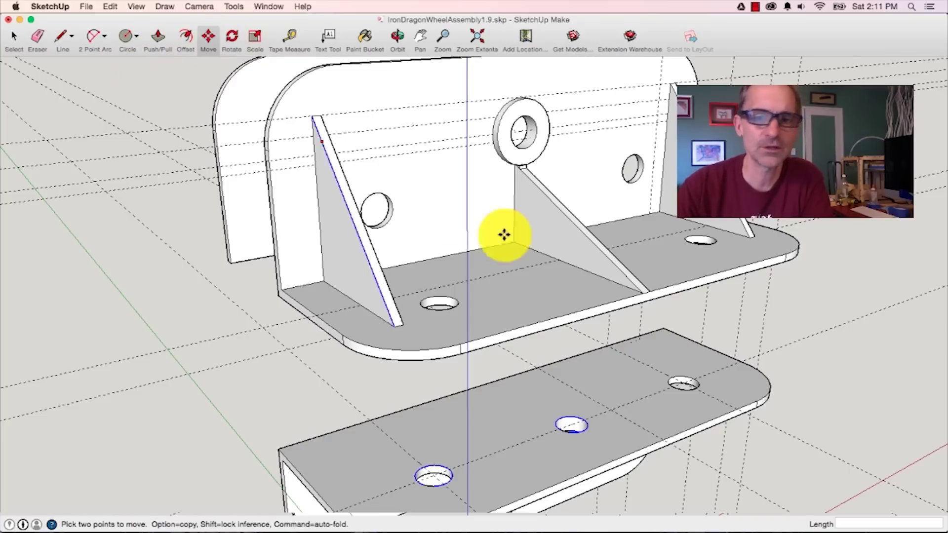
pyautogui.scroll(5, 647, 293)
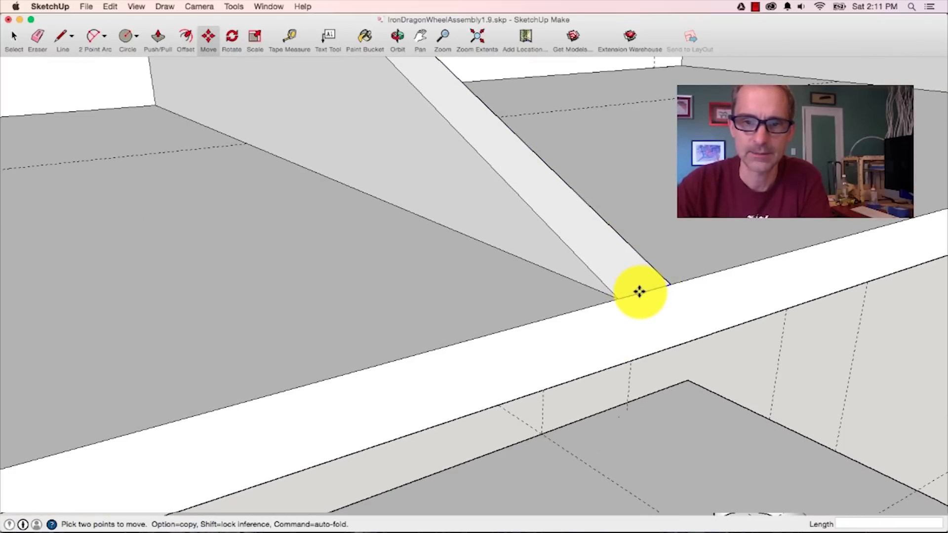
pyautogui.click(640, 291)
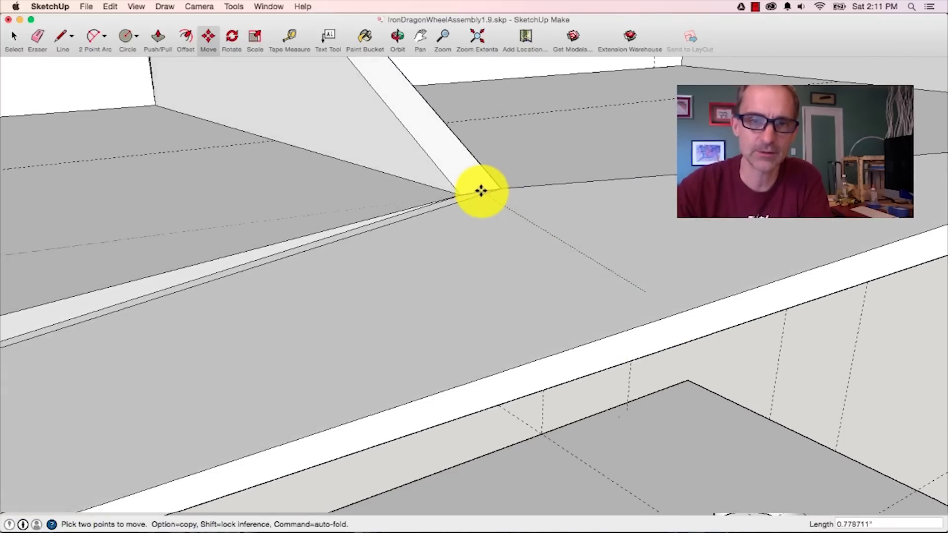
pyautogui.scroll(-5, 481, 191)
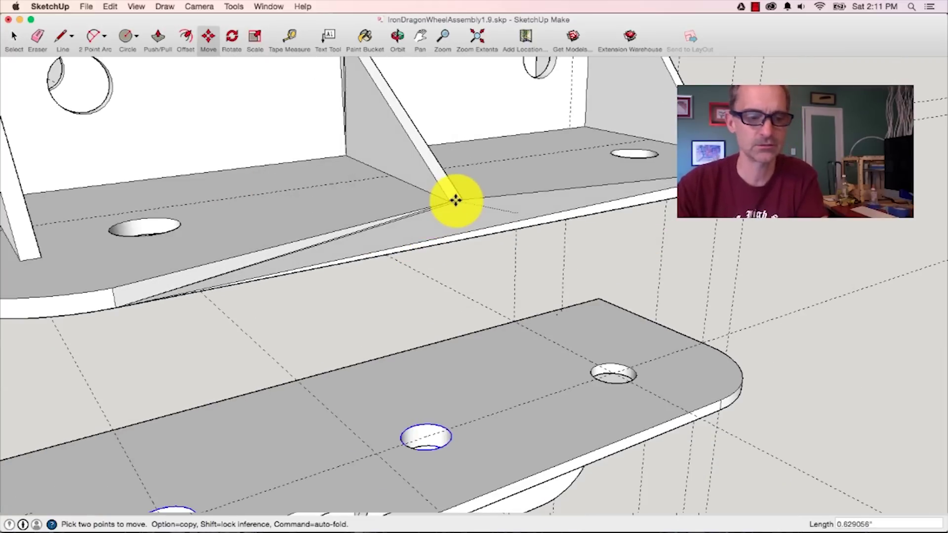
pyautogui.press('Escape')
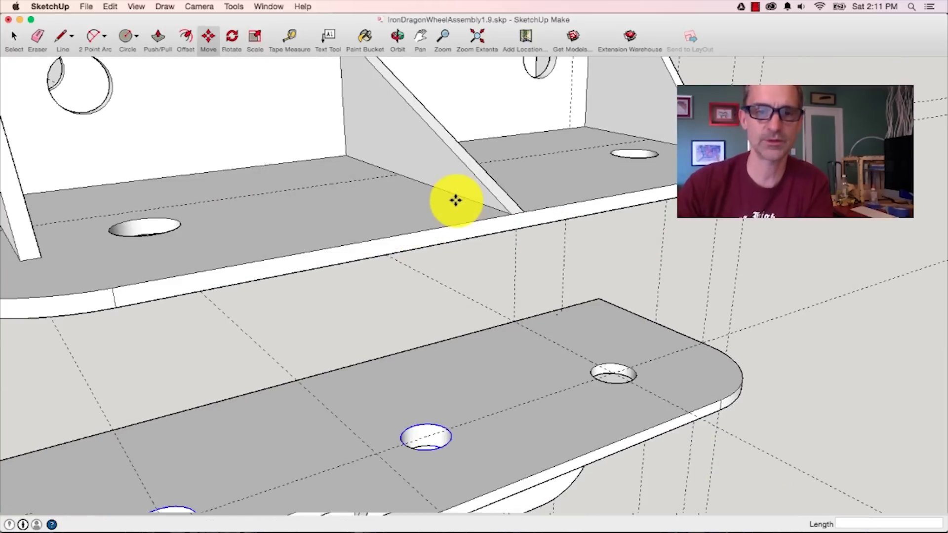
pyautogui.scroll(2, 472, 241)
pyautogui.scroll(-2, 471, 247)
pyautogui.scroll(-2, 450, 203)
pyautogui.scroll(4, 400, 144)
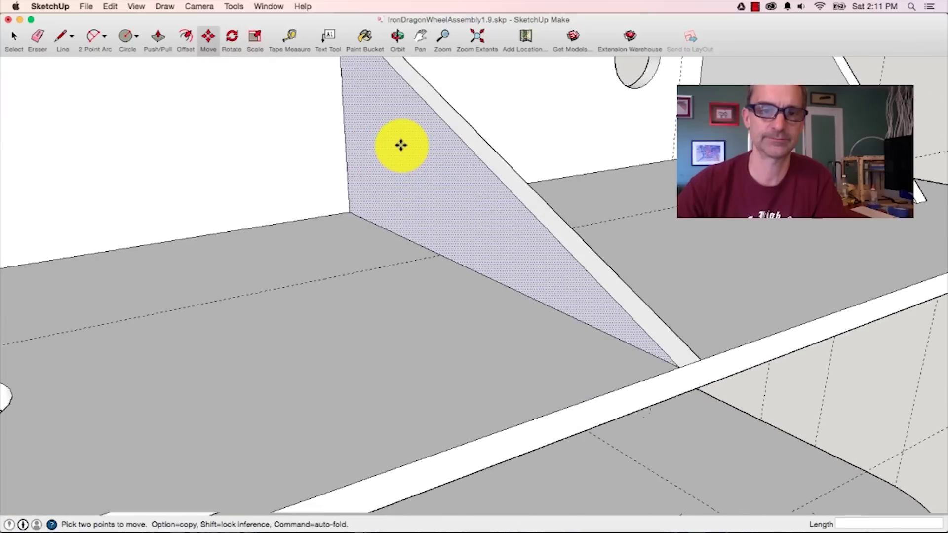
pyautogui.scroll(2, 430, 127)
pyautogui.scroll(-1, 429, 127)
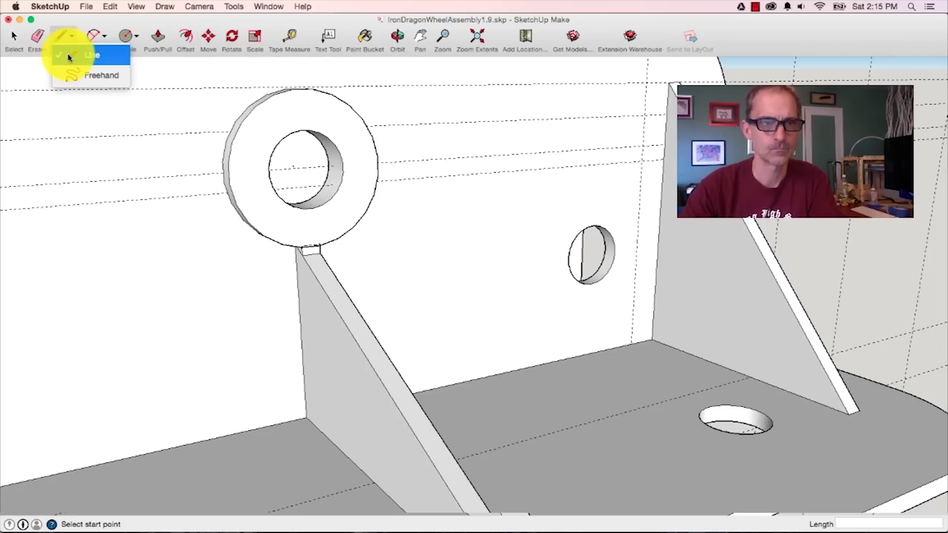
pyautogui.click(74, 55)
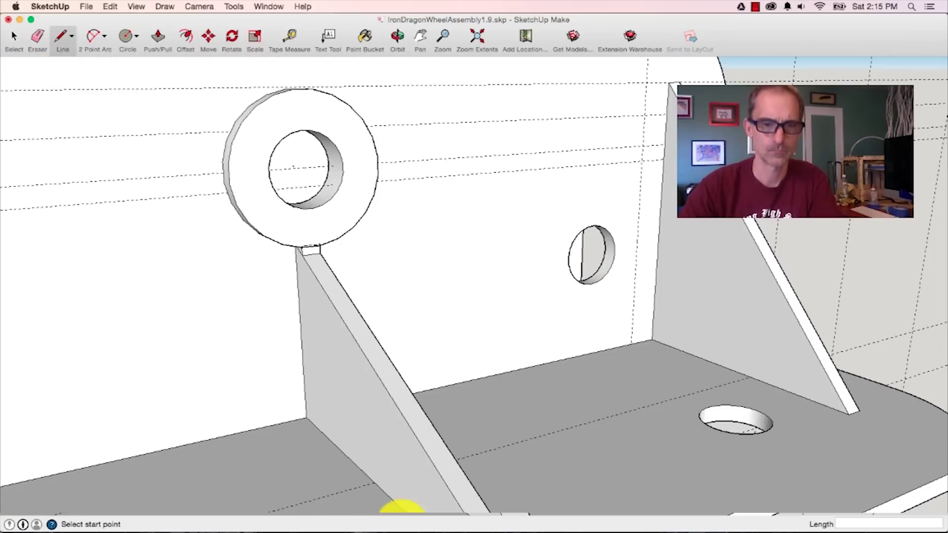
# Draw a line across the middle brace to its slanted edge, then grab that edge to move.
pyautogui.click(374, 483)
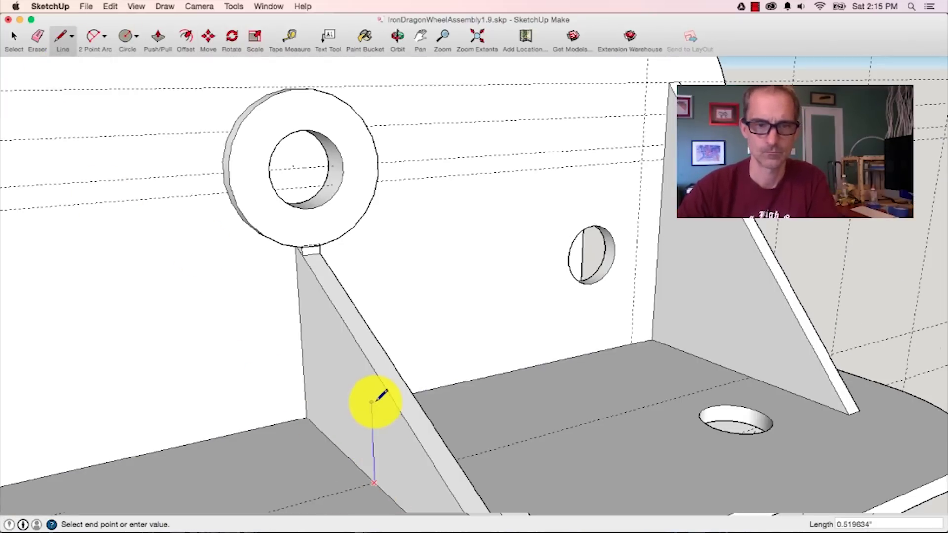
pyautogui.click(382, 380)
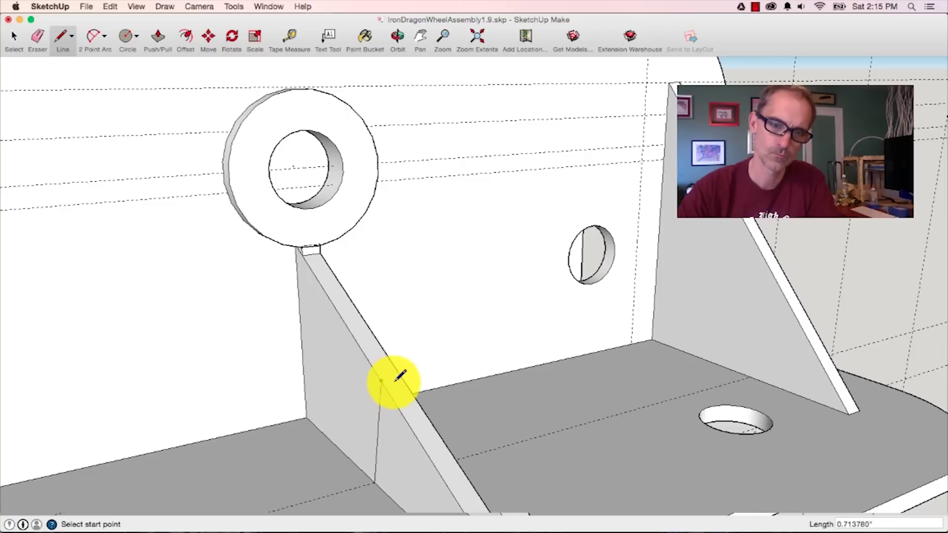
pyautogui.click(402, 377)
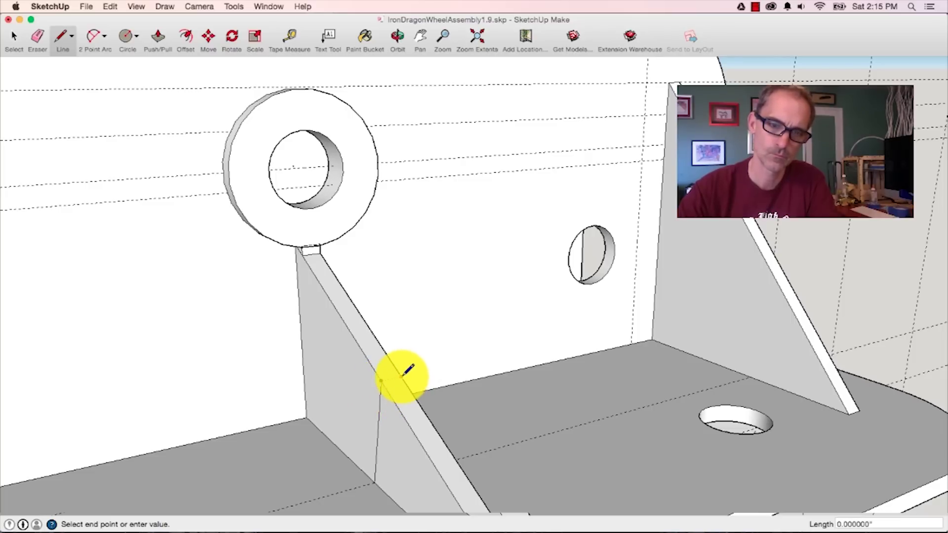
pyautogui.moveTo(406, 373); pyautogui.dragTo(222, 321, button='middle')
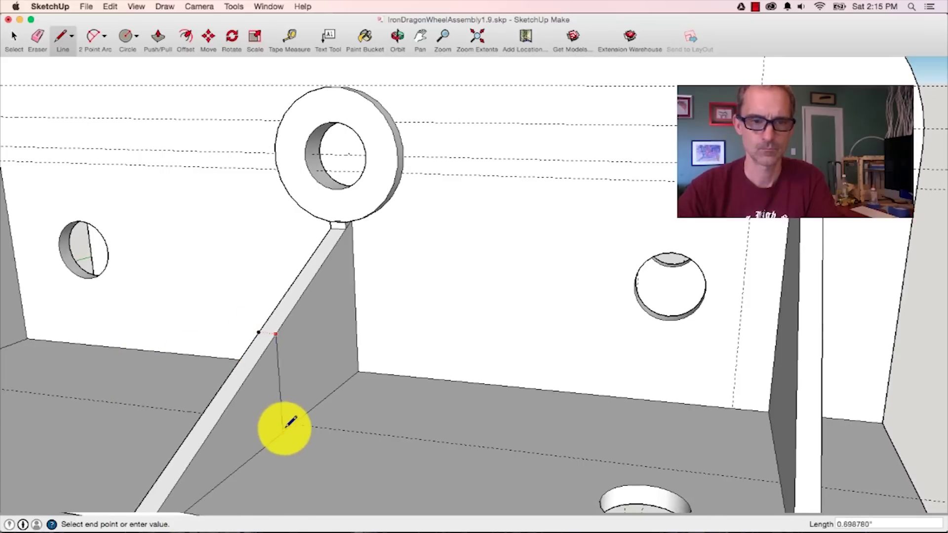
pyautogui.press('Escape')
pyautogui.moveTo(206, 398); pyautogui.dragTo(438, 353, button='middle')
pyautogui.click(404, 320)
pyautogui.moveTo(414, 311); pyautogui.dragTo(313, 338, button='middle')
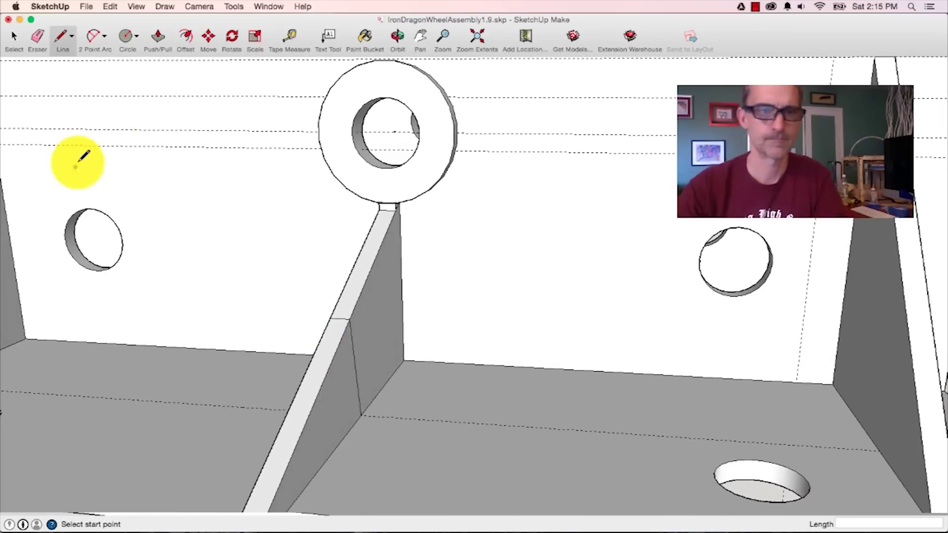
pyautogui.click(208, 38)
pyautogui.click(338, 318)
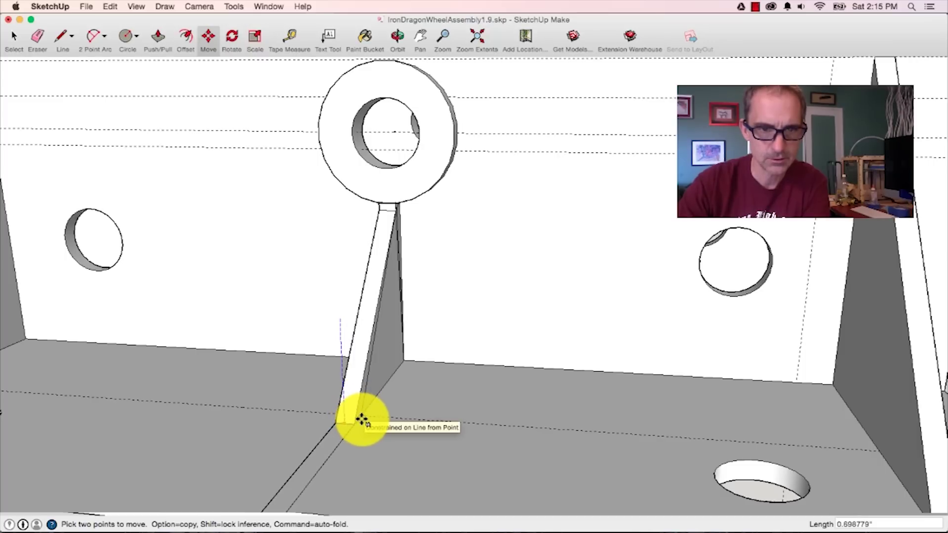
# Move the brace edge and its base corner inward, leaving a slim tapered strut.
pyautogui.click(366, 413)
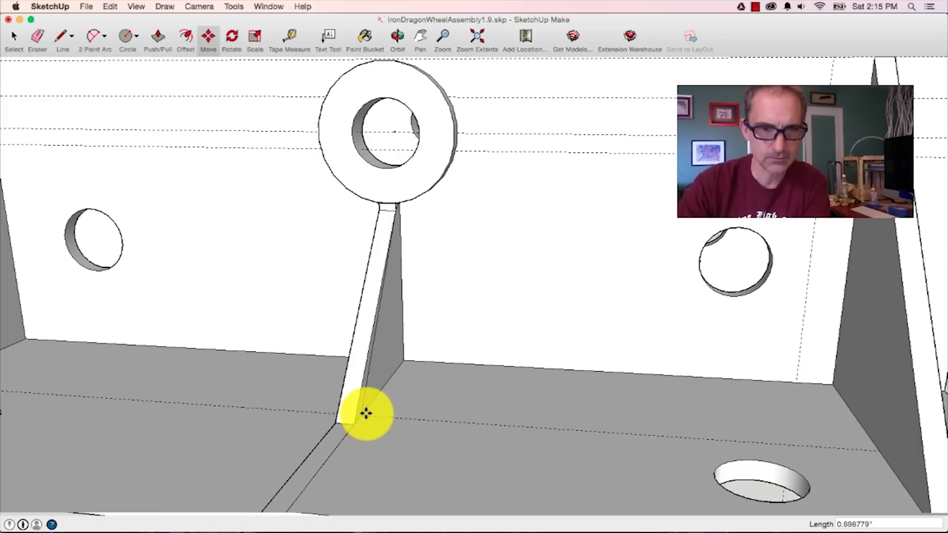
pyautogui.click(346, 423)
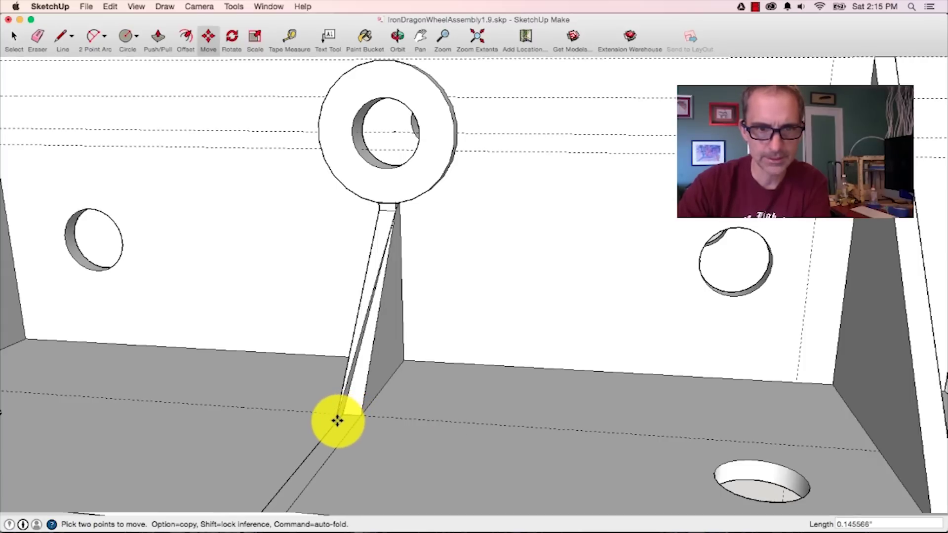
pyautogui.click(338, 420)
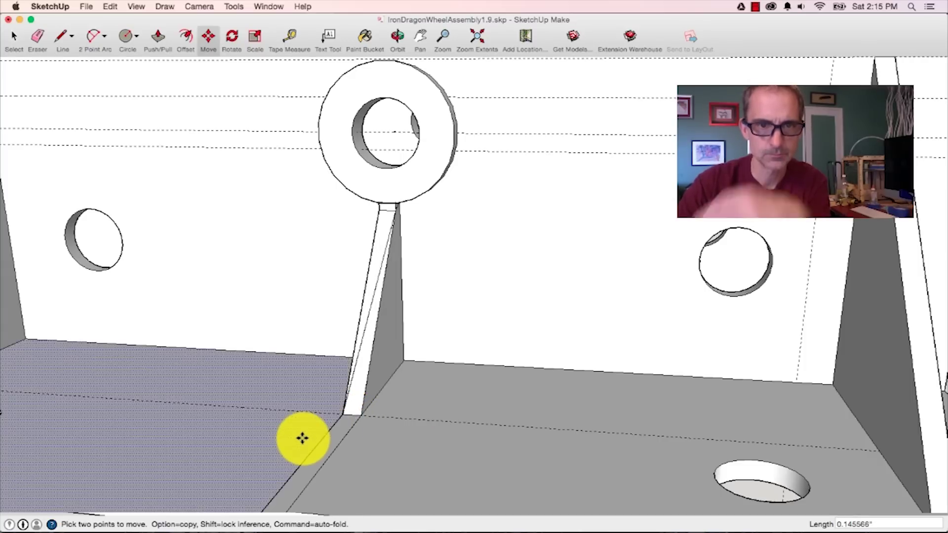
pyautogui.moveTo(313, 417); pyautogui.dragTo(424, 450, button='middle')
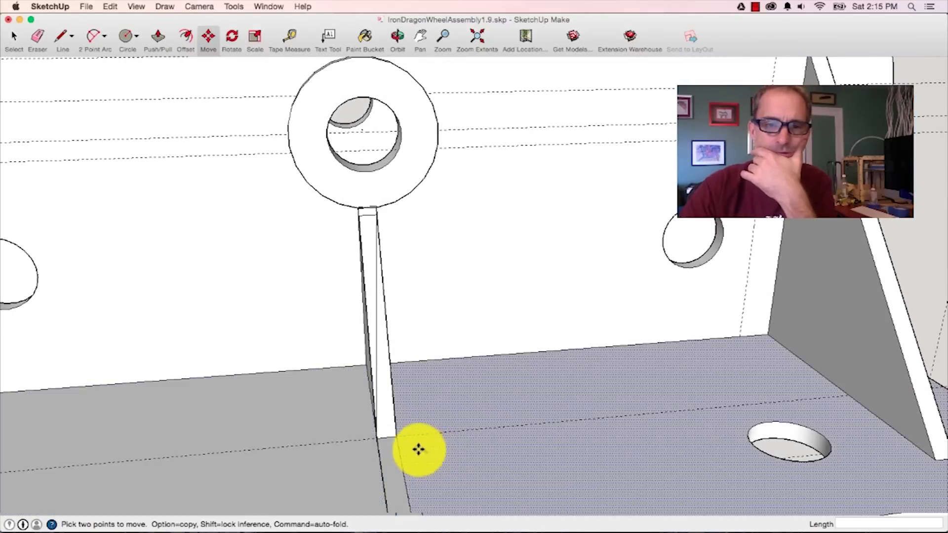
pyautogui.scroll(-3, 419, 450)
pyautogui.press('o')
pyautogui.moveTo(366, 479); pyautogui.dragTo(387, 419)
pyautogui.rightClick(389, 420)
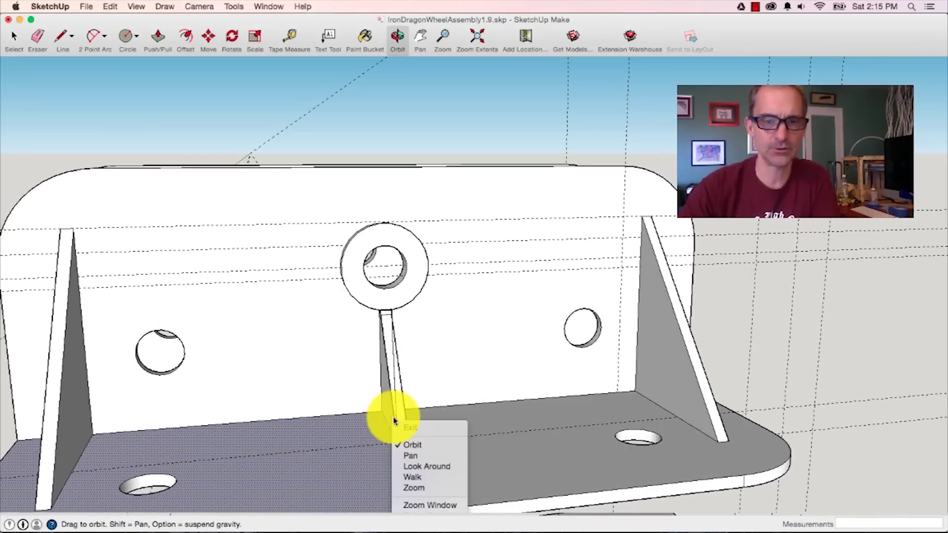
# Add the middle underside hole to the selected left hole on the lower plate.
pyautogui.press('Escape')
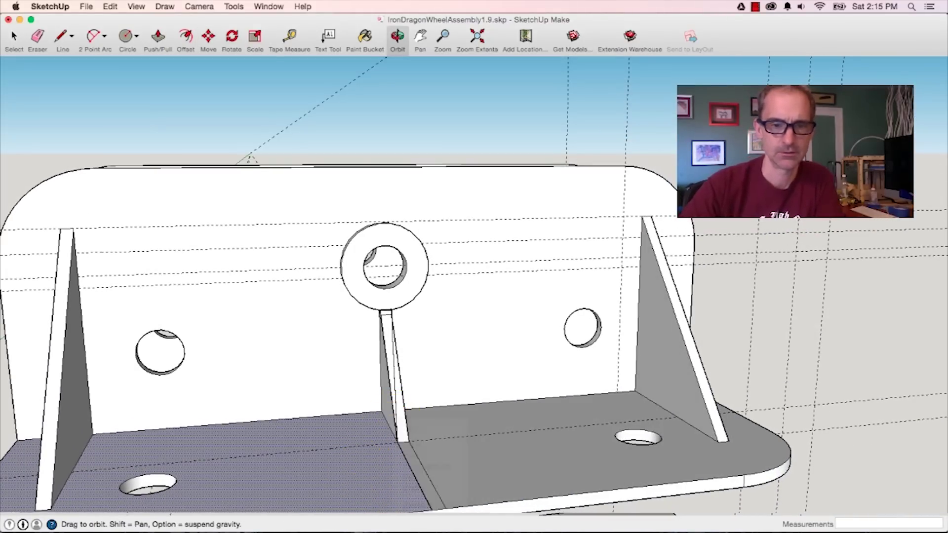
pyautogui.scroll(-2, 361, 448)
pyautogui.scroll(3, 360, 447)
pyautogui.scroll(-2, 360, 446)
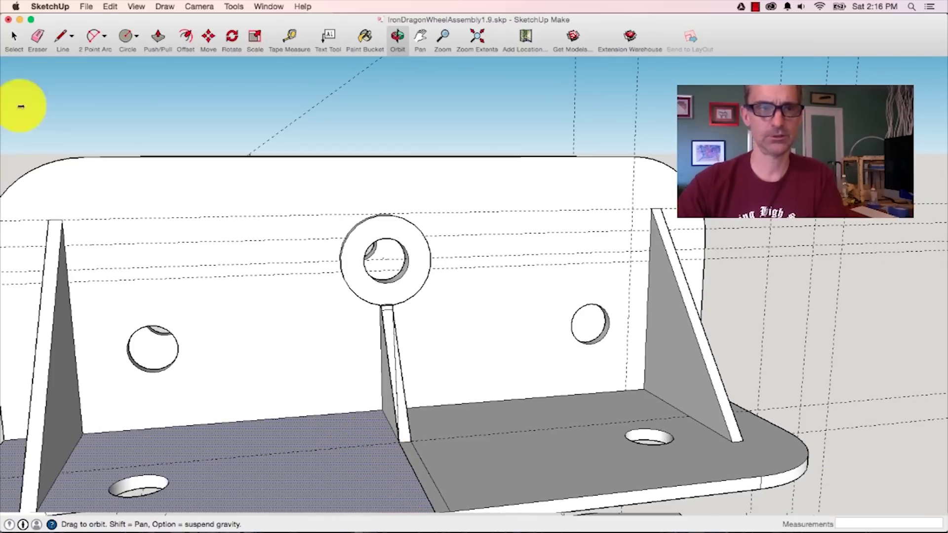
pyautogui.click(14, 39)
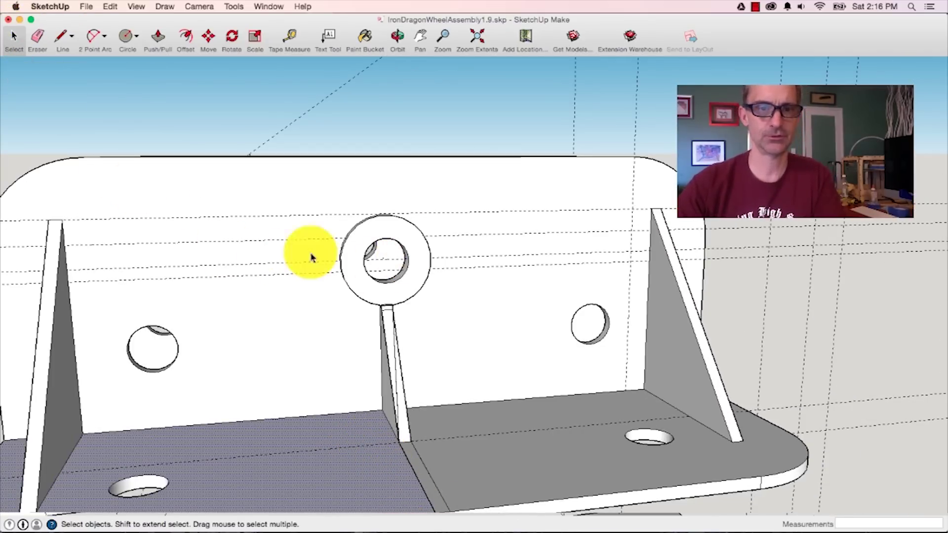
pyautogui.press('o')
pyautogui.press('space')
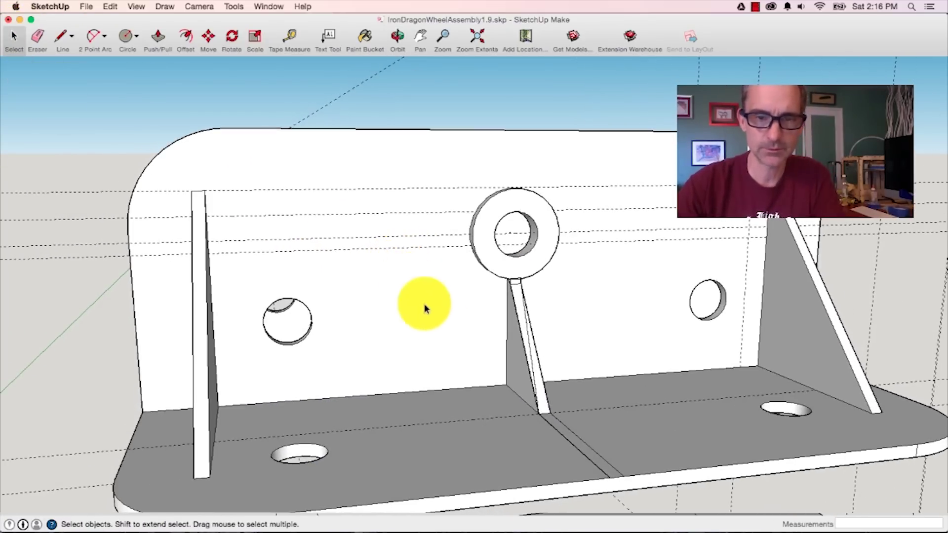
pyautogui.scroll(-2, 425, 311)
pyautogui.scroll(2, 449, 339)
pyautogui.scroll(-2, 449, 338)
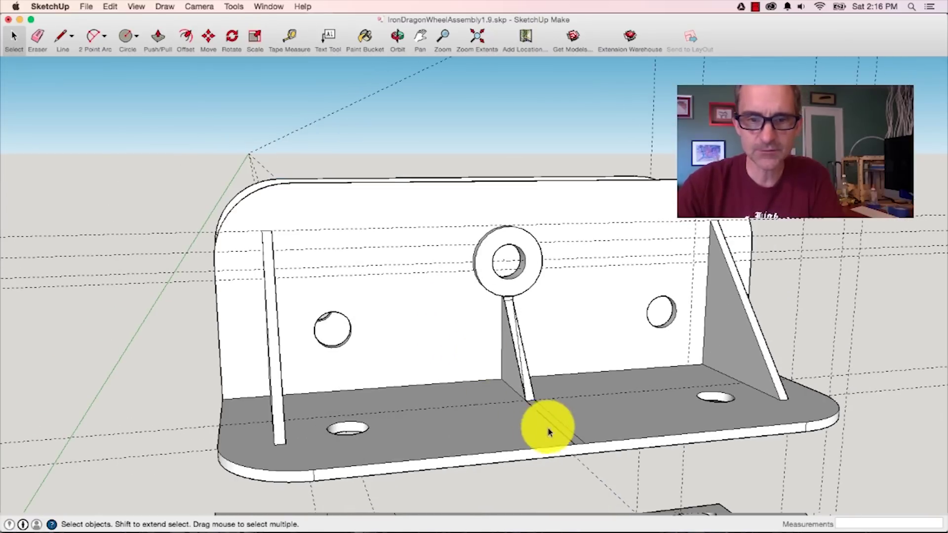
pyautogui.moveTo(521, 368); pyautogui.dragTo(514, 436, button='middle')
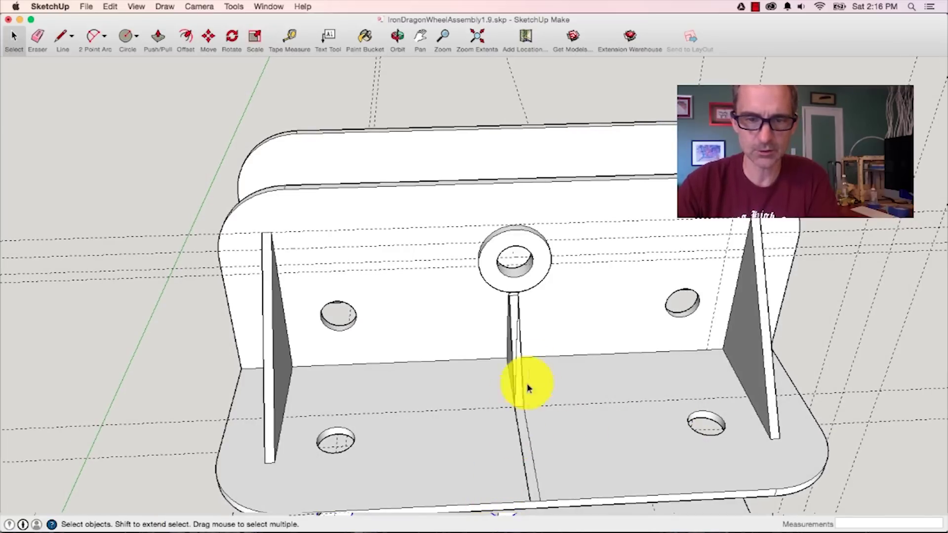
pyautogui.scroll(-3, 524, 381)
pyautogui.scroll(3, 546, 318)
pyautogui.keyDown('shift'); pyautogui.click(519, 504); pyautogui.keyUp('shift')
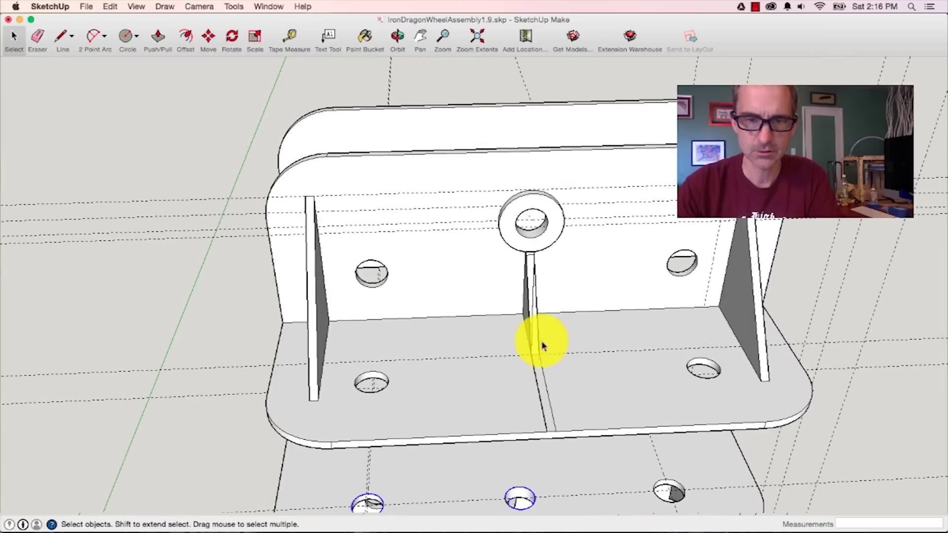
# Place a Tape Measure guide point 1.25" in from the base plate's front edge.
pyautogui.click(38, 35)
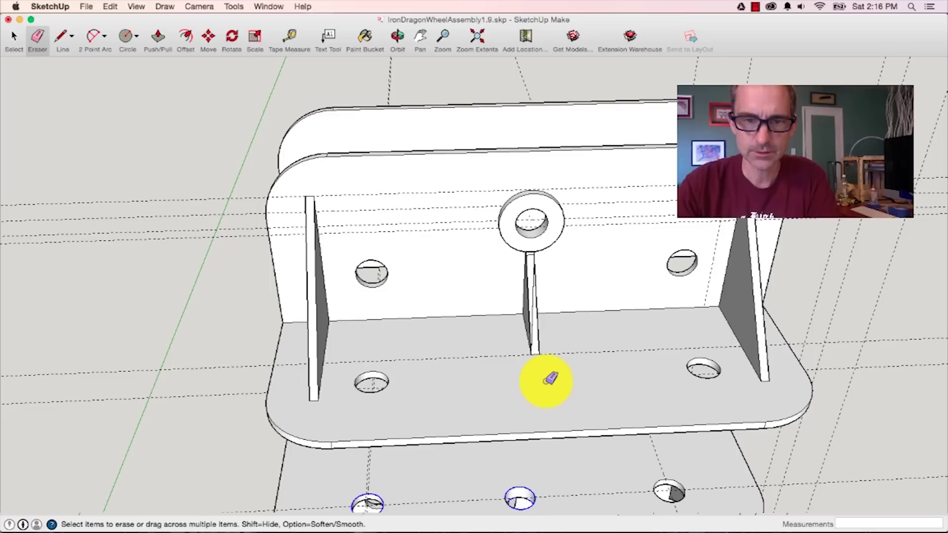
pyautogui.click(290, 37)
pyautogui.click(545, 428)
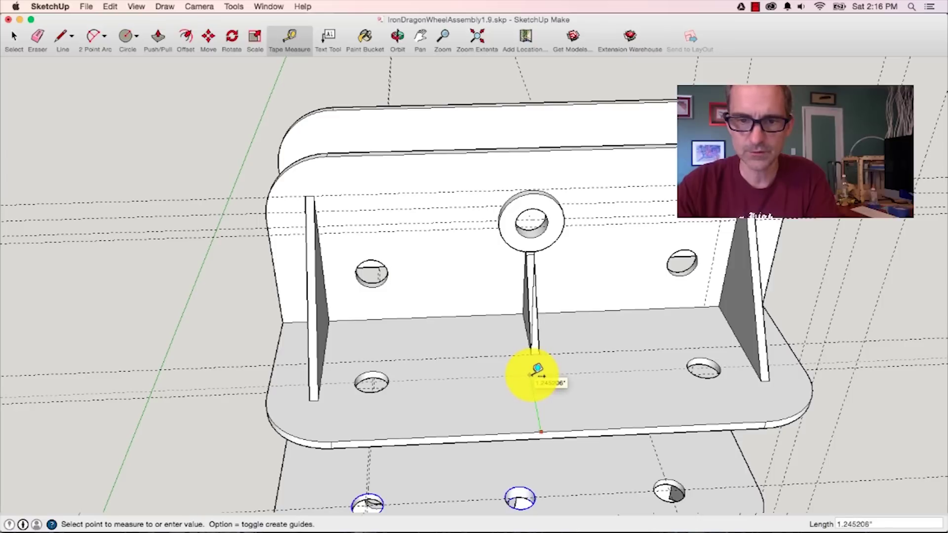
pyautogui.click(537, 370)
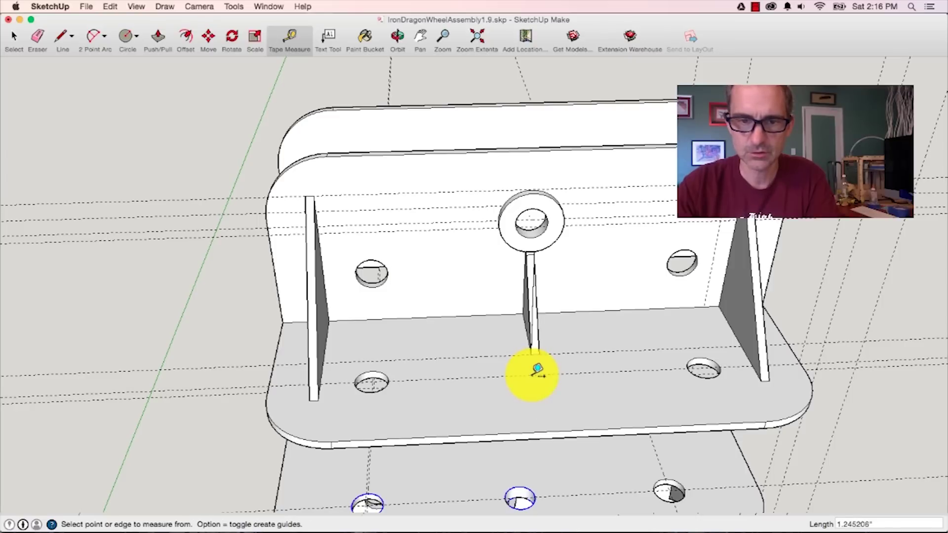
pyautogui.click(844, 525)
pyautogui.write('1.25')
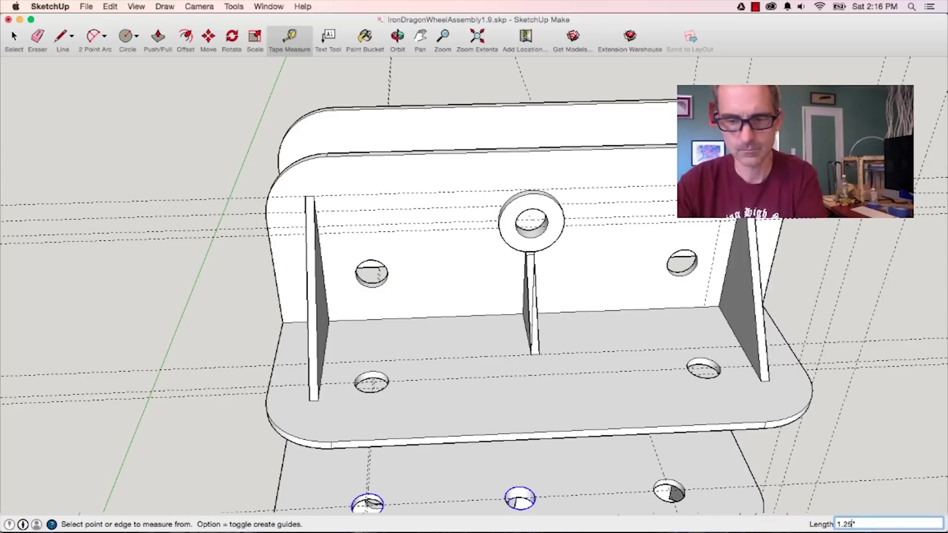
pyautogui.press('Return')
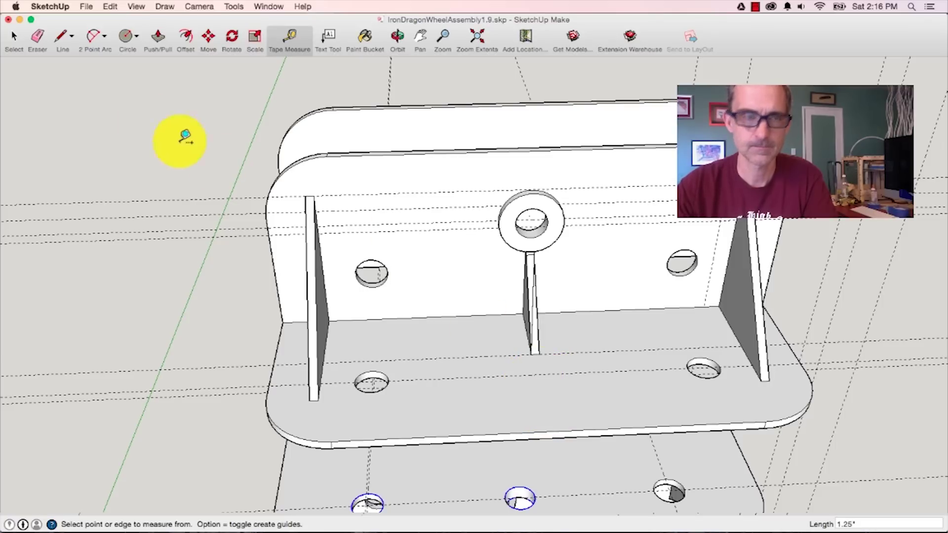
pyautogui.click(126, 39)
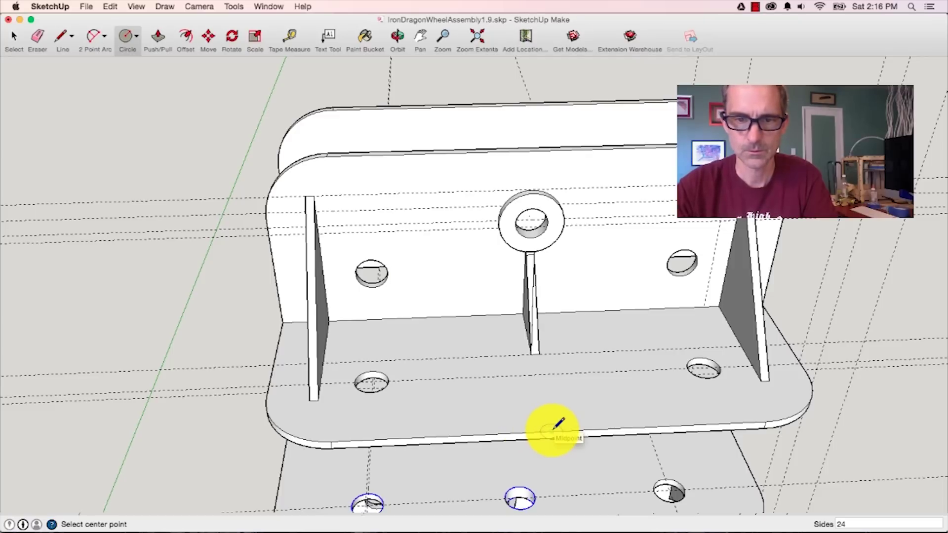
# Draw a circle of 0.26" radius centred on the guide point.
pyautogui.click(538, 375)
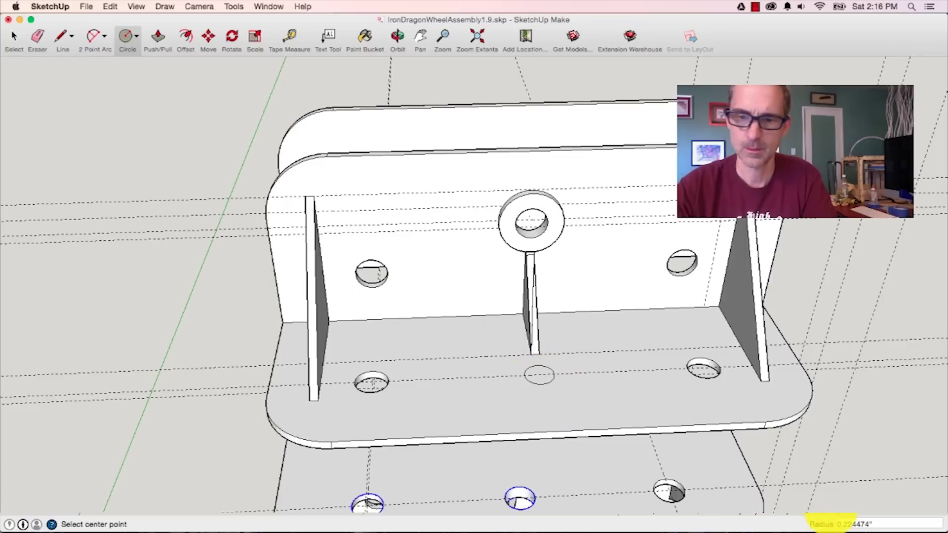
pyautogui.click(847, 526)
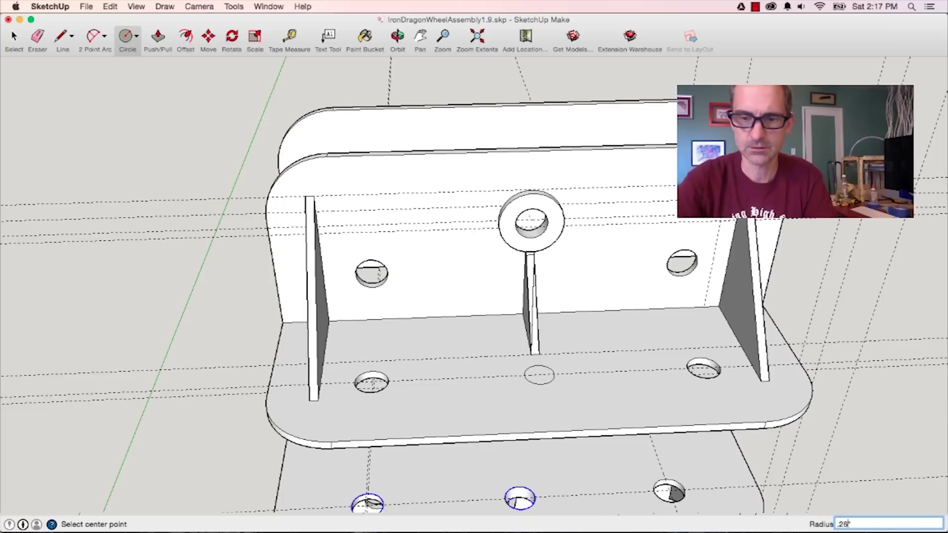
pyautogui.write('.26"')
pyautogui.press('Return')
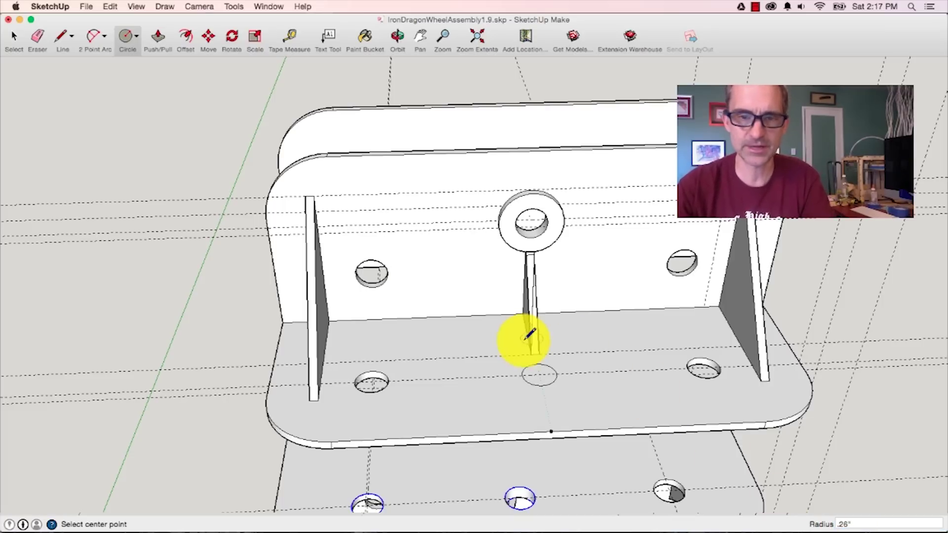
pyautogui.scroll(5, 543, 355)
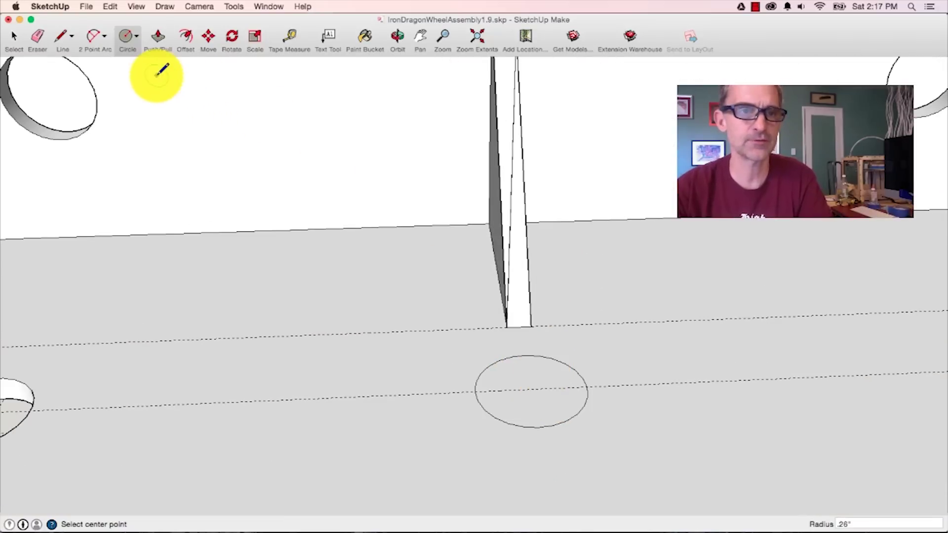
# Push the new circle face down into the plate with Push/Pull, then cancel the push.
pyautogui.click(156, 40)
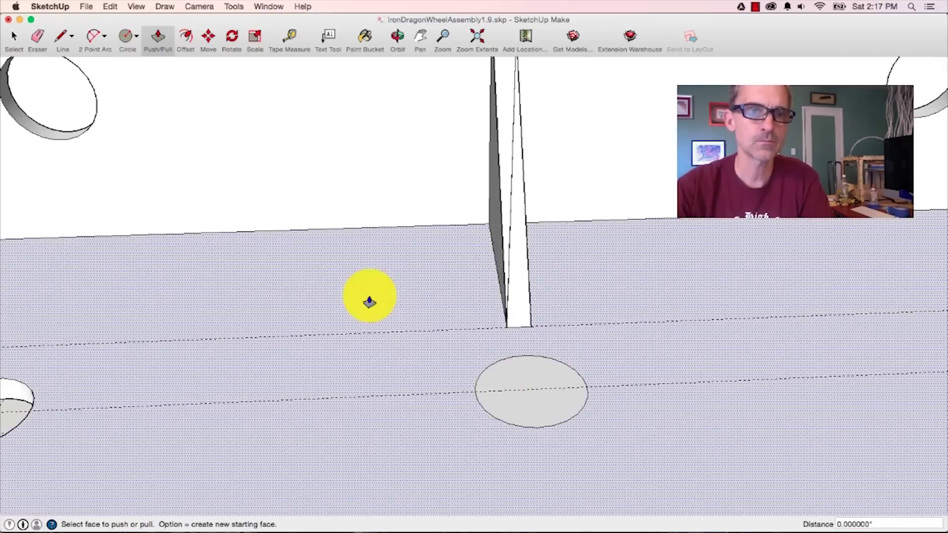
pyautogui.moveTo(523, 375); pyautogui.dragTo(537, 402)
pyautogui.press('Escape')
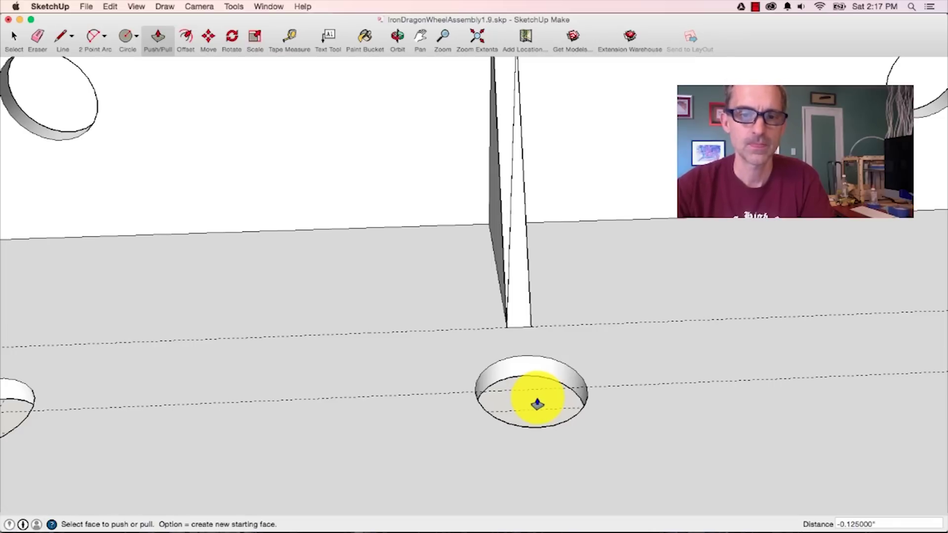
pyautogui.press('o')
pyautogui.moveTo(540, 364); pyautogui.dragTo(543, 408)
pyautogui.press('p')
pyautogui.scroll(-5, 553, 390)
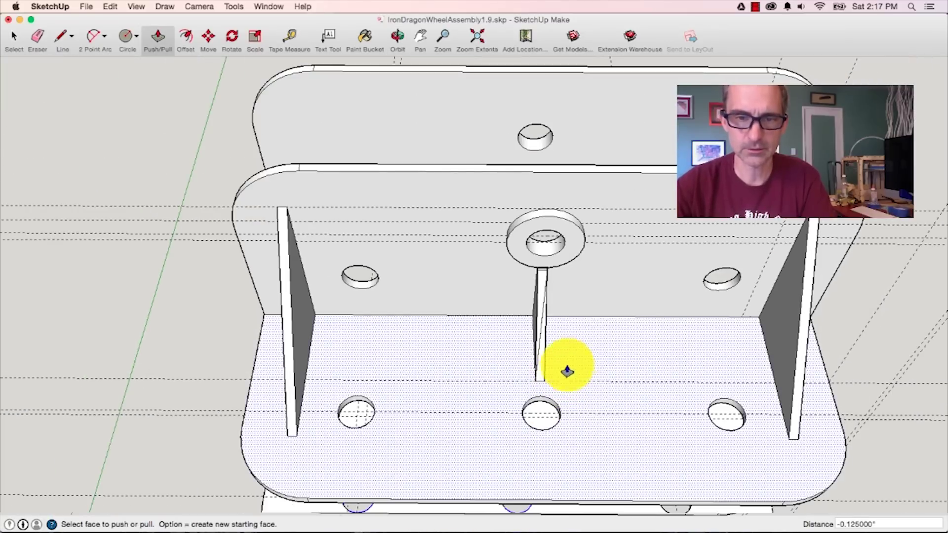
pyautogui.press('o')
pyautogui.moveTo(576, 339); pyautogui.dragTo(555, 496)
pyautogui.press('p')
pyautogui.press('o')
pyautogui.moveTo(393, 417); pyautogui.dragTo(383, 445)
pyautogui.press('p')
pyautogui.press('o')
pyautogui.moveTo(563, 451); pyautogui.dragTo(495, 404)
pyautogui.press('p')
pyautogui.scroll(-5, 495, 405)
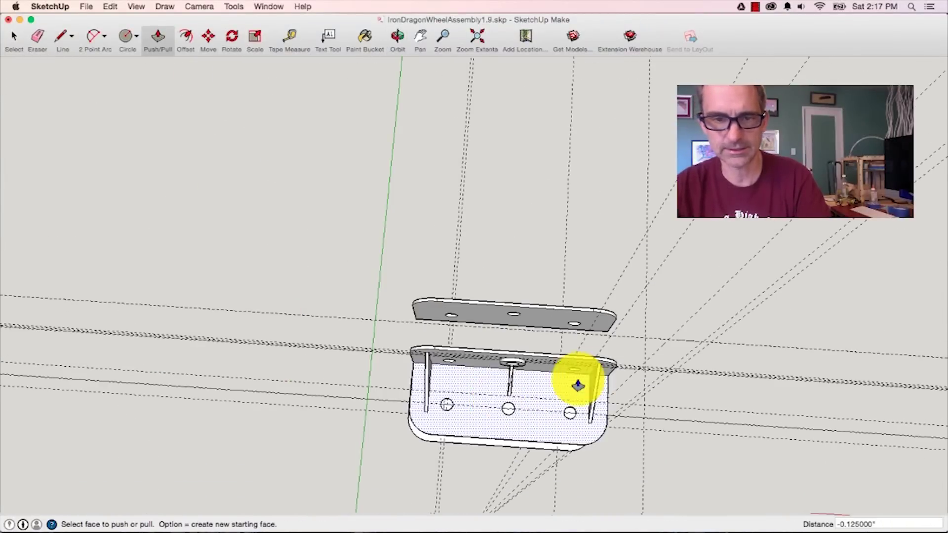
pyautogui.press('o')
pyautogui.moveTo(605, 275); pyautogui.dragTo(612, 250)
pyautogui.press('p')
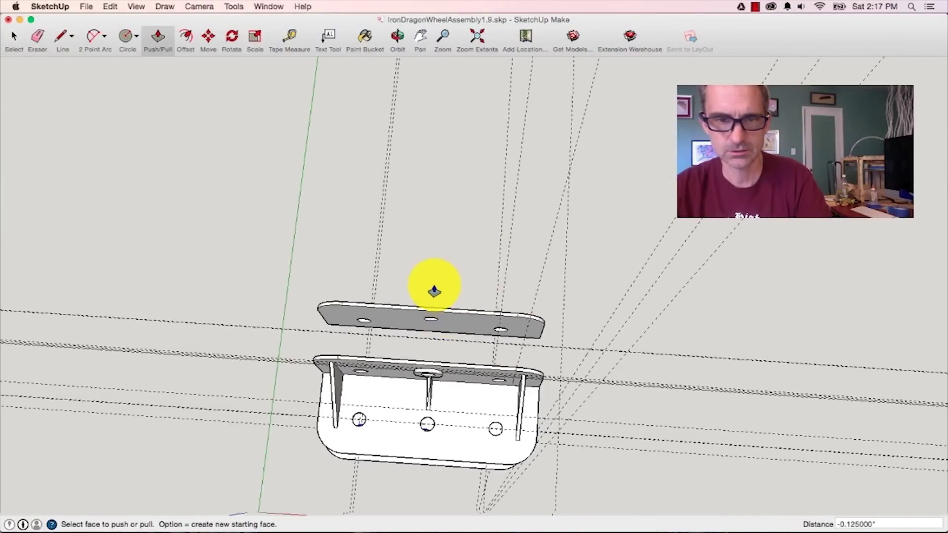
pyautogui.moveTo(430, 281); pyautogui.dragTo(408, 314, button='middle')
pyautogui.moveTo(405, 351); pyautogui.dragTo(398, 402, button='middle')
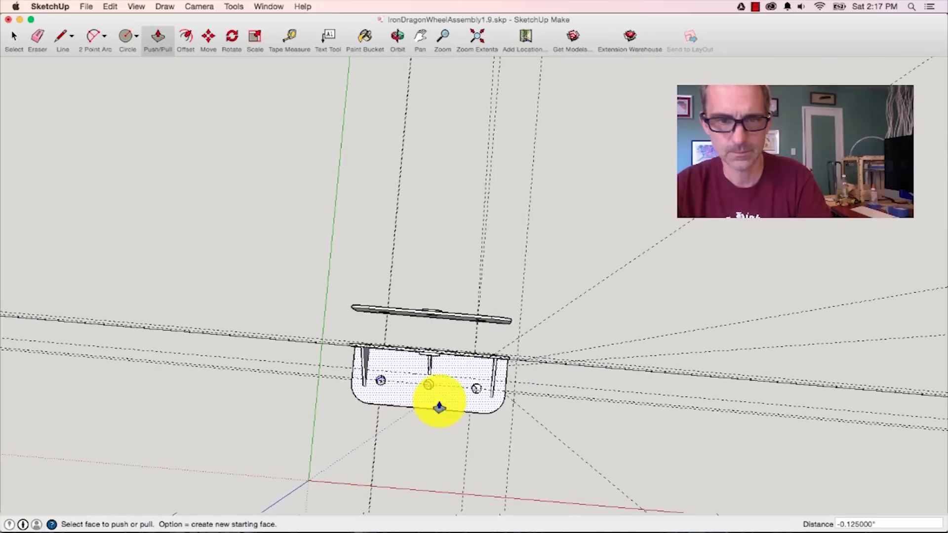
pyautogui.scroll(5, 434, 398)
pyautogui.scroll(1, 442, 398)
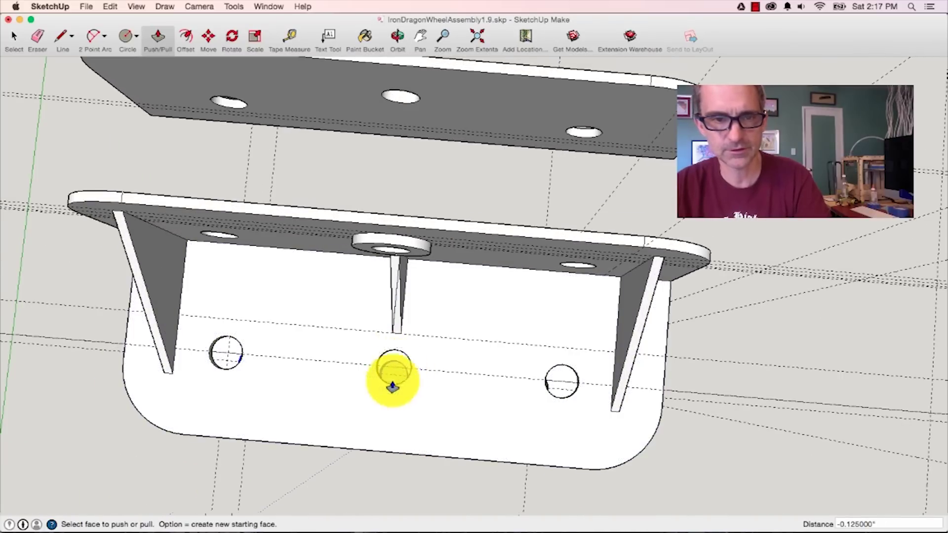
pyautogui.moveTo(390, 477); pyautogui.dragTo(394, 161, button='middle')
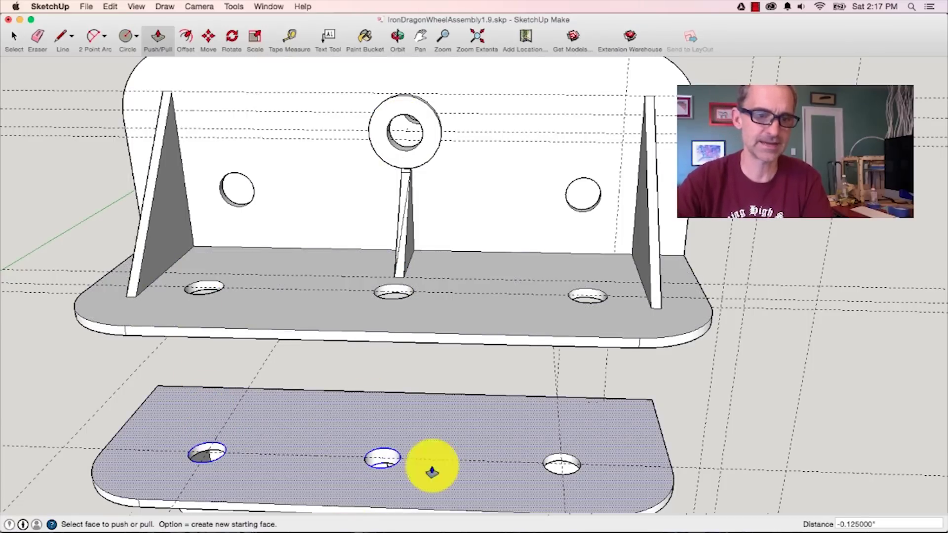
pyautogui.moveTo(51, 379); pyautogui.dragTo(312, 472, button='middle')
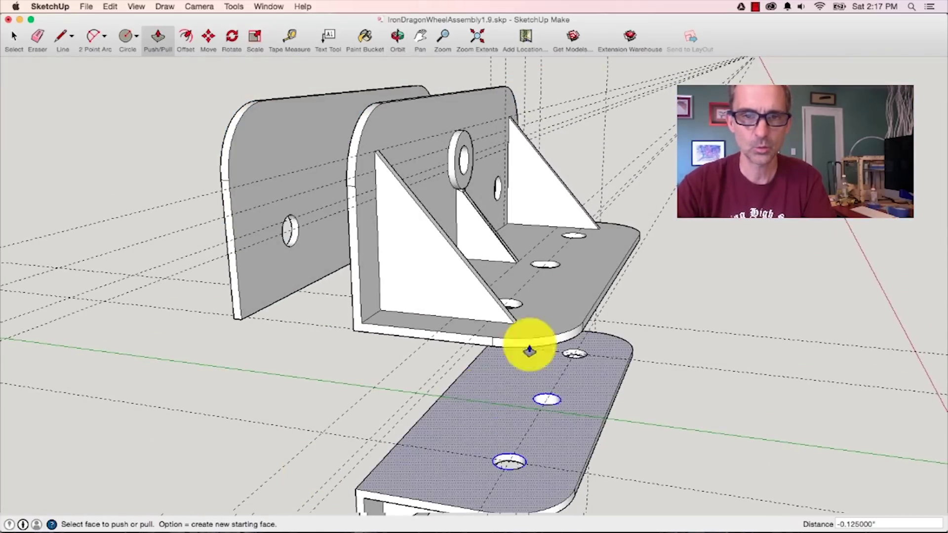
pyautogui.scroll(5, 458, 156)
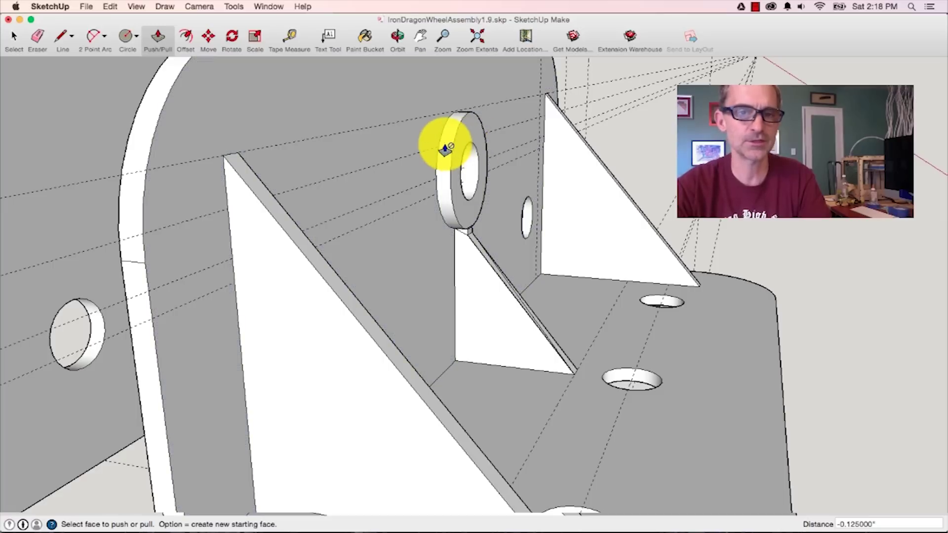
pyautogui.moveTo(677, 380); pyautogui.dragTo(275, 434, button='middle')
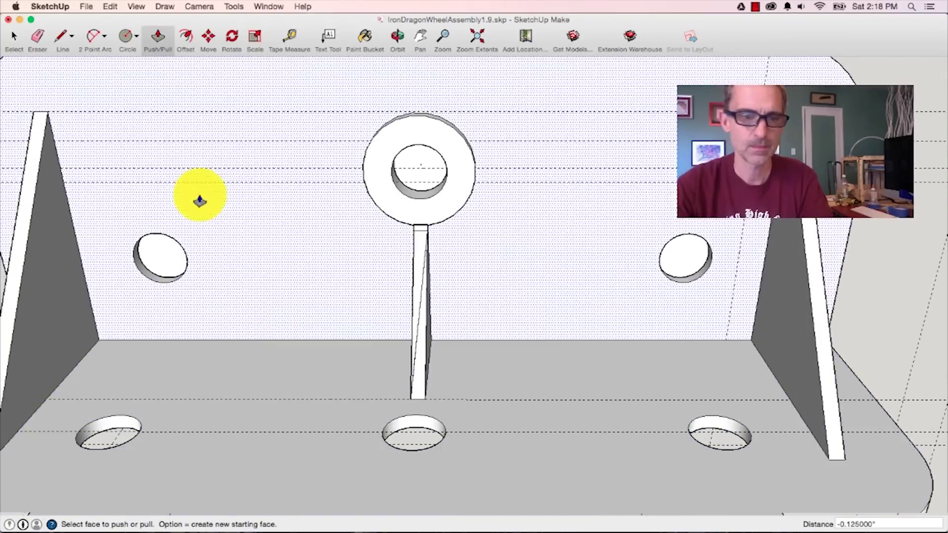
pyautogui.click(186, 37)
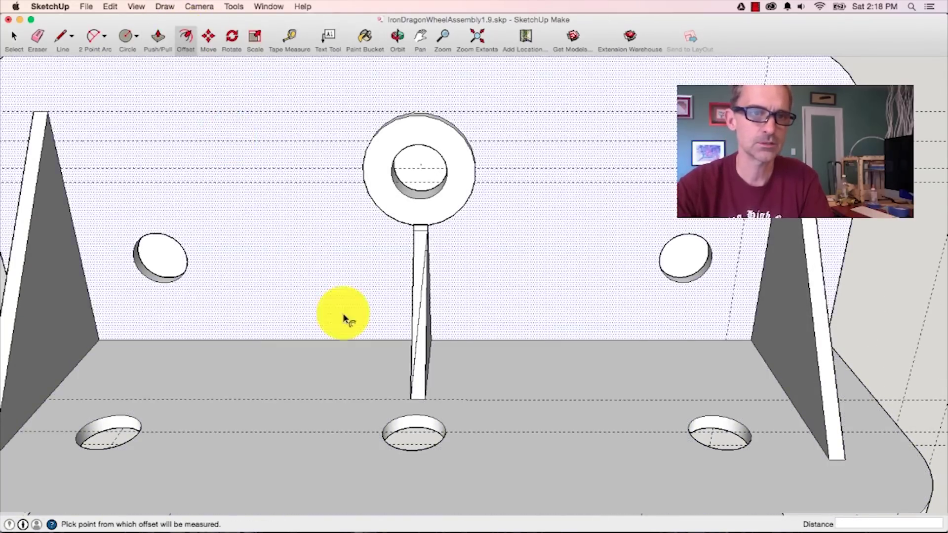
# Offset the middle hole's edge by 0.25" to create a ring face around it.
pyautogui.click(444, 440)
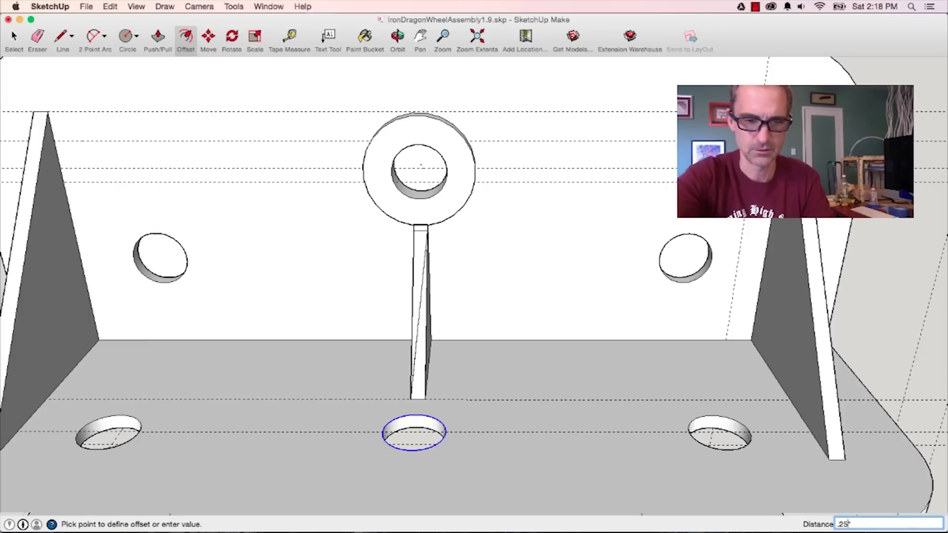
pyautogui.press('Return')
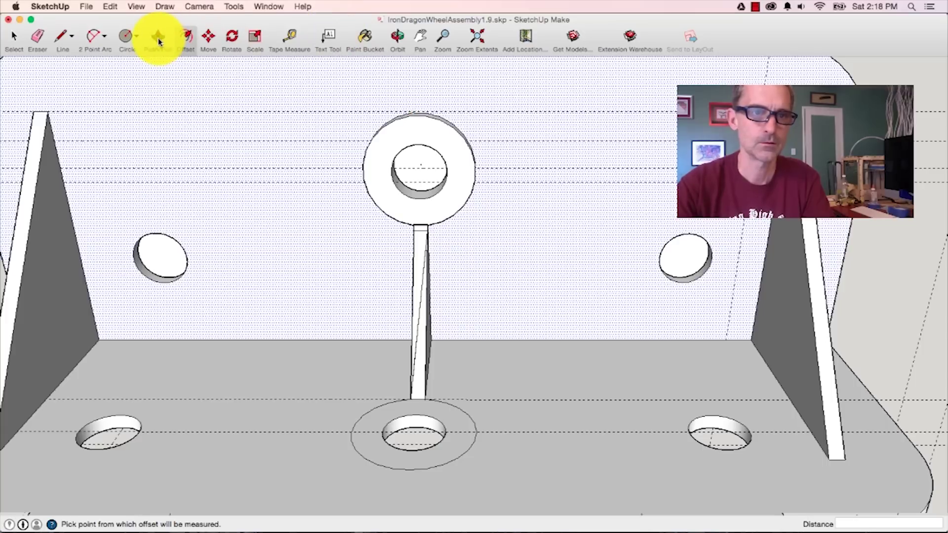
pyautogui.click(158, 40)
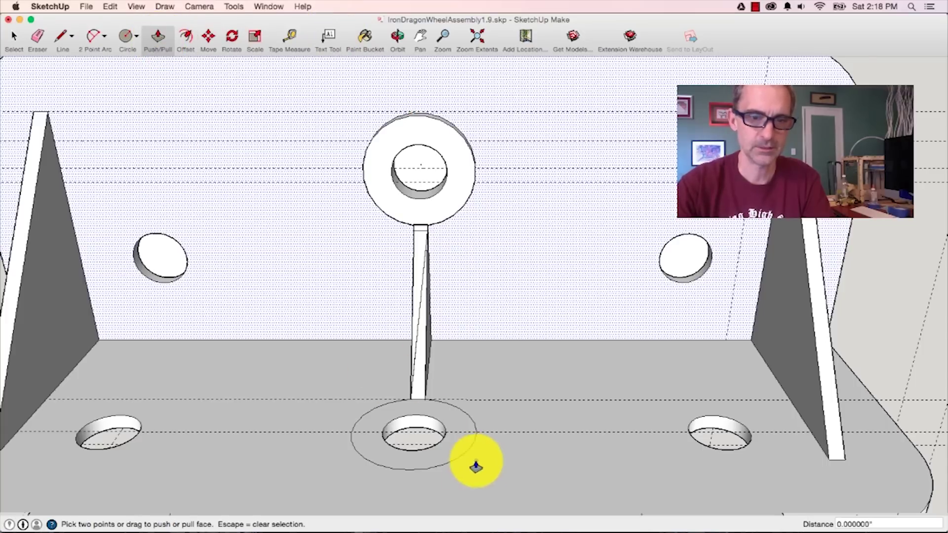
pyautogui.click(454, 450)
pyautogui.click(445, 458)
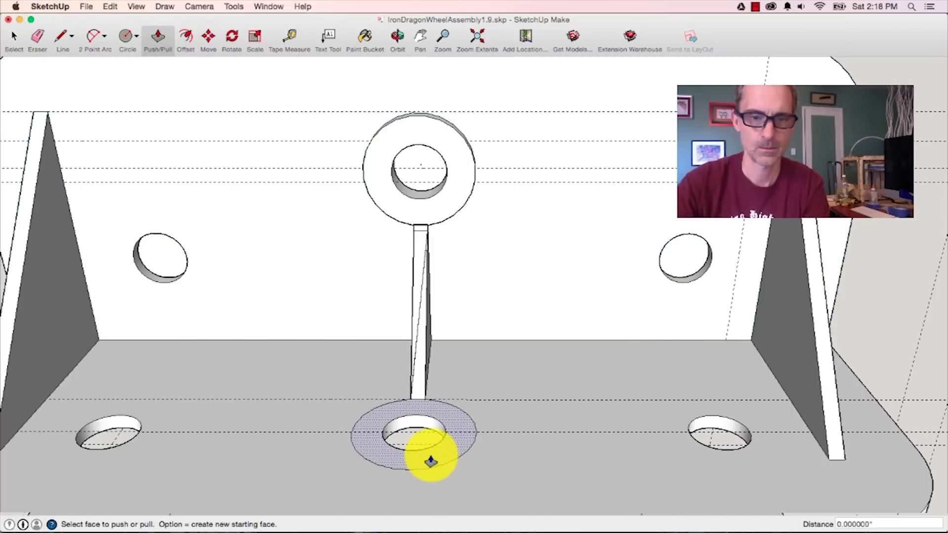
# Pull the ring around the hole up exactly 1/8" to form a washer.
pyautogui.click(429, 452)
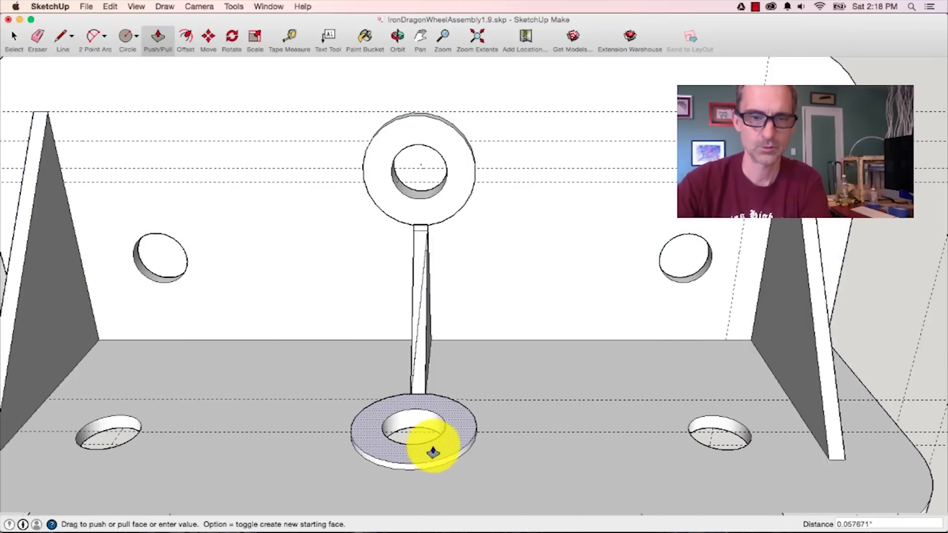
pyautogui.click(432, 443)
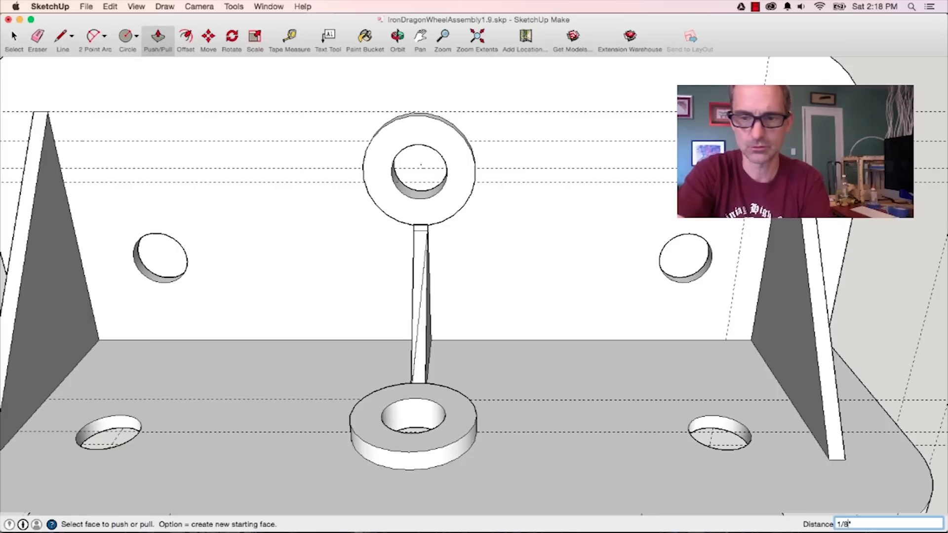
pyautogui.press('Return')
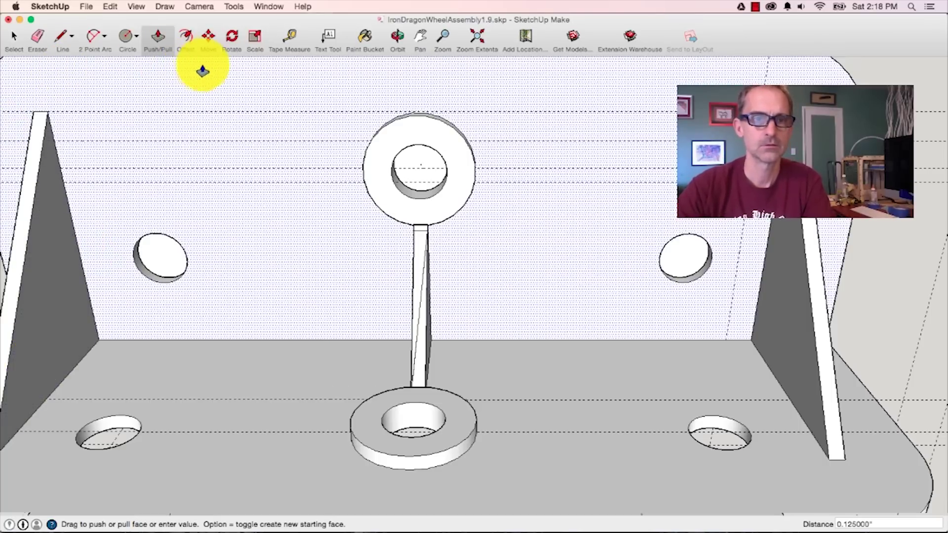
pyautogui.click(398, 37)
# Orbit around both brackets, then window-select the entire lower bracket.
pyautogui.moveTo(346, 148); pyautogui.dragTo(510, 256)
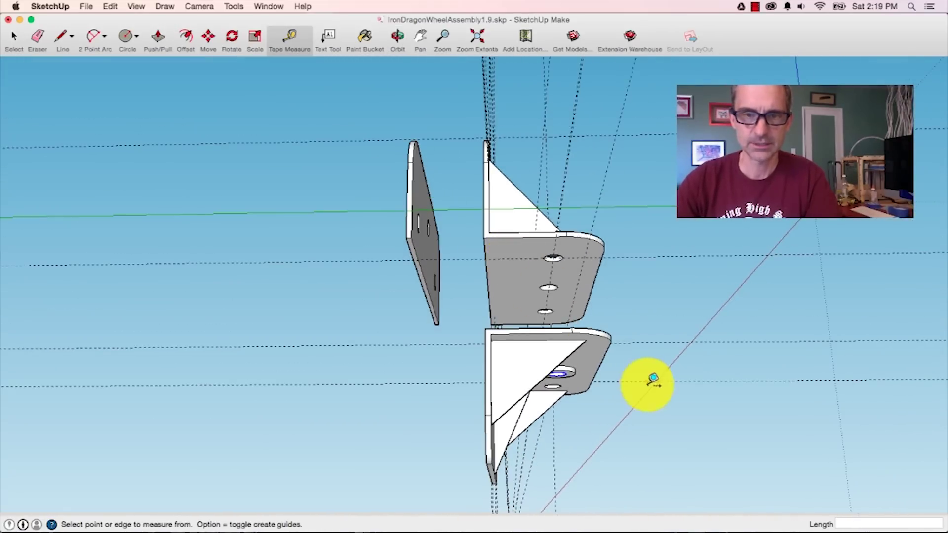
pyautogui.moveTo(628, 275); pyautogui.dragTo(367, 330, button='middle')
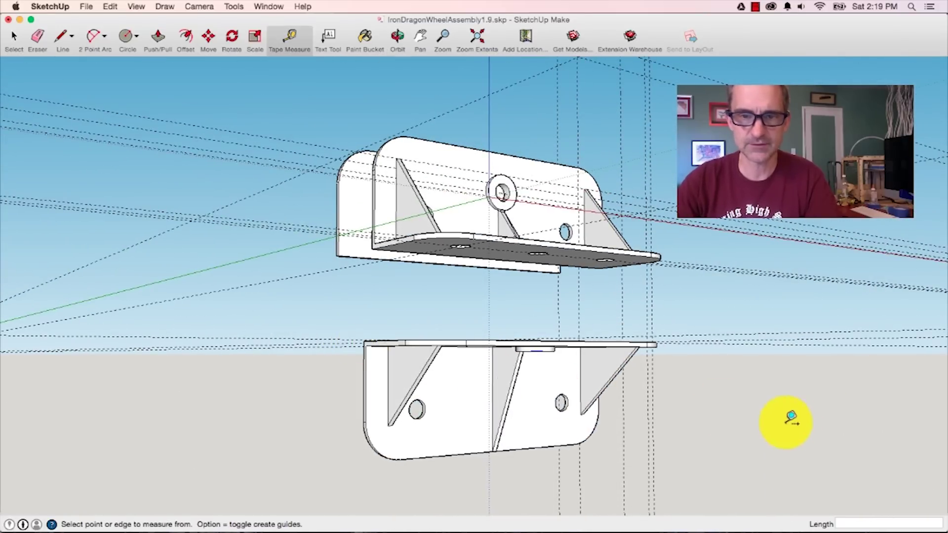
pyautogui.moveTo(720, 419); pyautogui.dragTo(698, 275, button='middle')
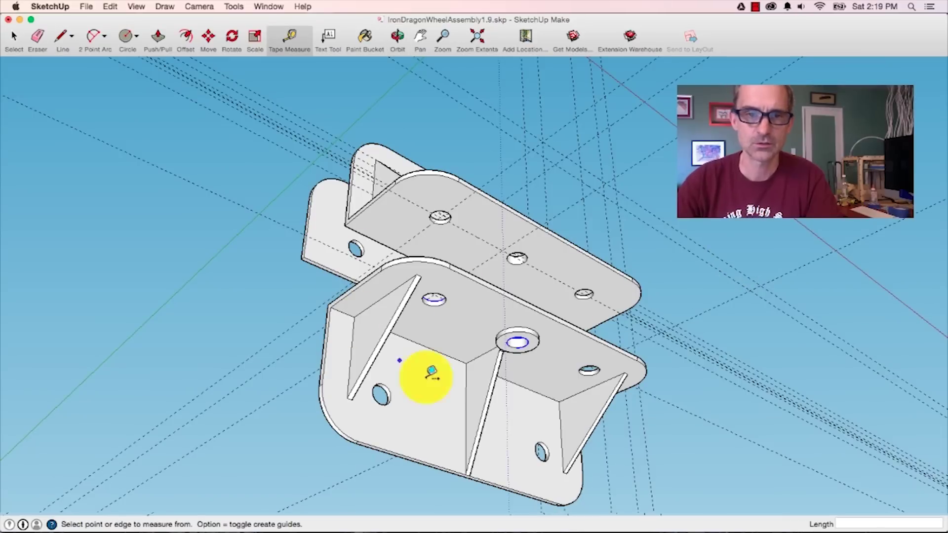
pyautogui.moveTo(677, 317); pyautogui.dragTo(533, 482, button='middle')
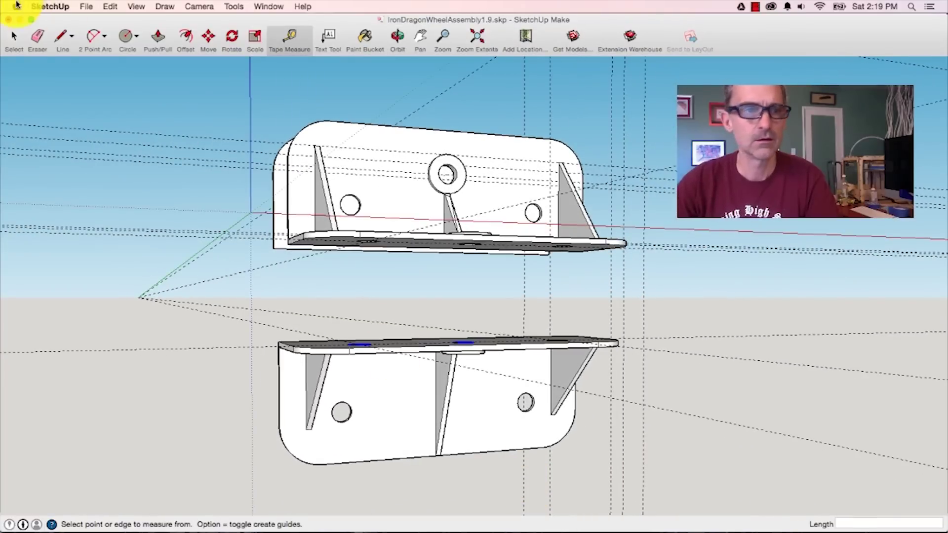
pyautogui.click(20, 37)
pyautogui.moveTo(208, 316); pyautogui.dragTo(705, 483)
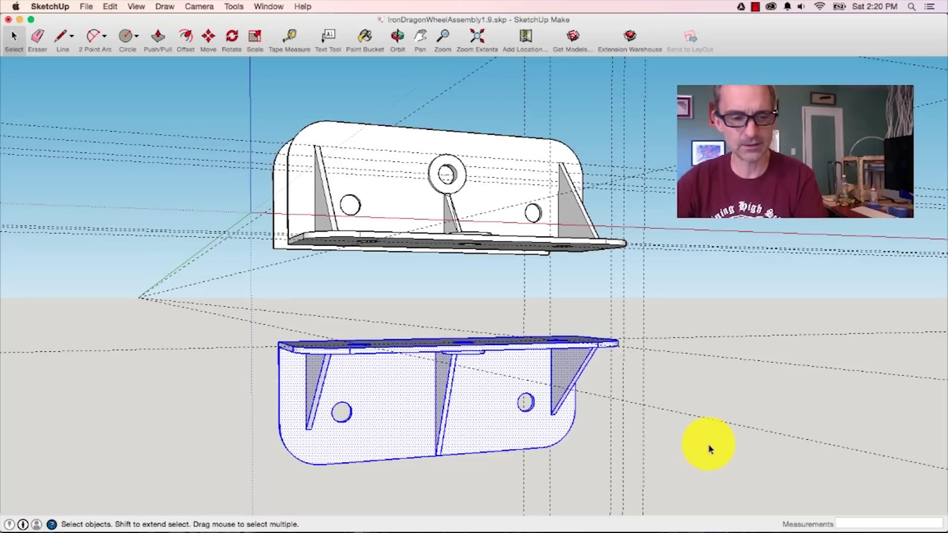
# Group the lower bracket and export it as IronDragonWheelAssembly1.9.stl in millimetres to Documents > SketchUp.
pyautogui.press('super+g')
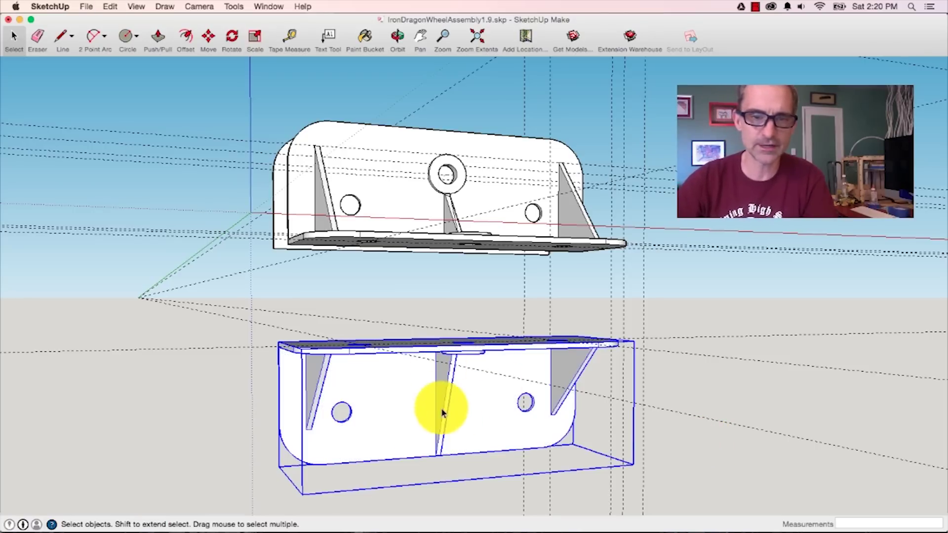
pyautogui.moveTo(434, 395); pyautogui.dragTo(328, 425, button='middle')
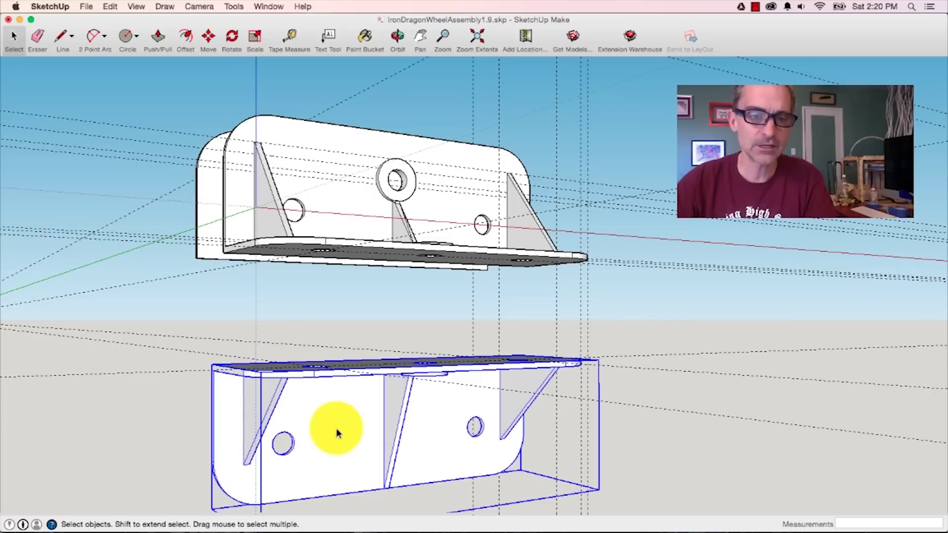
pyautogui.click(87, 7)
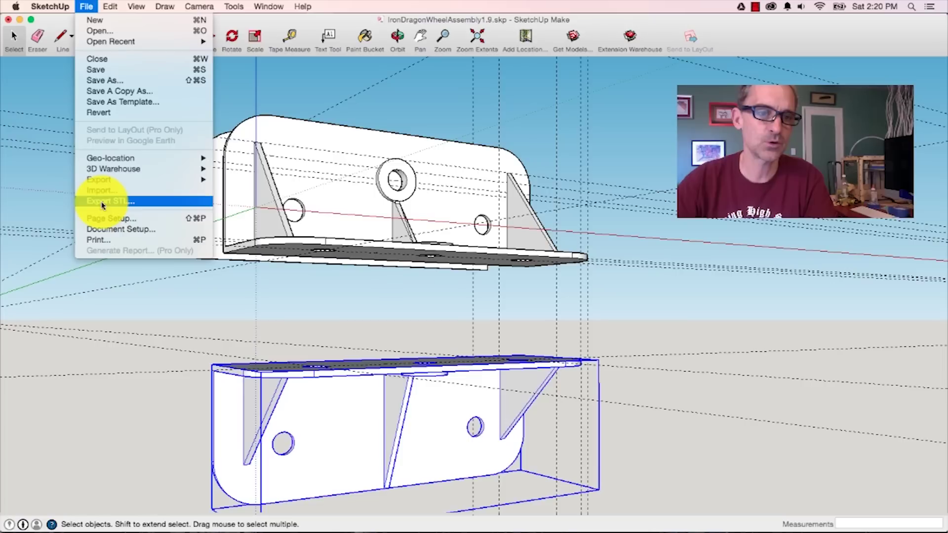
pyautogui.click(101, 197)
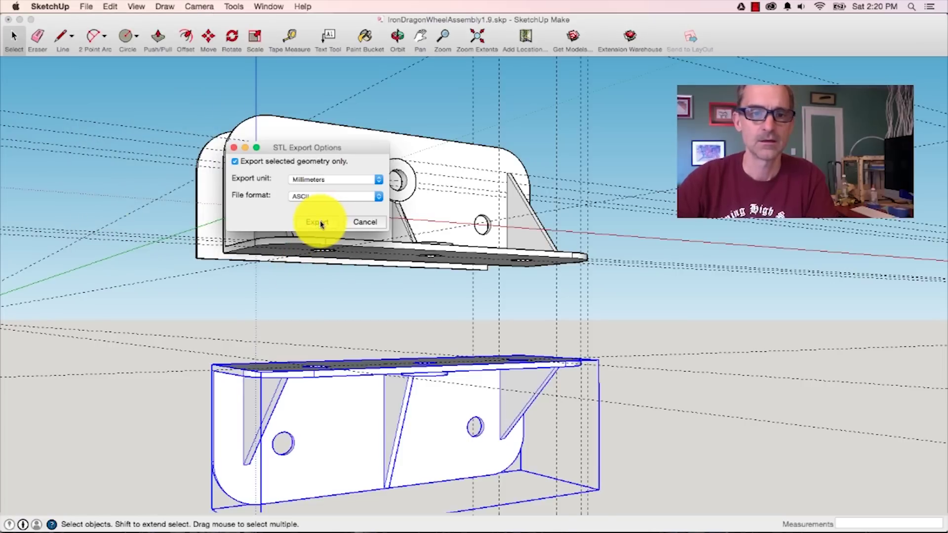
pyautogui.click(317, 222)
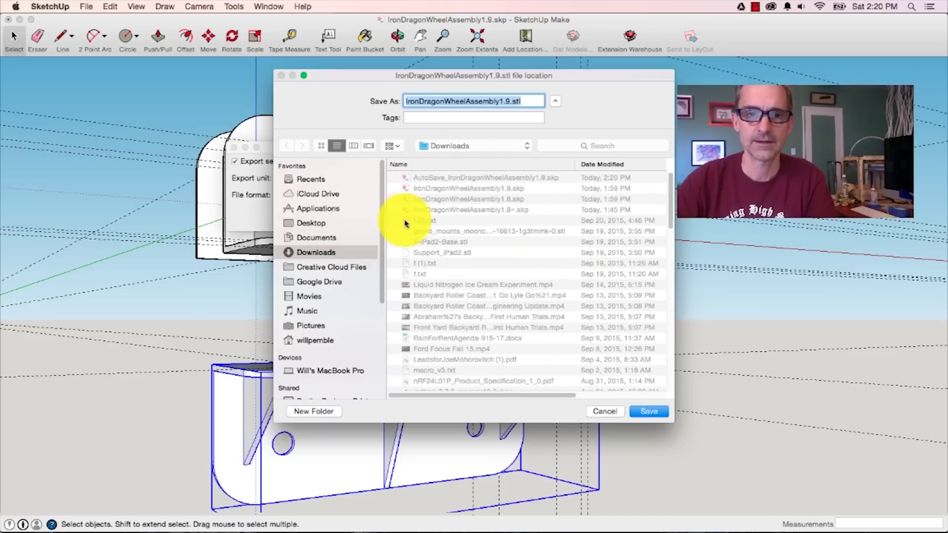
pyautogui.scroll(-5, 348, 297)
pyautogui.scroll(5, 346, 295)
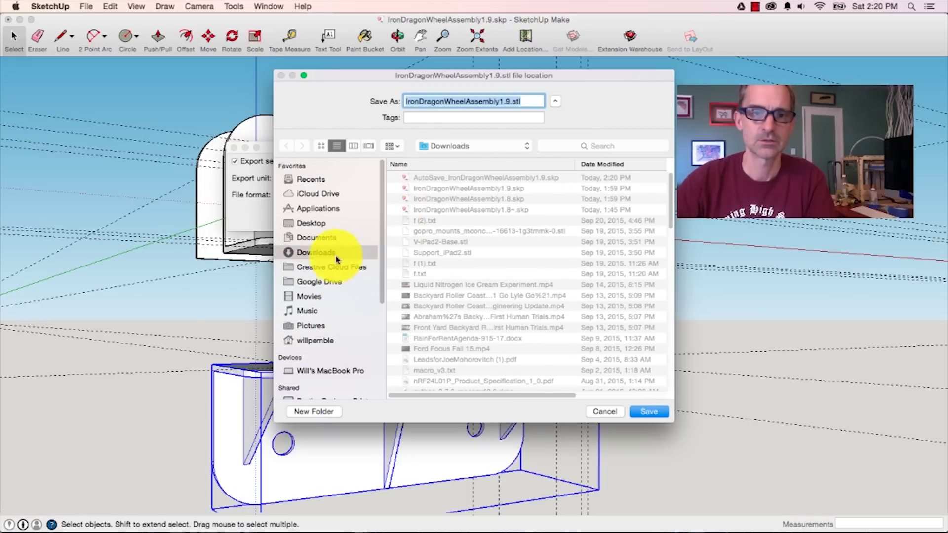
pyautogui.click(294, 238)
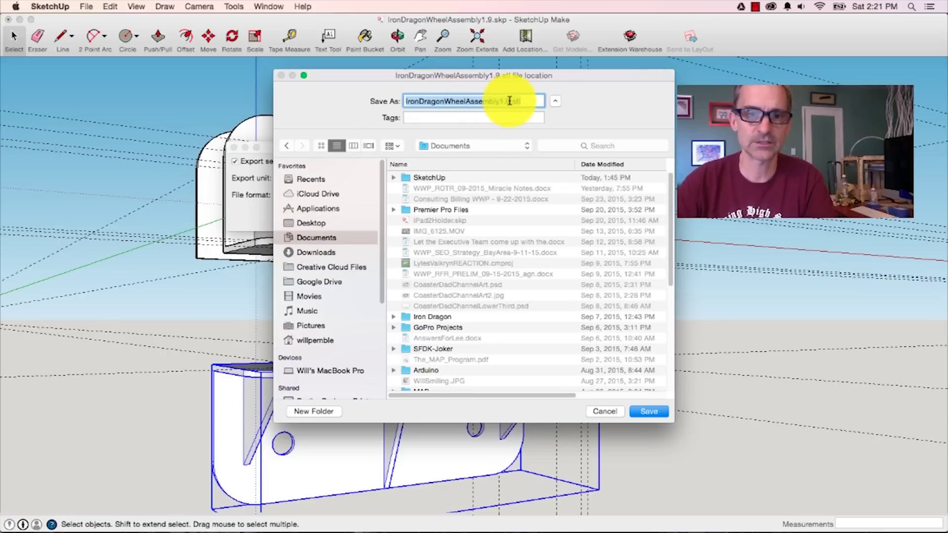
pyautogui.doubleClick(407, 177)
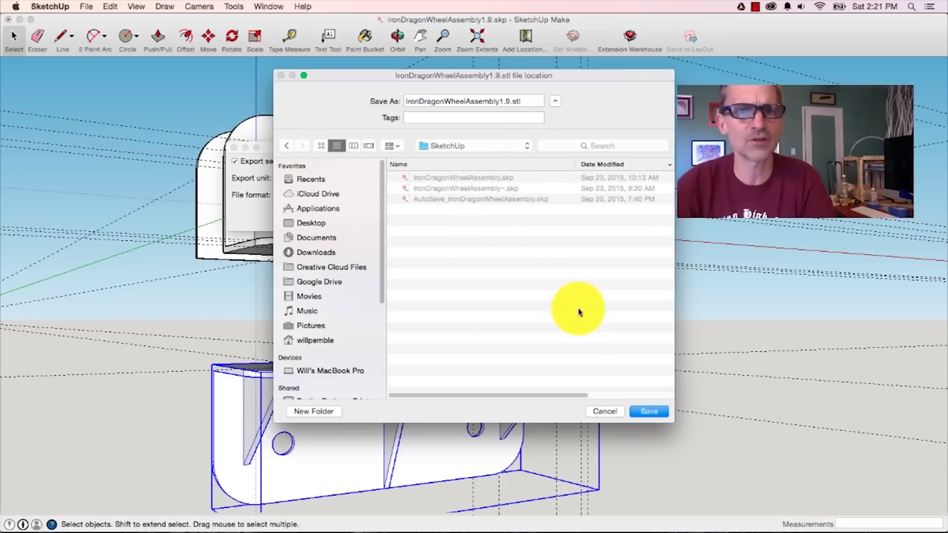
pyautogui.click(645, 417)
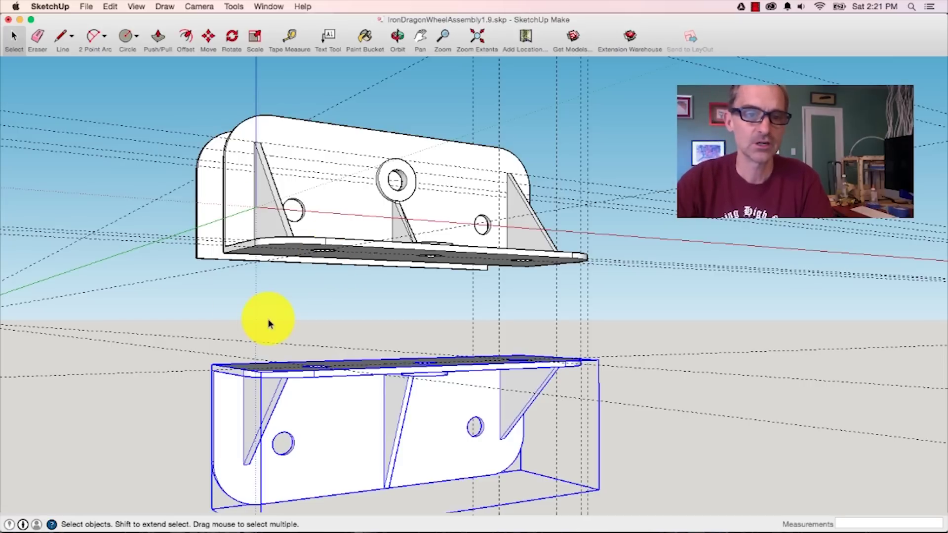
# Orbit around the two brackets for a final check.
pyautogui.moveTo(190, 320); pyautogui.dragTo(376, 343, button='middle')
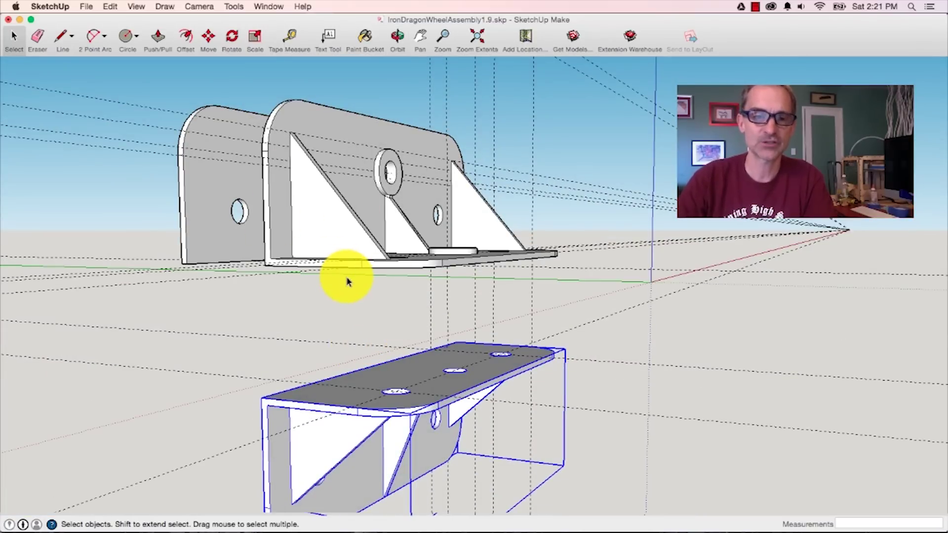
pyautogui.moveTo(284, 326); pyautogui.dragTo(303, 300, button='middle')
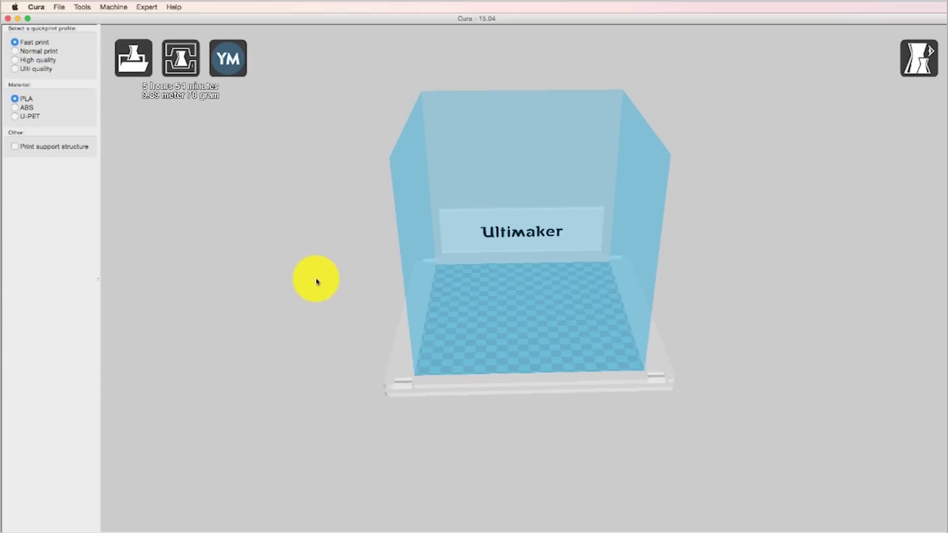
# Load IronDragonWheelAssembly1.9.stl through File > Load model file.
pyautogui.click(54, 10)
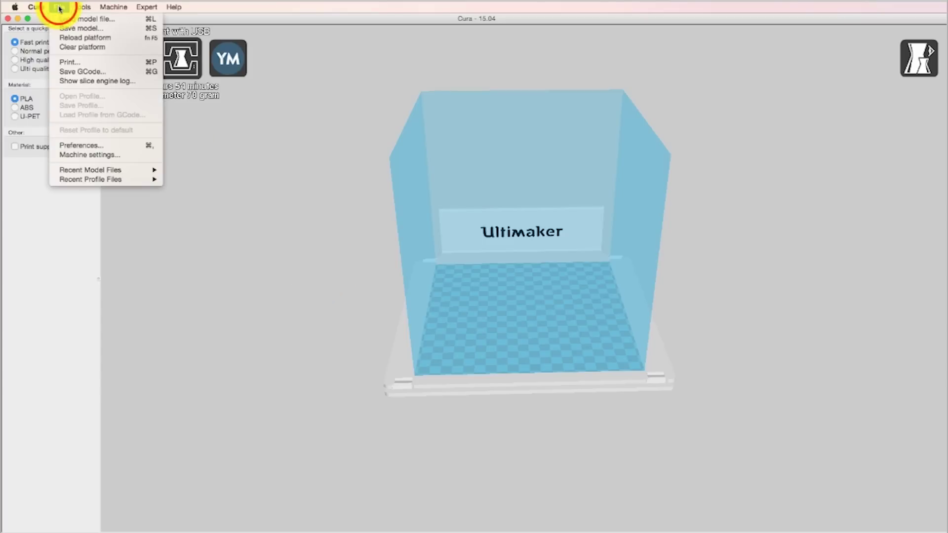
pyautogui.click(71, 21)
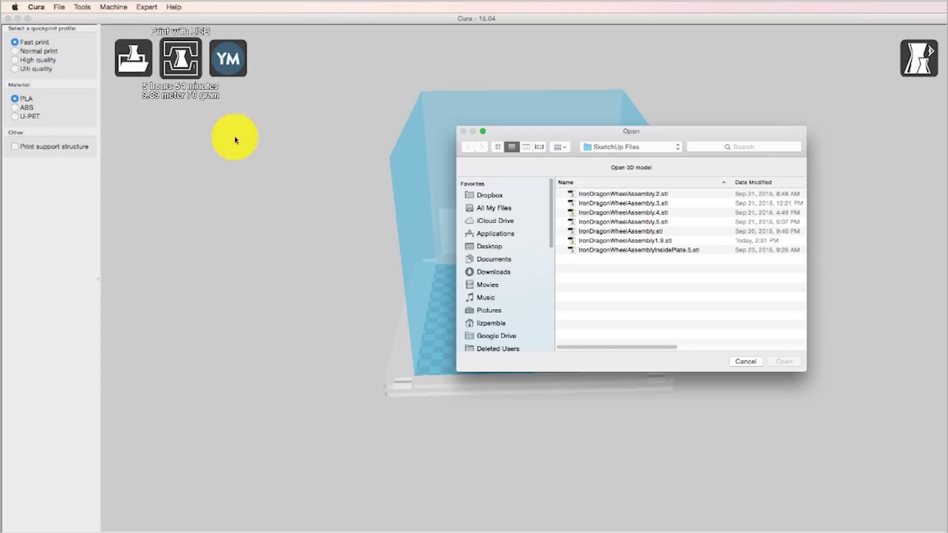
pyautogui.click(622, 240)
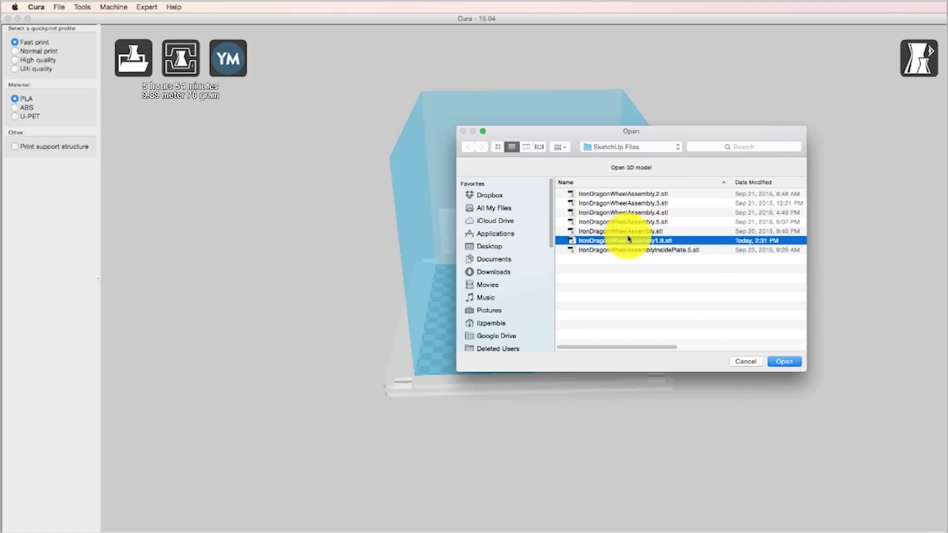
pyautogui.click(785, 364)
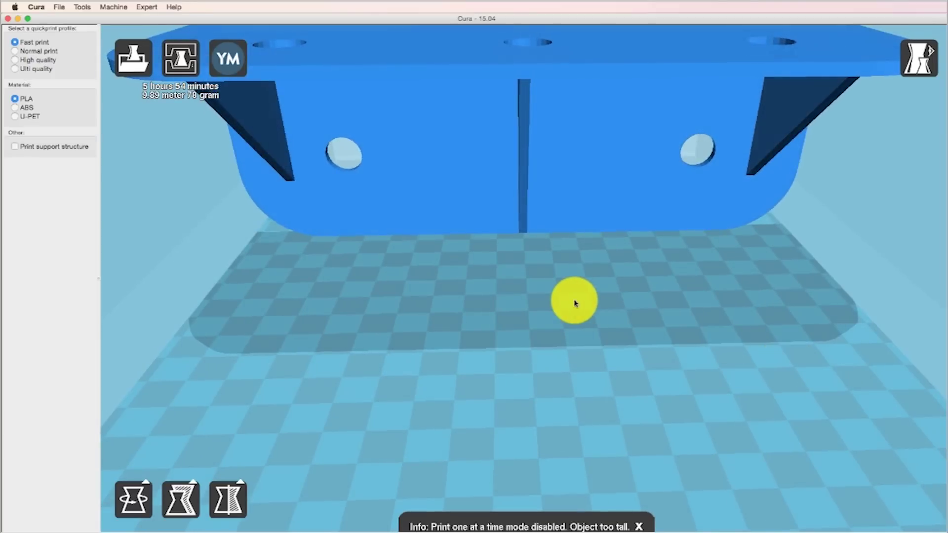
# Orbit and zoom around the bracket on the plate, select it, and bring up the Rotate tool.
pyautogui.scroll(-3, 568, 301)
pyautogui.moveTo(295, 338); pyautogui.dragTo(321, 339, button='right')
pyautogui.click(491, 210)
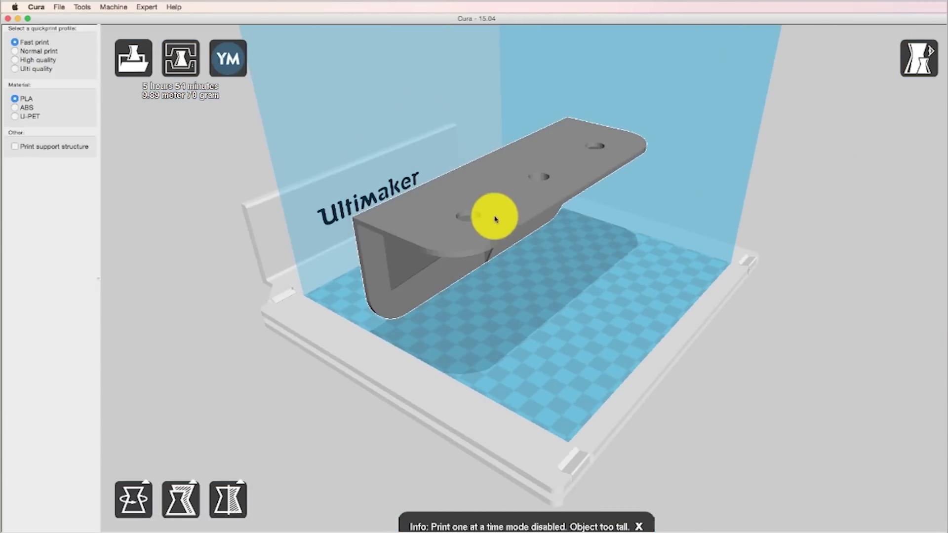
pyautogui.scroll(-3, 516, 173)
pyautogui.click(767, 329)
pyautogui.moveTo(833, 379); pyautogui.dragTo(756, 334, button='right')
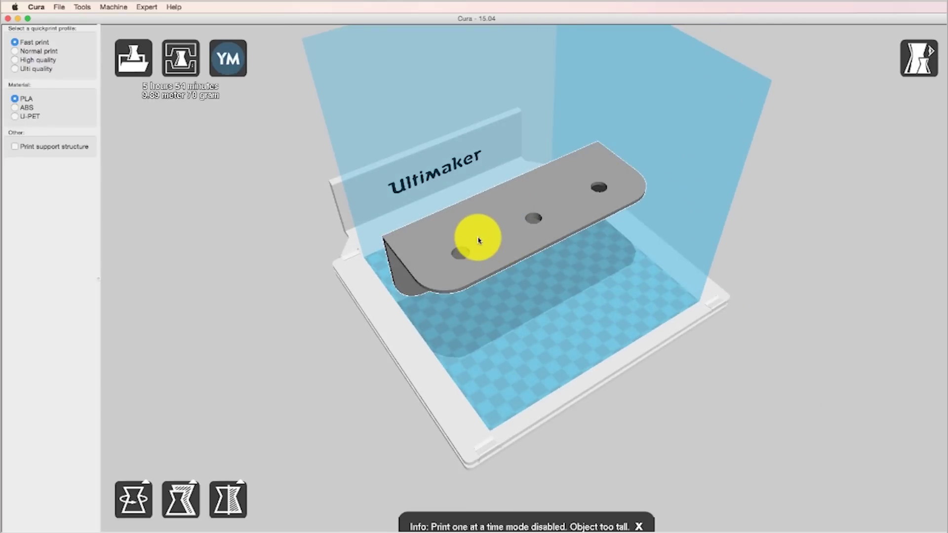
pyautogui.moveTo(609, 396); pyautogui.dragTo(650, 398, button='right')
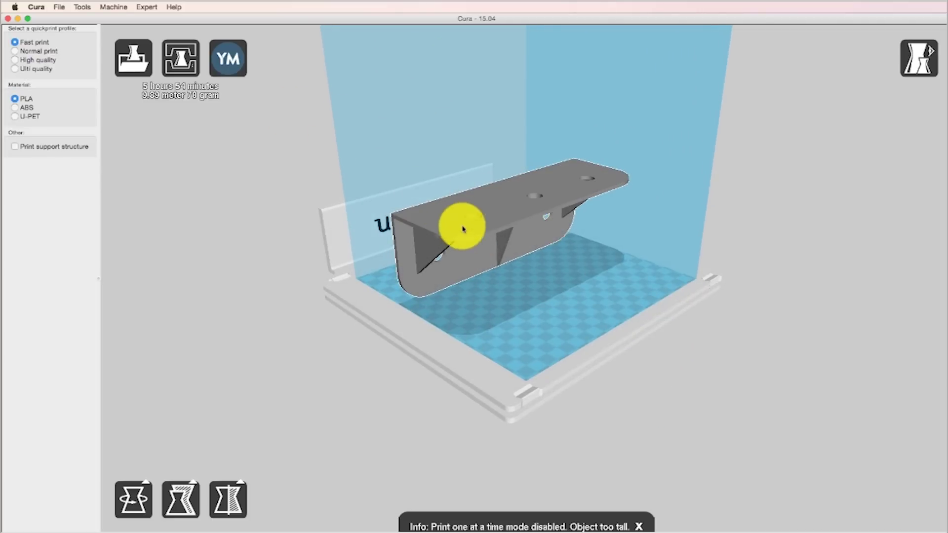
pyautogui.click(440, 233)
pyautogui.scroll(-3, 442, 219)
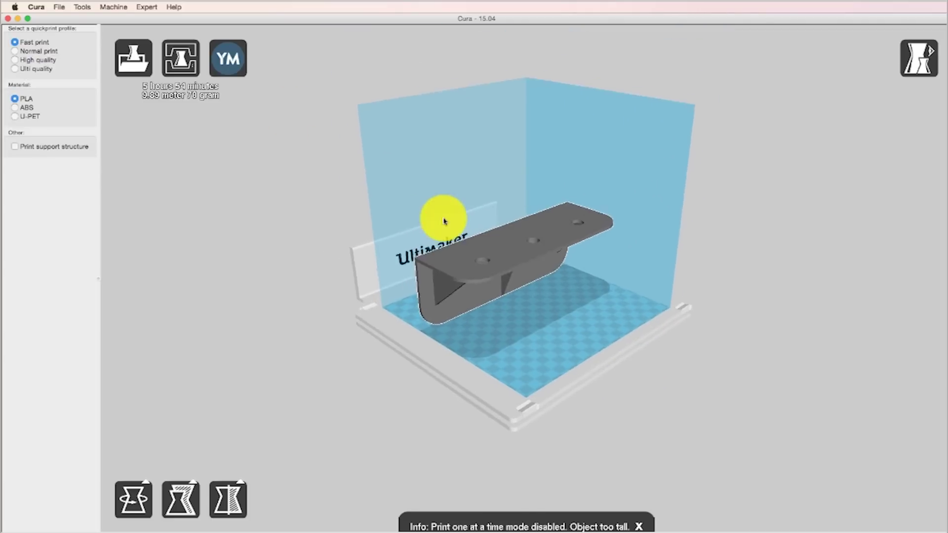
pyautogui.click(133, 499)
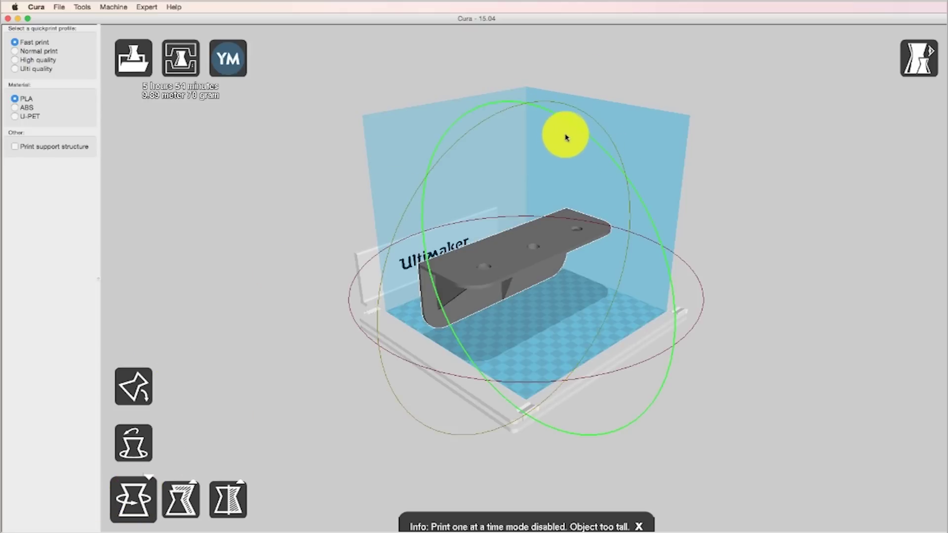
# Turn the bracket with the red rotation ring in 45° snaps until its base lies flat.
pyautogui.moveTo(585, 143)
pyautogui.mouseDown()
pyautogui.moveTo(624, 190)
pyautogui.moveTo(677, 372)
pyautogui.moveTo(478, 487)
pyautogui.moveTo(451, 461)
pyautogui.mouseUp()
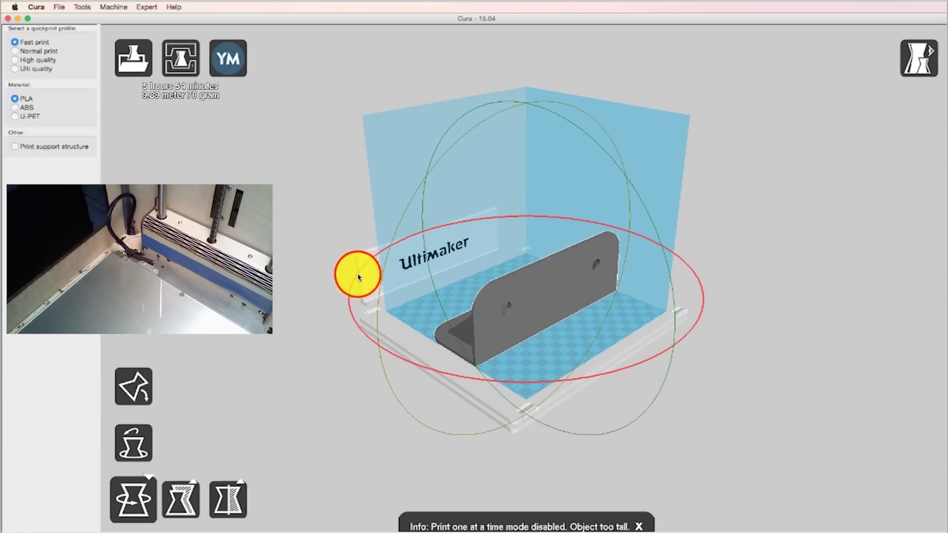
pyautogui.moveTo(355, 275); pyautogui.dragTo(381, 344)
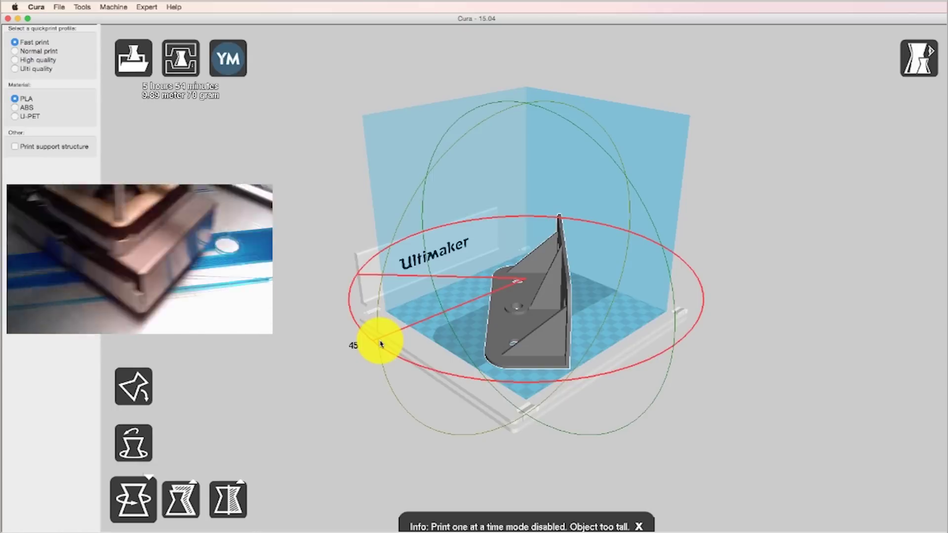
pyautogui.moveTo(381, 344); pyautogui.dragTo(377, 343)
# Orbit and zoom the view to confirm the bracket sits flat on the build plate.
pyautogui.moveTo(731, 289); pyautogui.dragTo(721, 335, button='right')
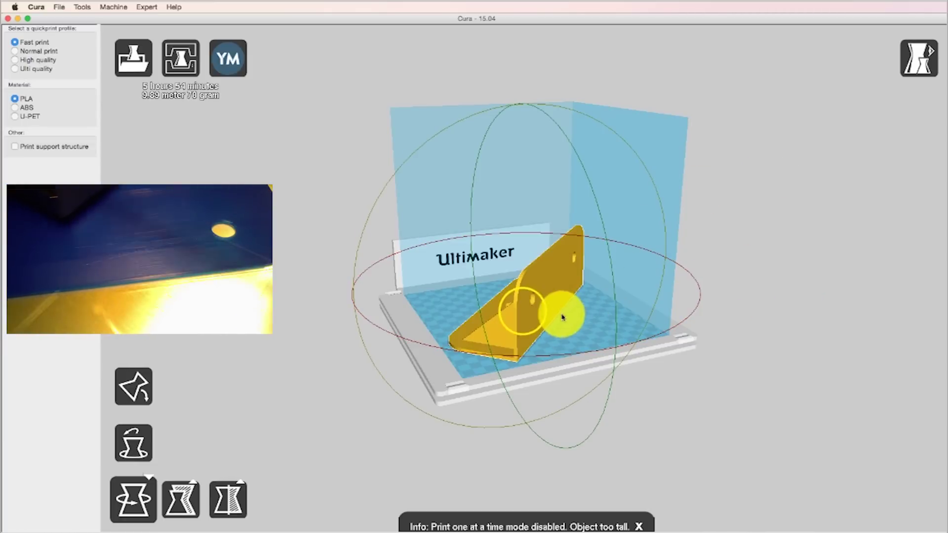
pyautogui.moveTo(523, 314); pyautogui.dragTo(559, 331, button='right')
pyautogui.scroll(5, 502, 319)
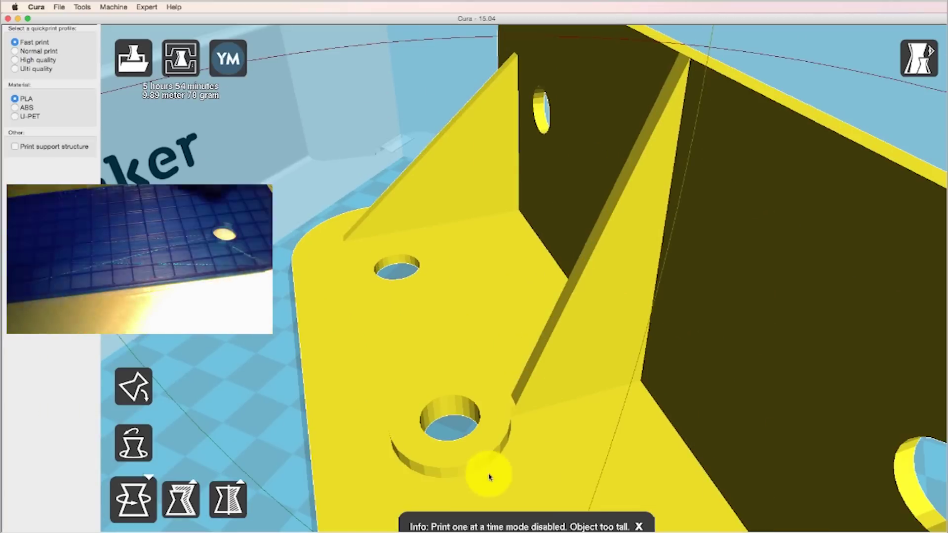
pyautogui.scroll(2, 452, 443)
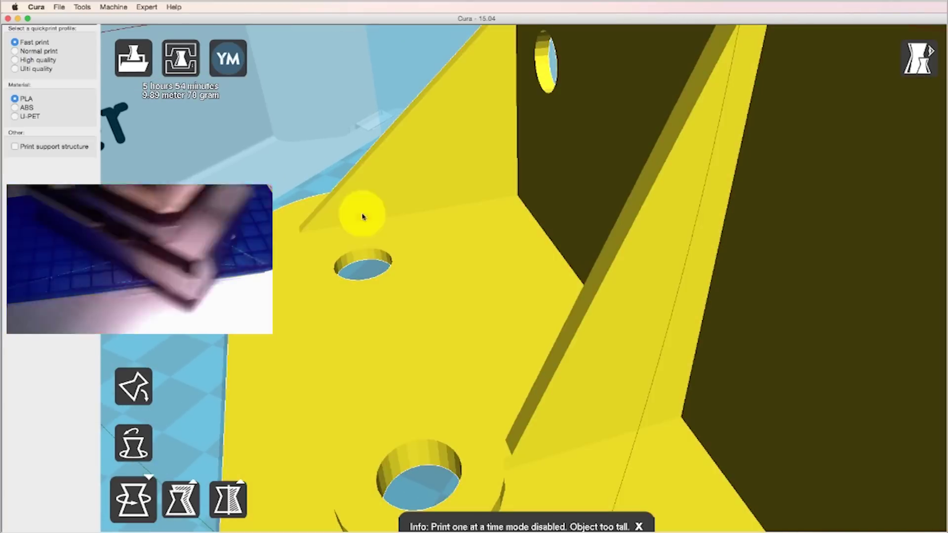
pyautogui.scroll(-6, 664, 296)
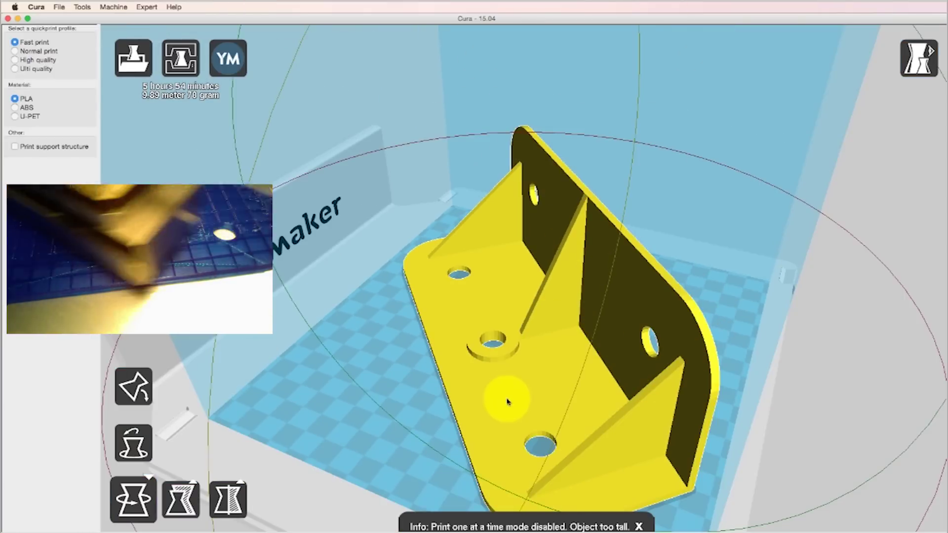
pyautogui.moveTo(800, 414); pyautogui.dragTo(779, 459, button='right')
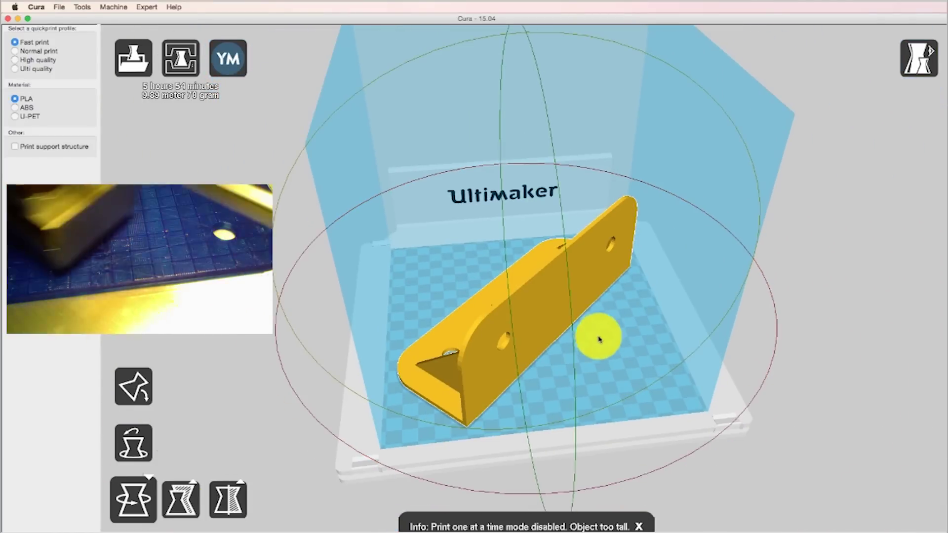
# Switch to Layers view and drag the layer sliders to inspect layer 364 and the bottom infill.
pyautogui.click(933, 50)
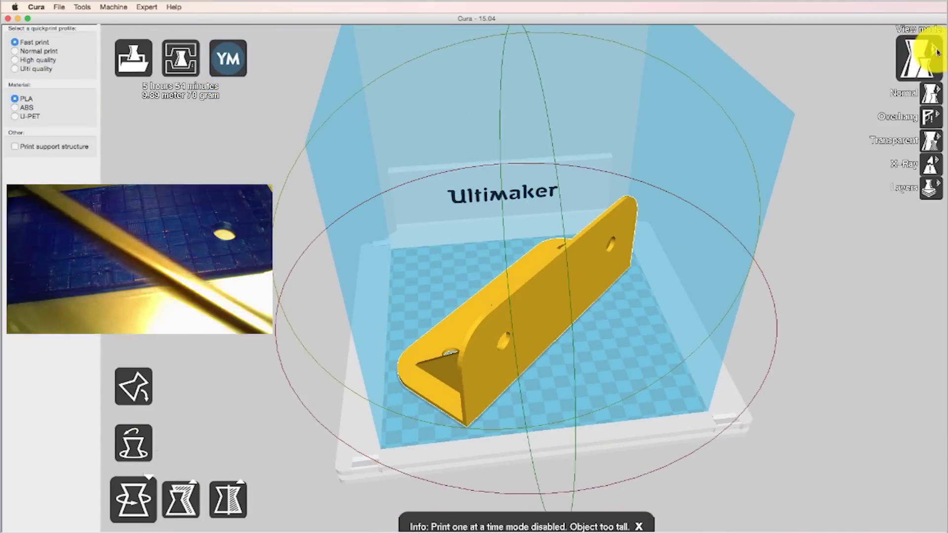
pyautogui.click(931, 187)
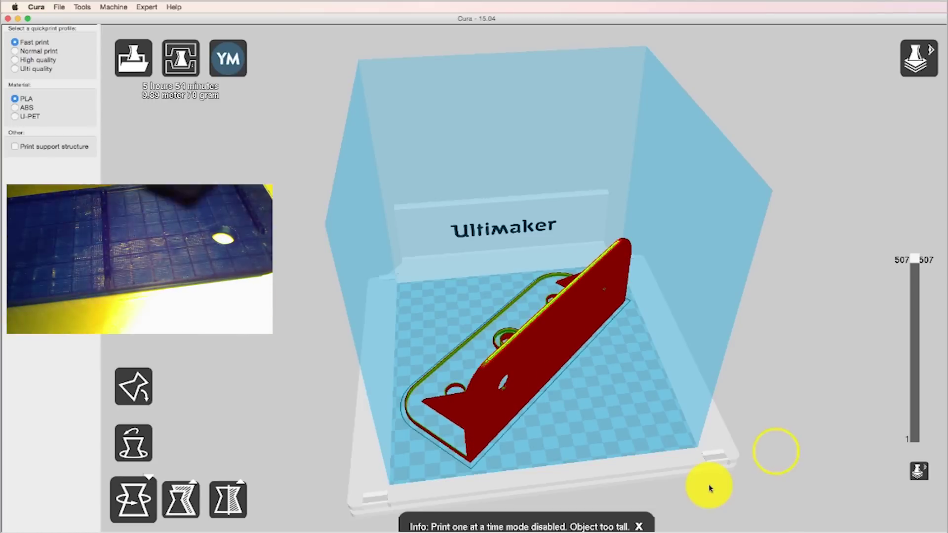
pyautogui.moveTo(777, 453)
pyautogui.mouseDown(button='right')
pyautogui.moveTo(775, 434)
pyautogui.moveTo(800, 450)
pyautogui.moveTo(789, 440)
pyautogui.mouseUp(button='right')
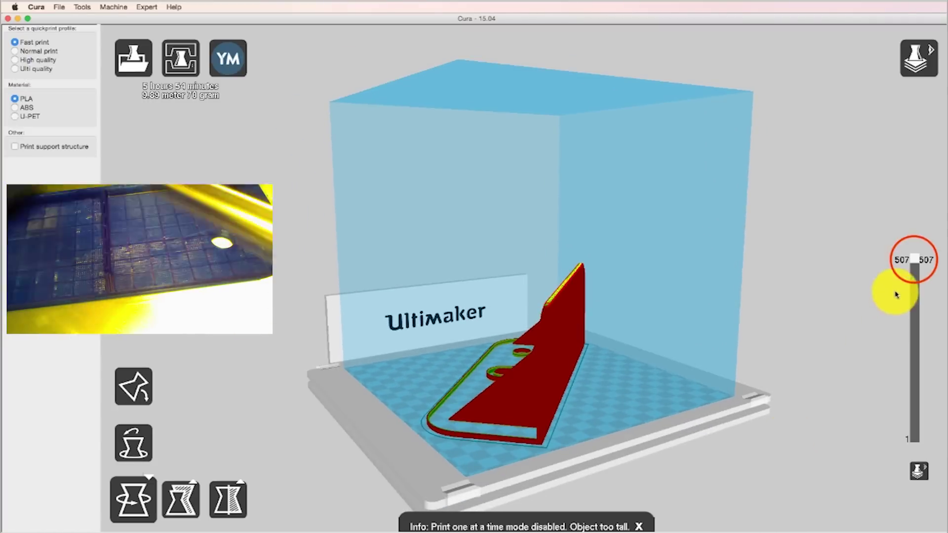
pyautogui.moveTo(914, 258); pyautogui.dragTo(923, 448)
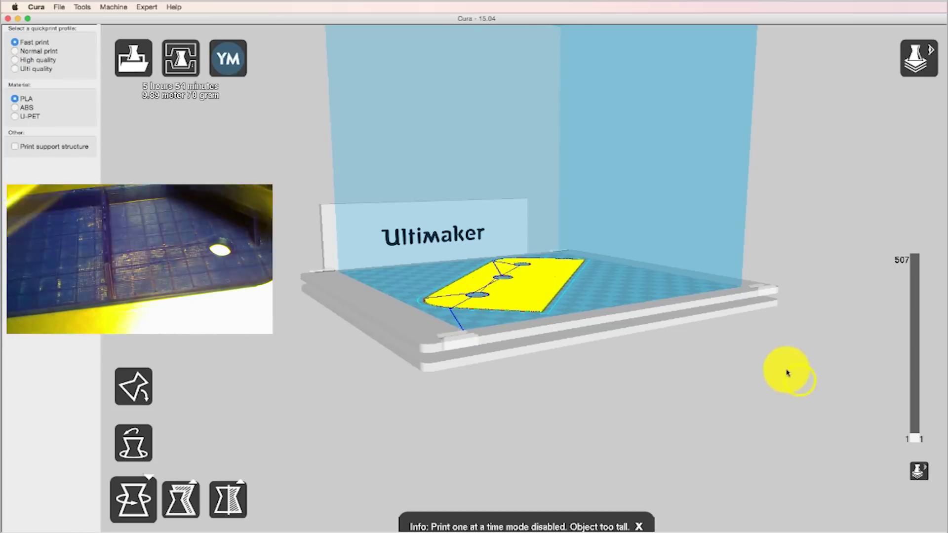
pyautogui.click(913, 439)
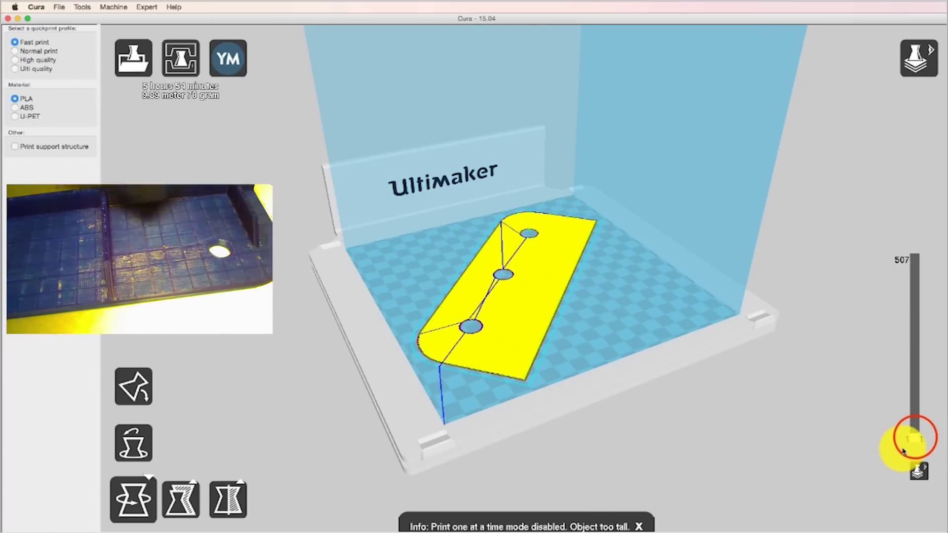
pyautogui.moveTo(915, 439); pyautogui.dragTo(914, 251)
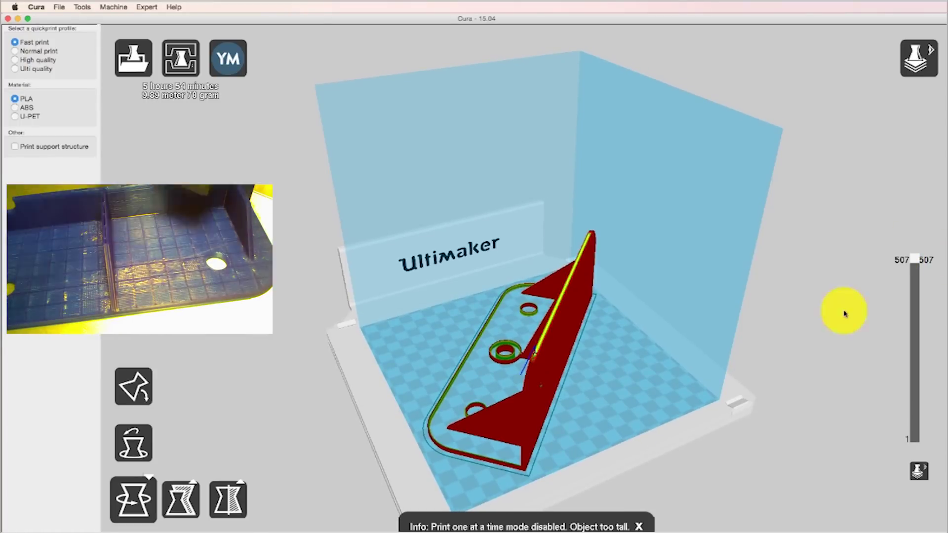
# Dismiss the print-one-at-a-time notice and return to Normal view.
pyautogui.click(640, 526)
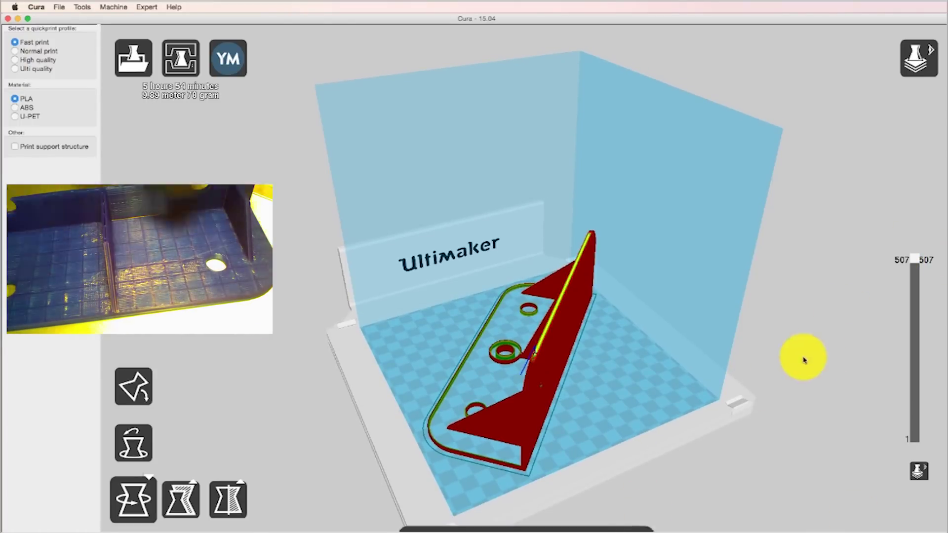
pyautogui.click(928, 72)
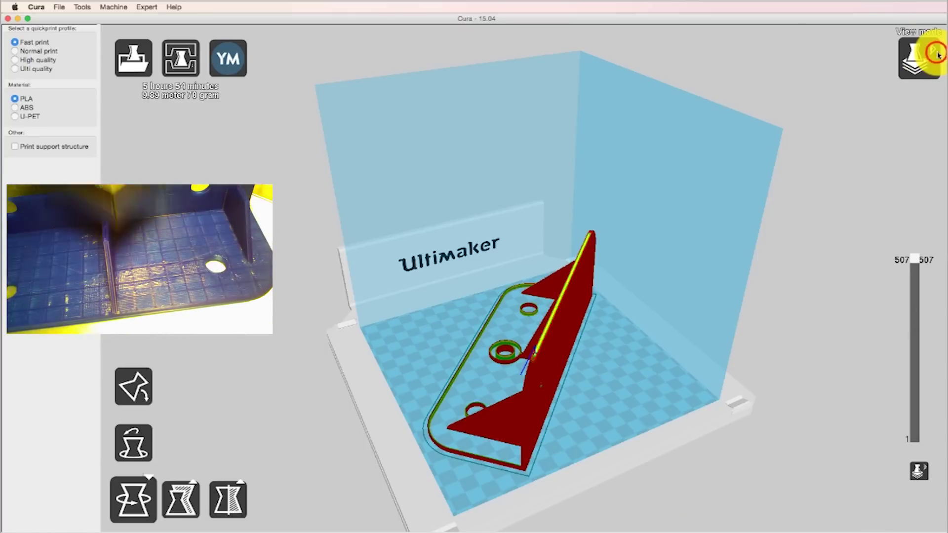
pyautogui.click(933, 95)
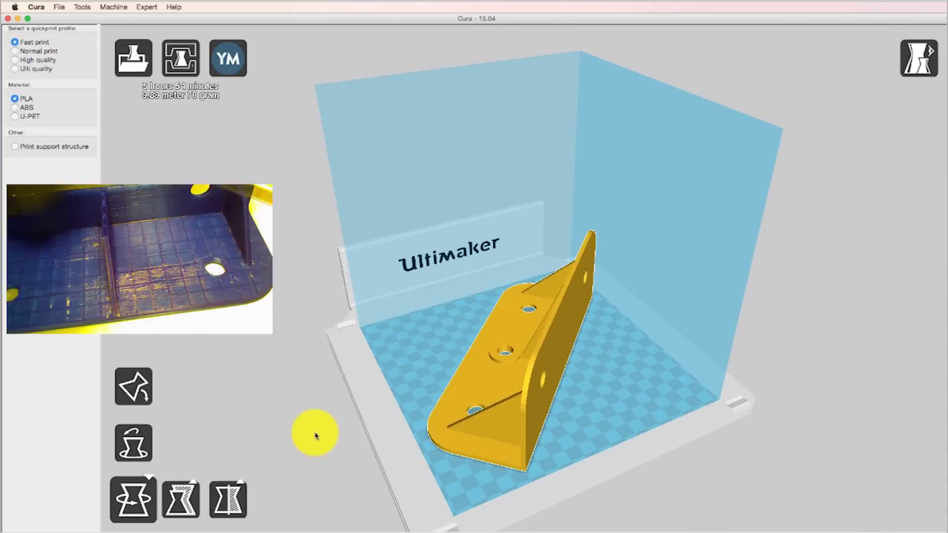
pyautogui.scroll(-3, 271, 391)
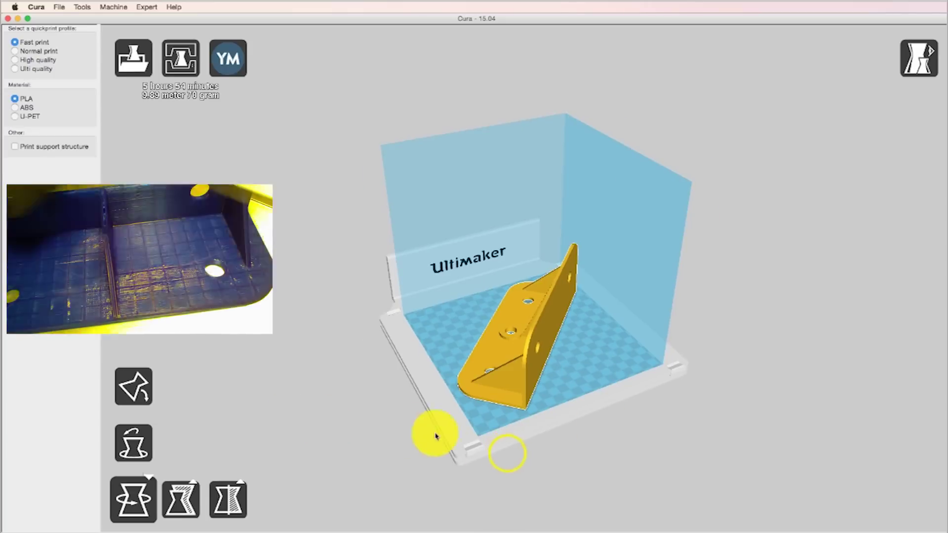
pyautogui.moveTo(503, 451)
pyautogui.mouseDown(button='right')
pyautogui.moveTo(484, 469)
pyautogui.moveTo(507, 479)
pyautogui.moveTo(499, 438)
pyautogui.moveTo(501, 449)
pyautogui.mouseUp(button='right')
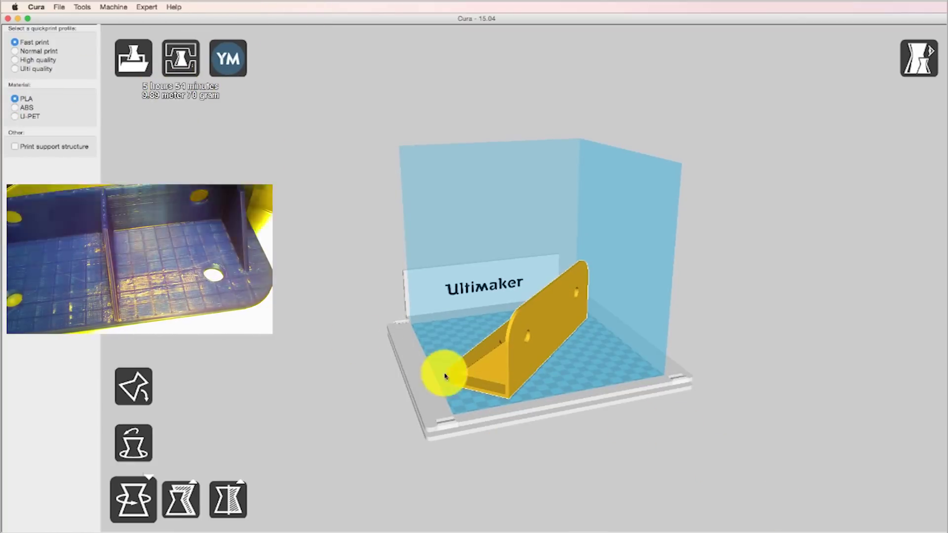
pyautogui.click(15, 51)
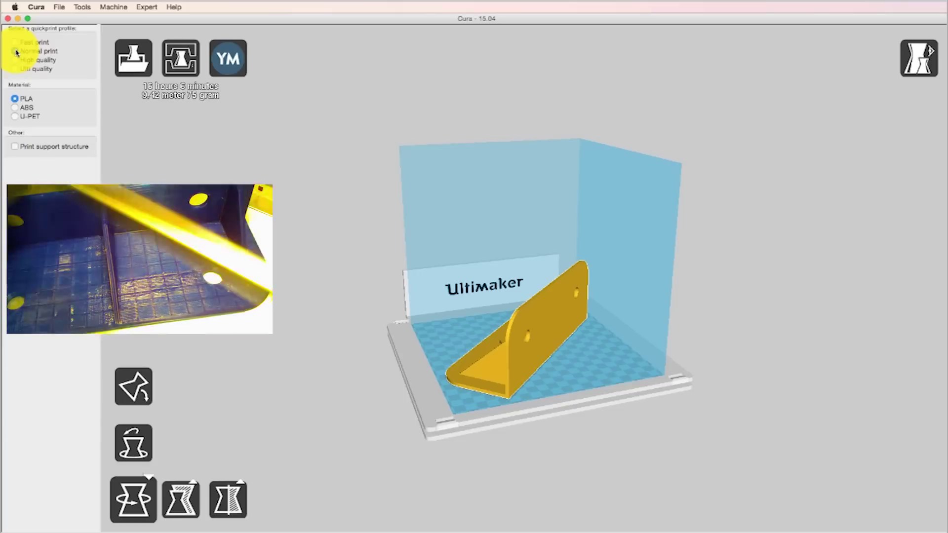
pyautogui.click(15, 60)
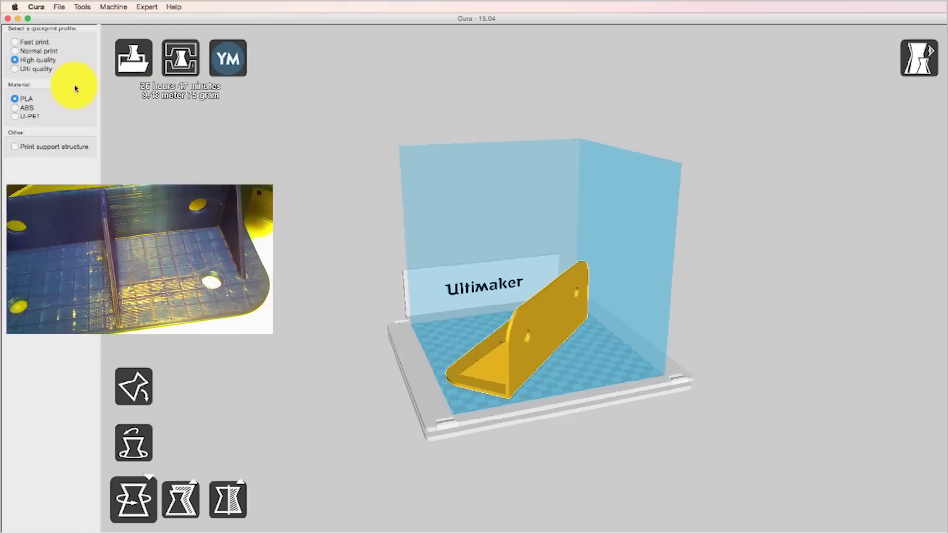
pyautogui.click(298, 282)
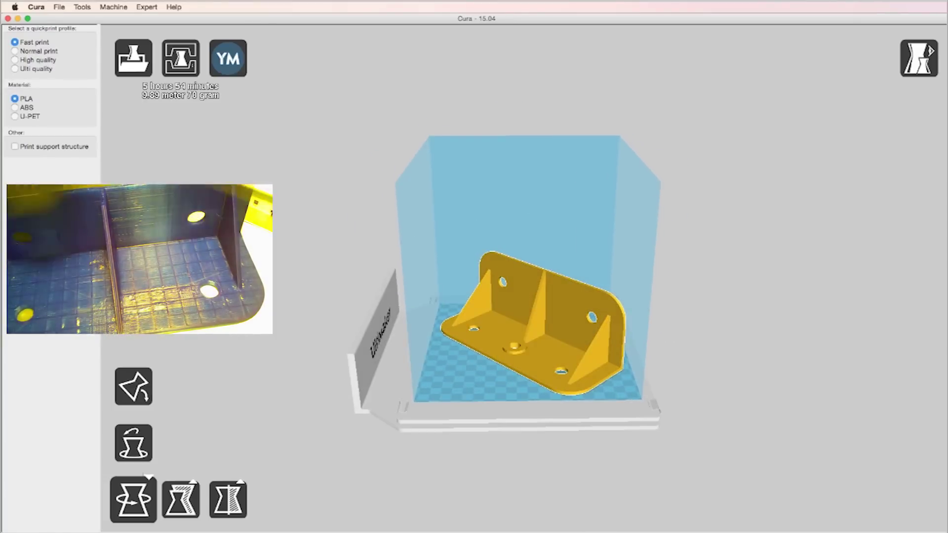
pyautogui.moveTo(681, 383); pyautogui.dragTo(657, 395, button='right')
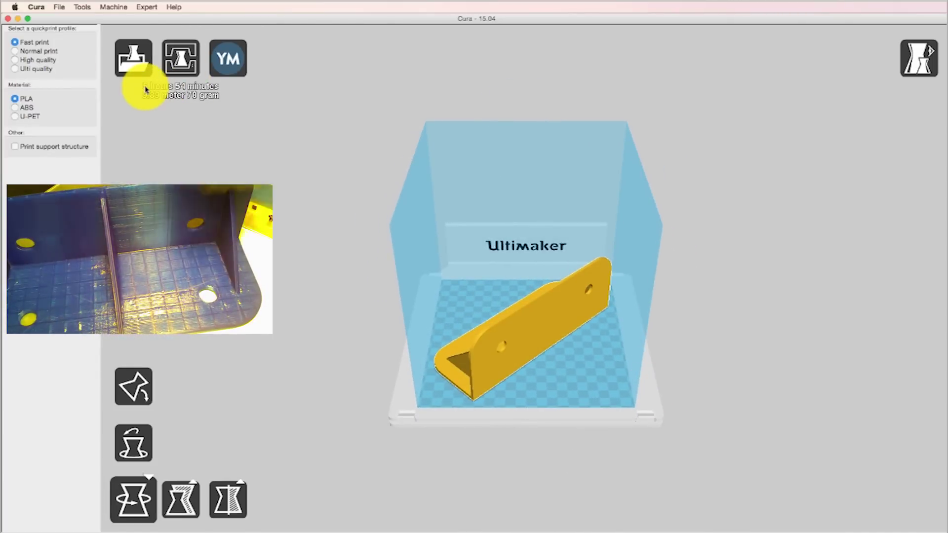
# Print the sliced bracket over USB via File > Print, starting the job once the printer is Operational.
pyautogui.click(60, 8)
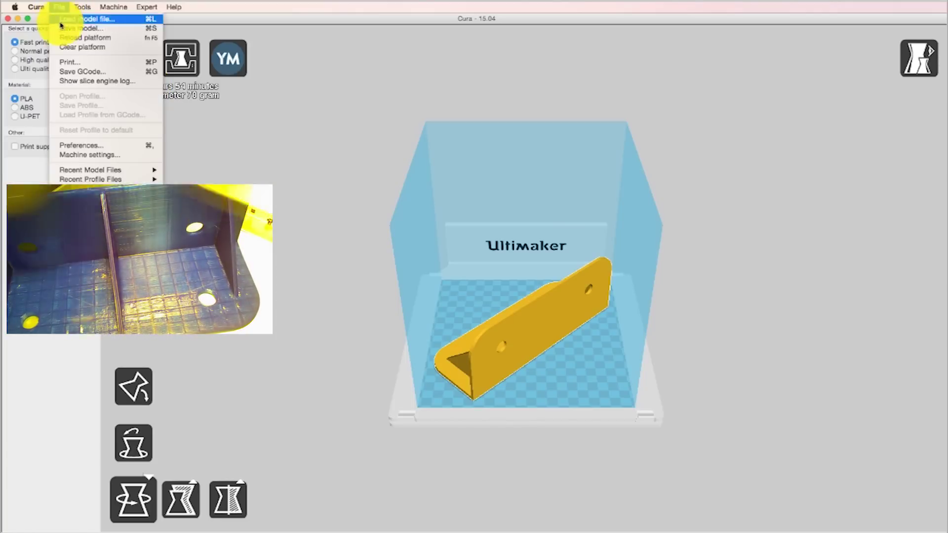
pyautogui.click(64, 61)
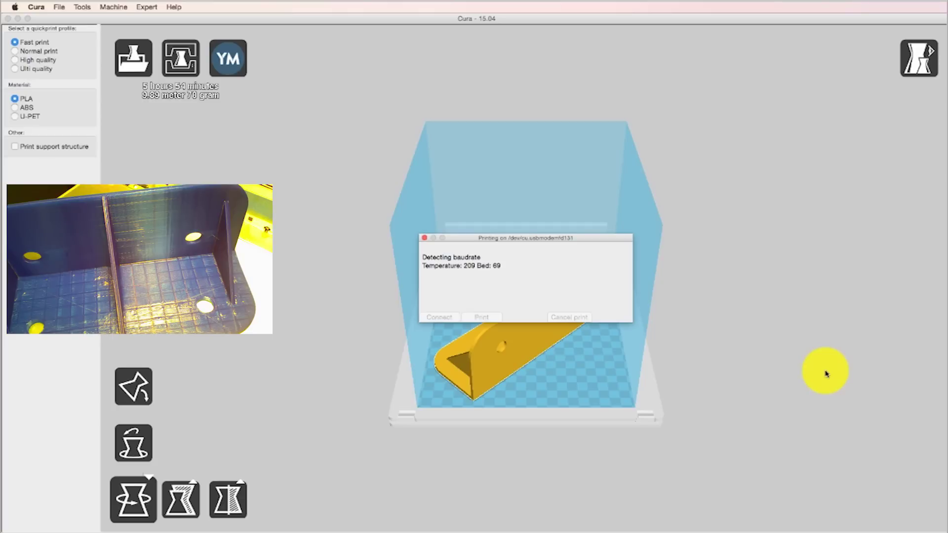
pyautogui.click(471, 318)
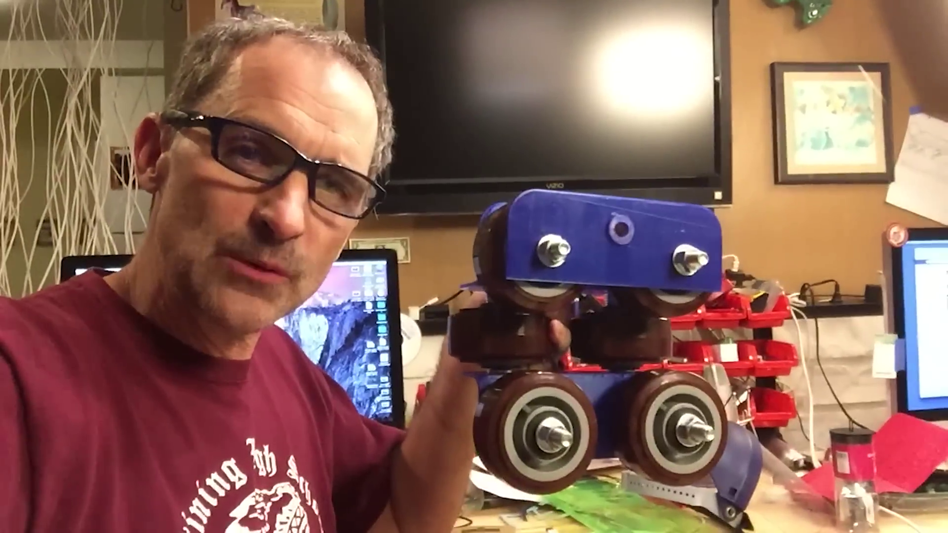